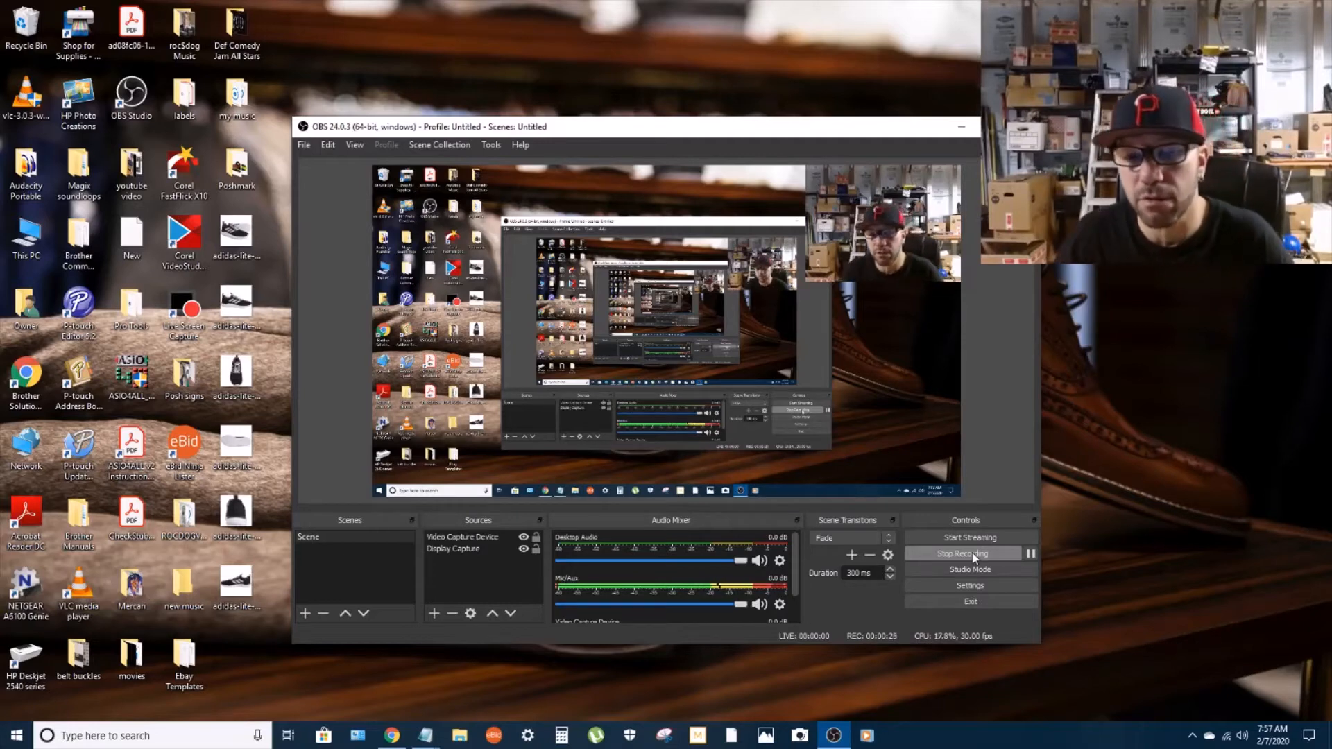
Switch to Chrome and select all the listings on the eBay Manage drafts page.
click(392, 735)
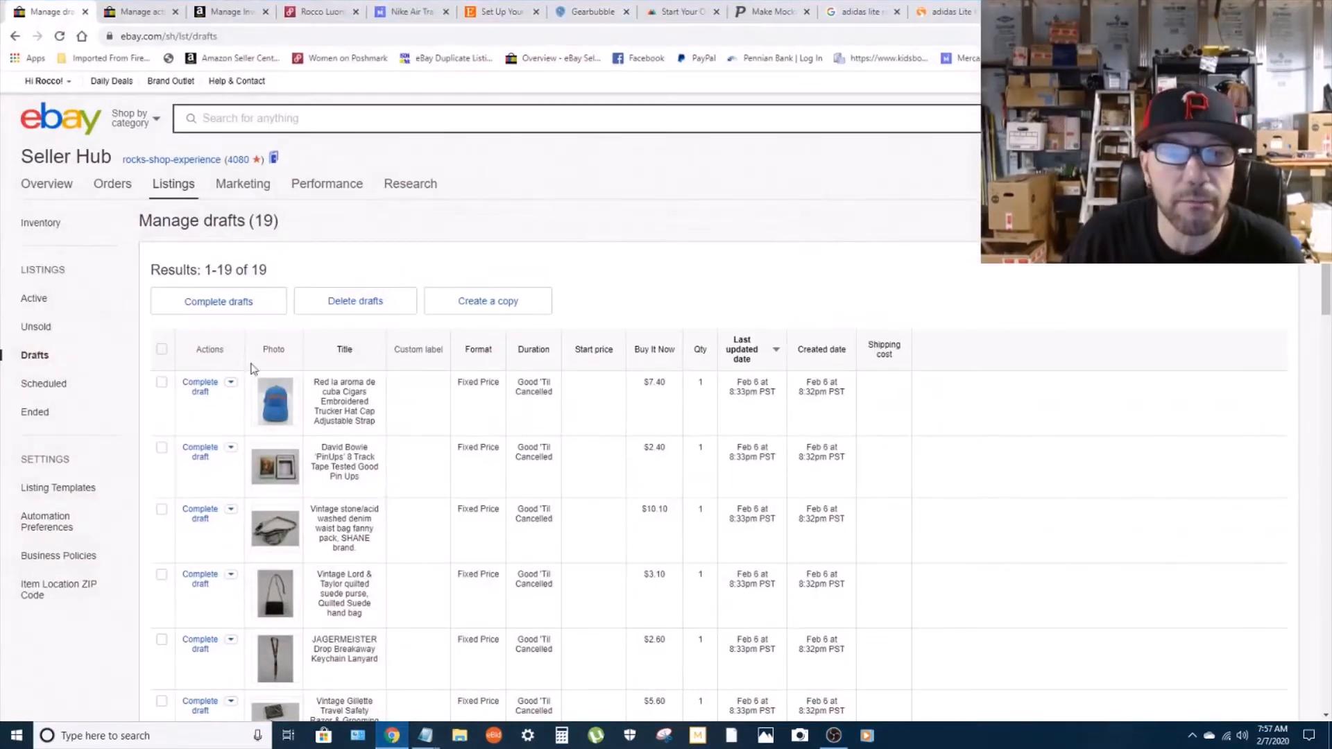
scroll(248, 243, down, 3)
scroll(225, 385, up, 4)
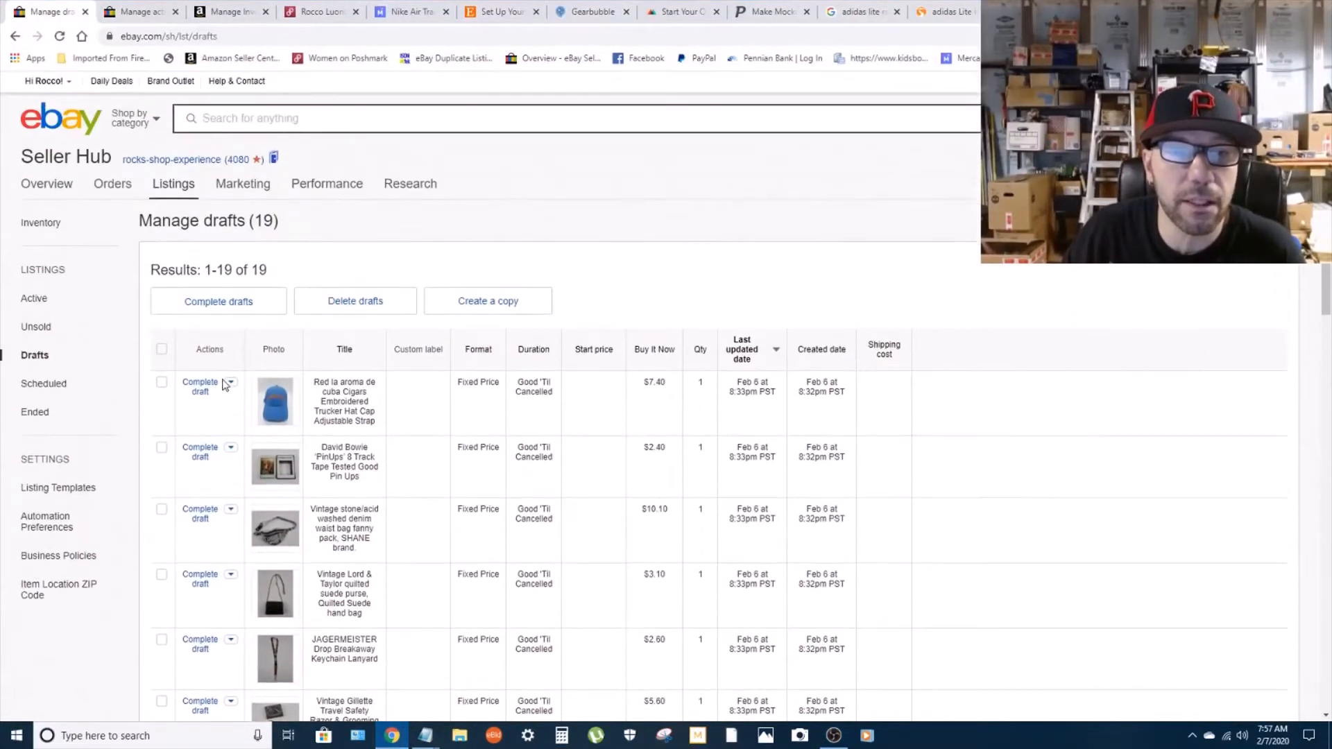
scroll(198, 425, down, 3)
click(162, 211)
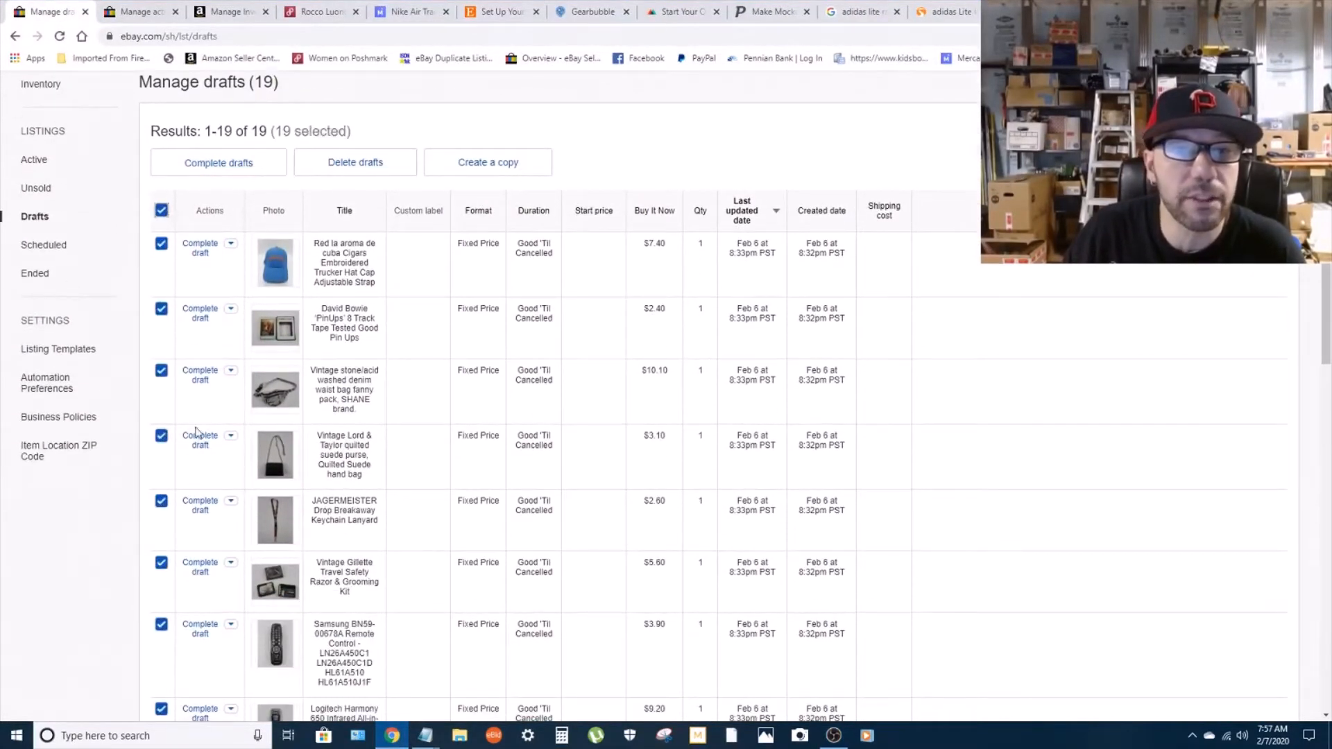
scroll(211, 444, down, 7)
scroll(211, 448, down, 7)
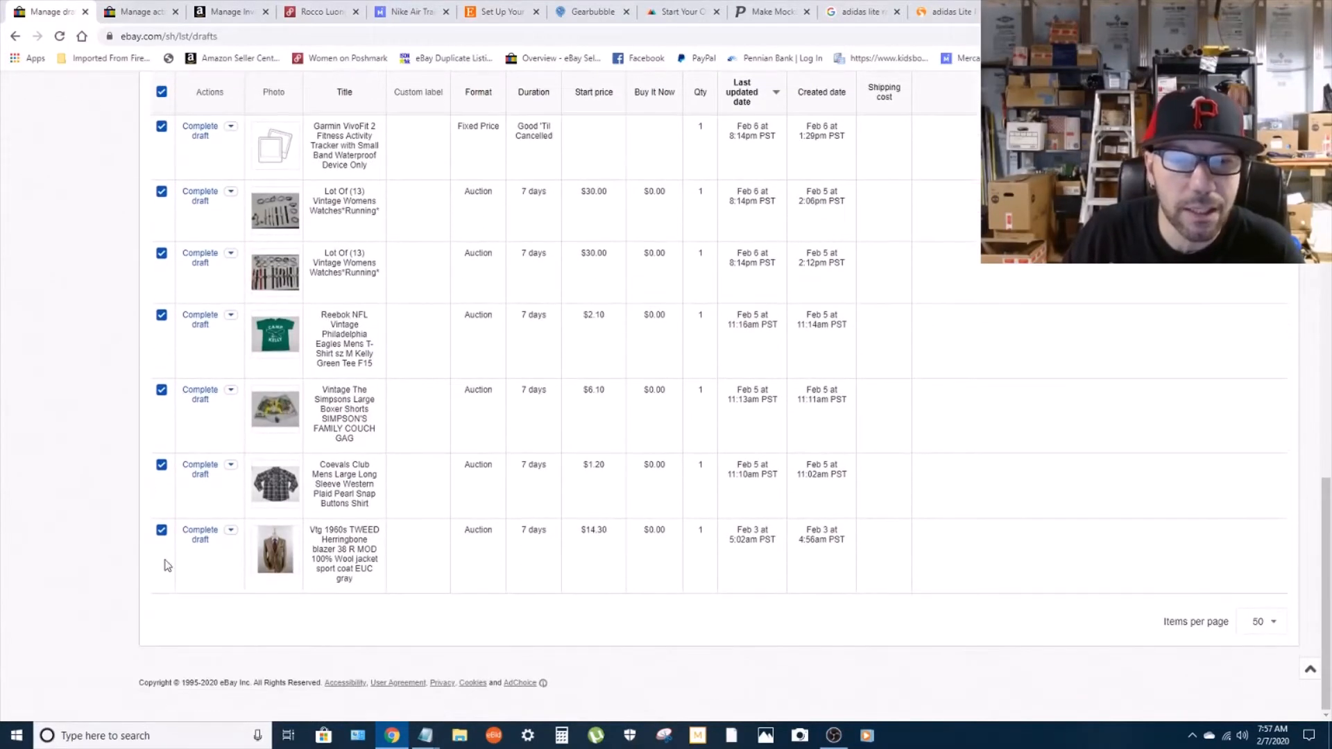
scroll(218, 498, up, 14)
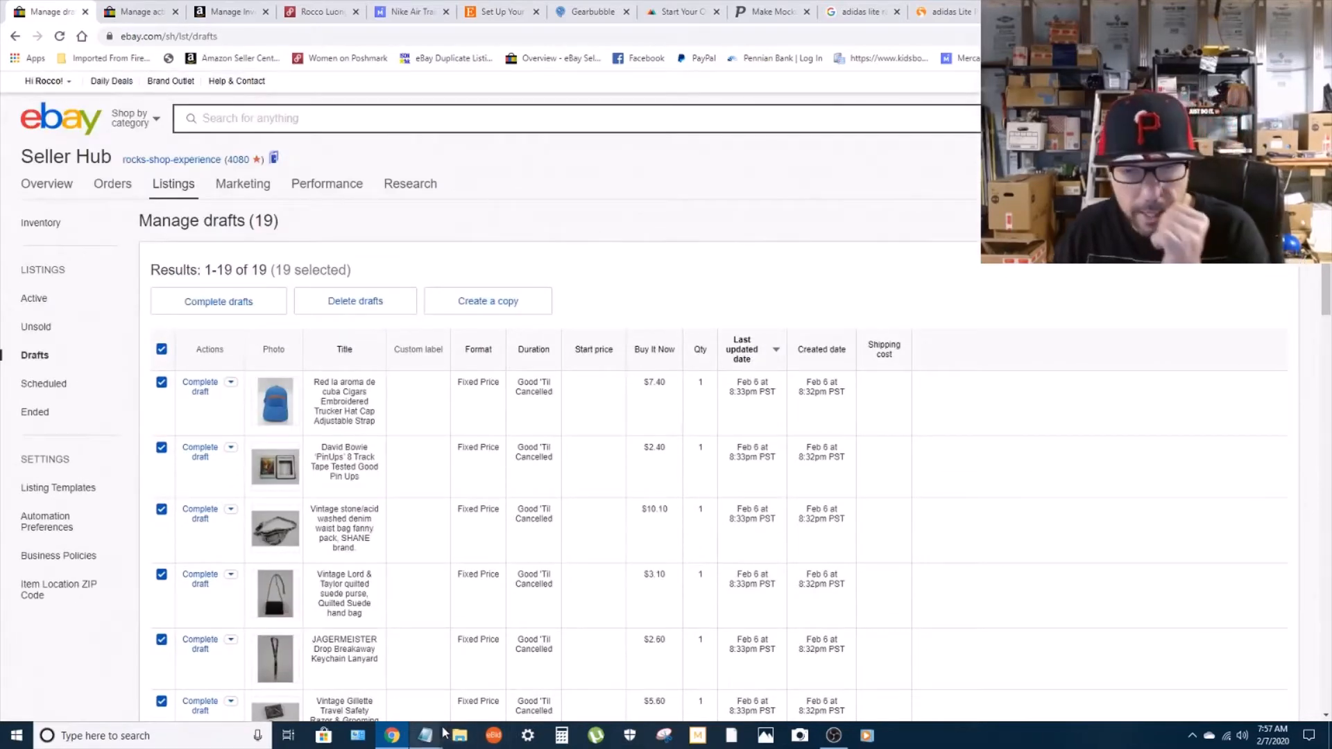
Switch to File Explorer, open the Ebay Templates folder on the Desktop and maximize the window.
mouse_move(431, 738)
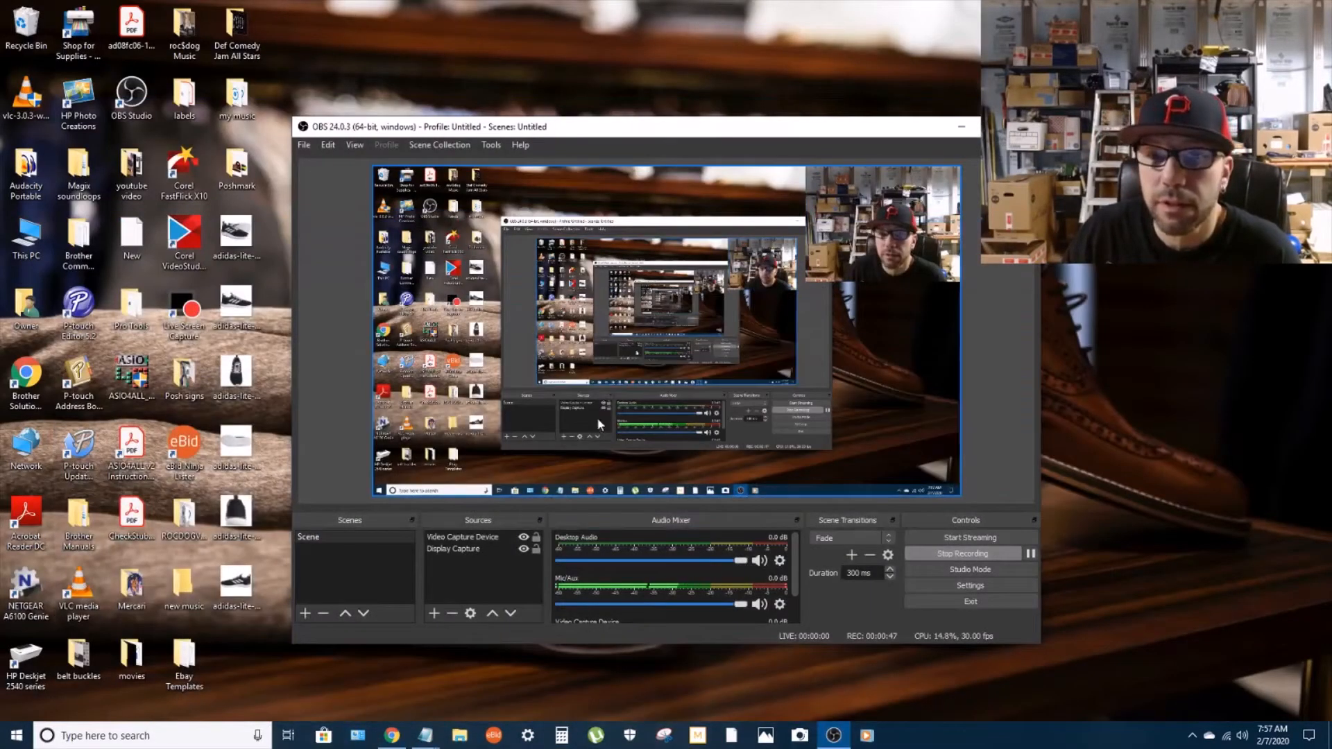
click(458, 735)
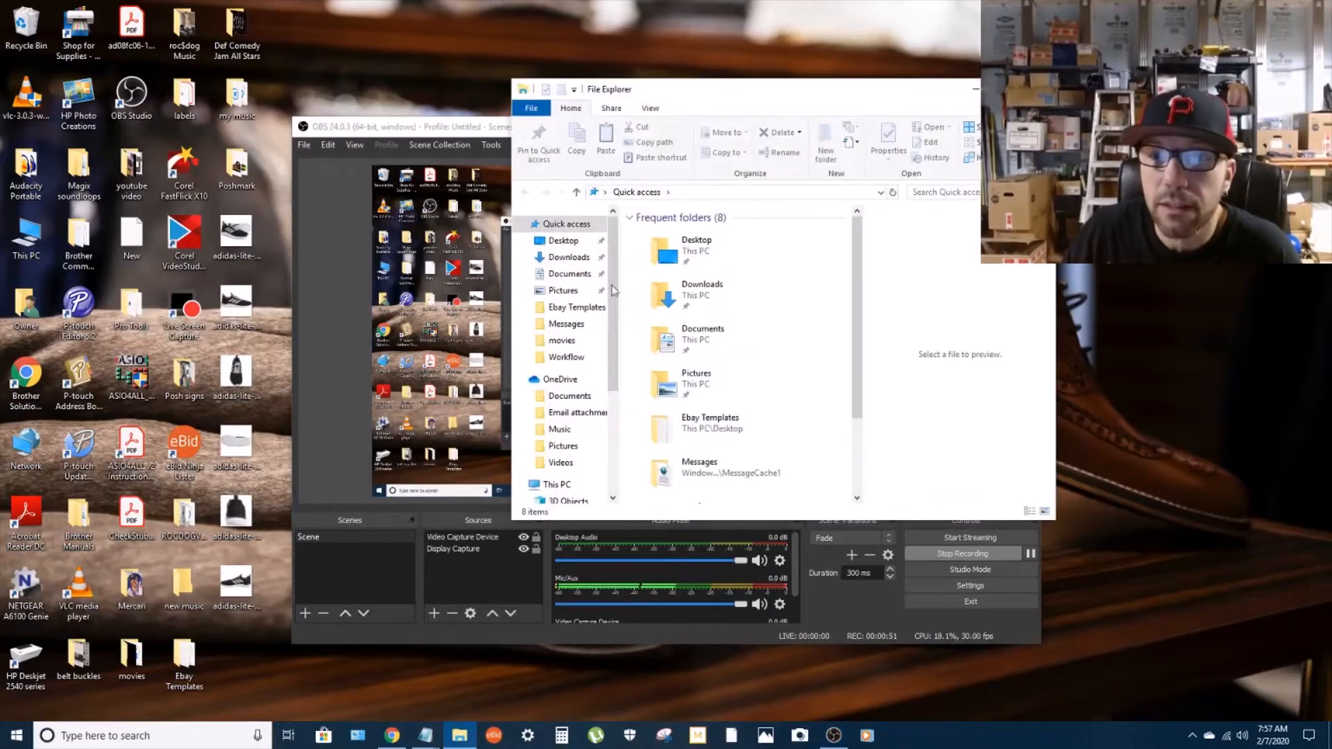
double_click(694, 251)
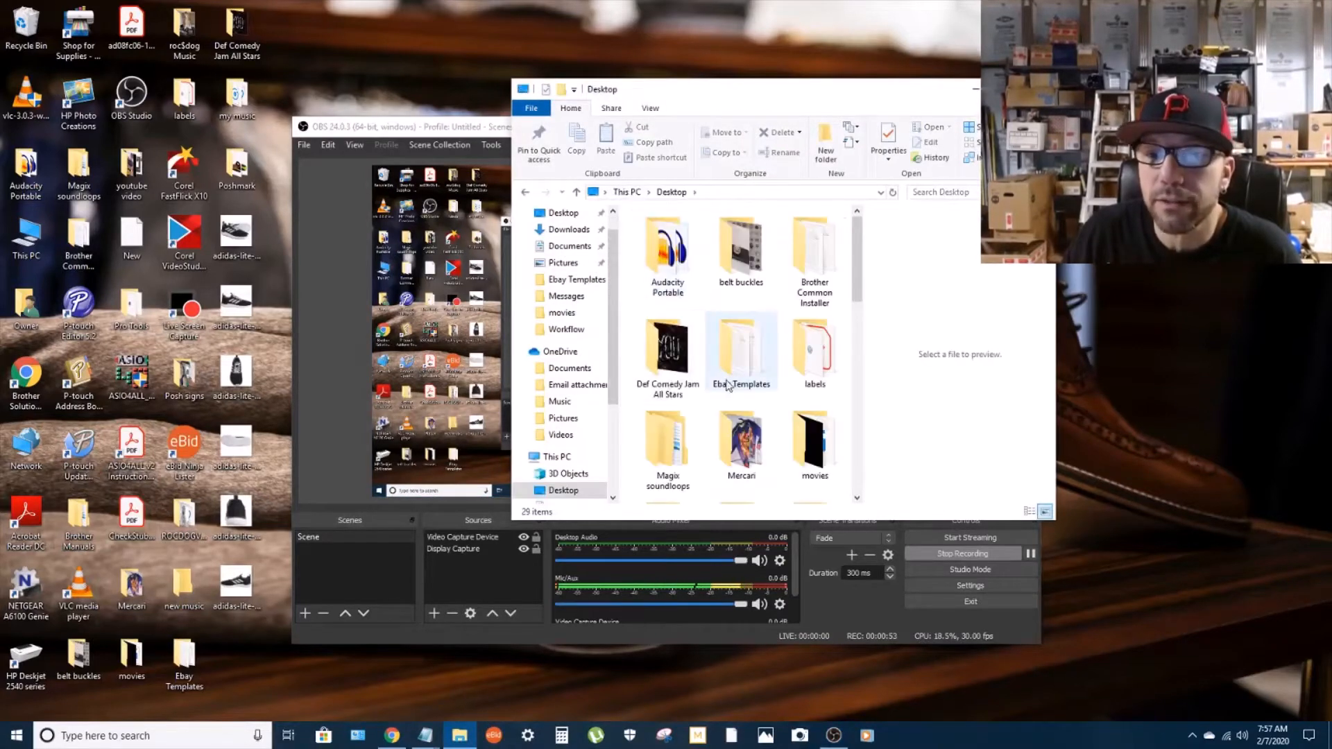
double_click(745, 350)
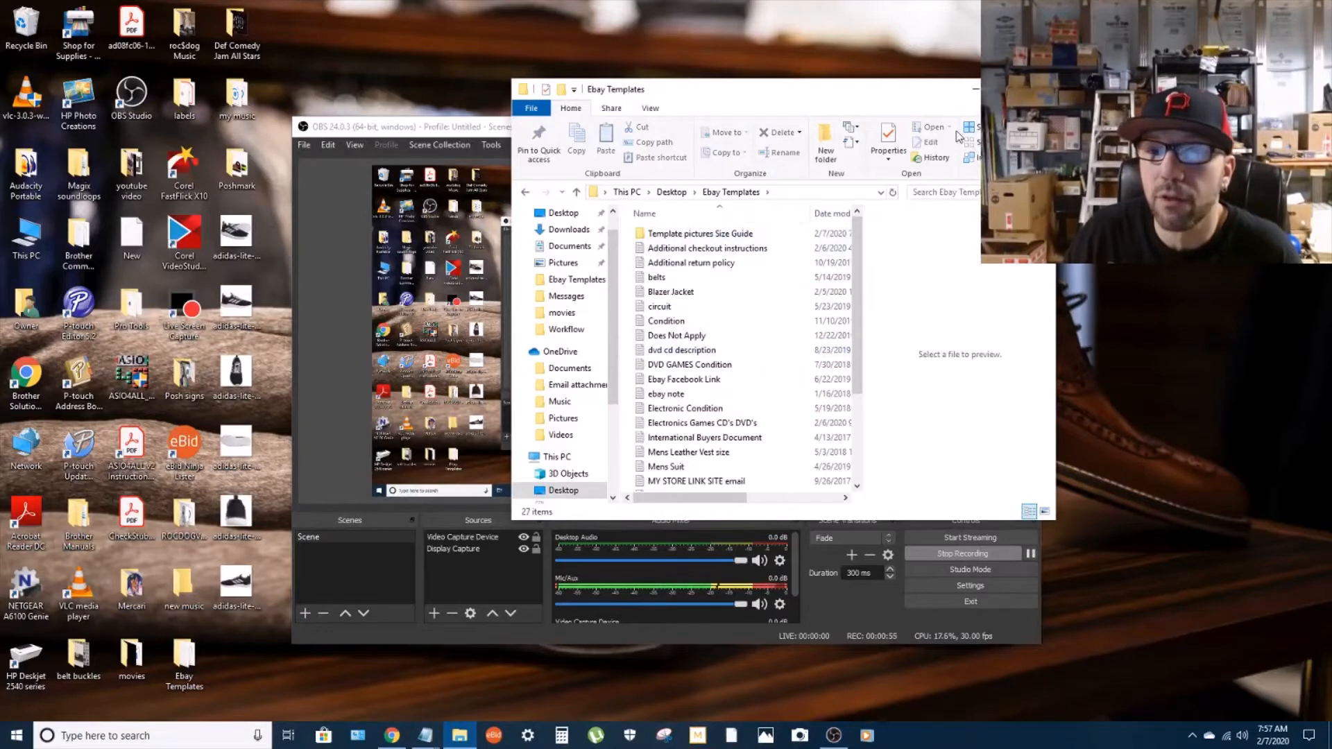
click(1008, 90)
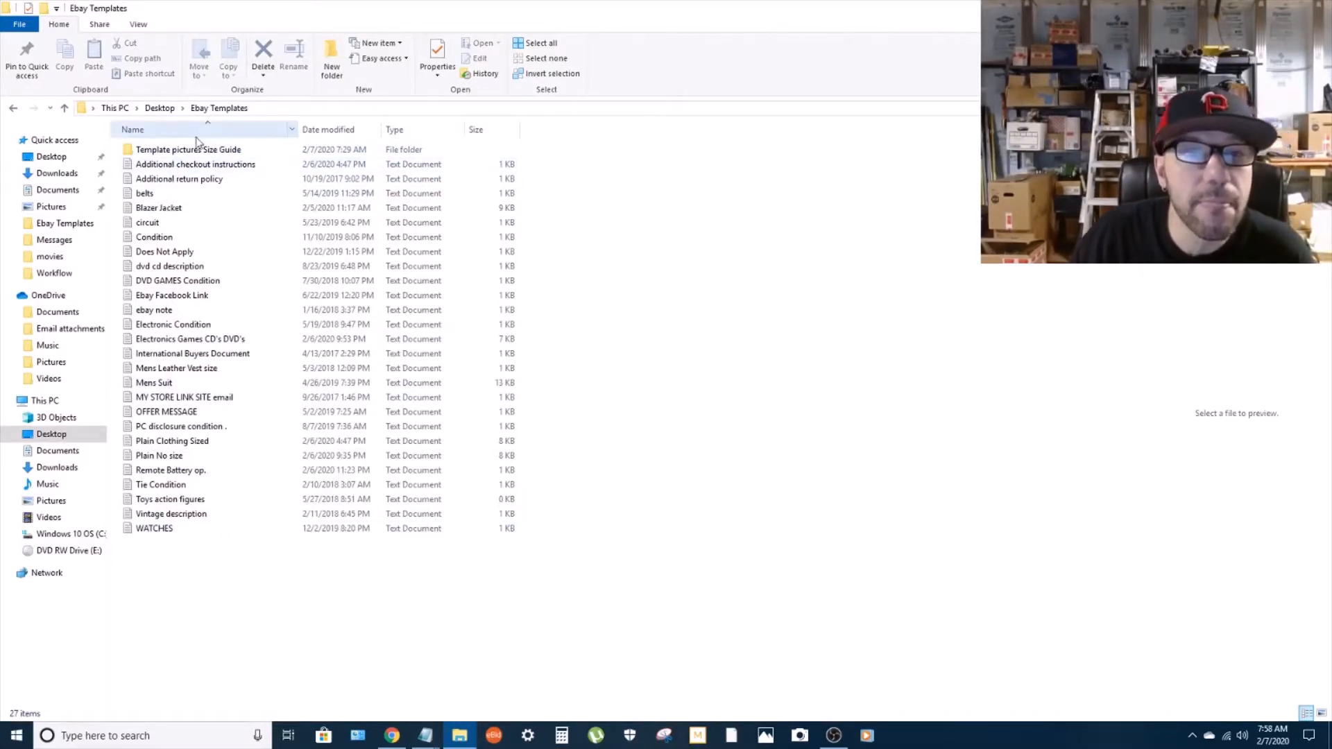
Preview the Additional checkout instructions text file in the Ebay Templates folder.
click(163, 167)
key(F2)
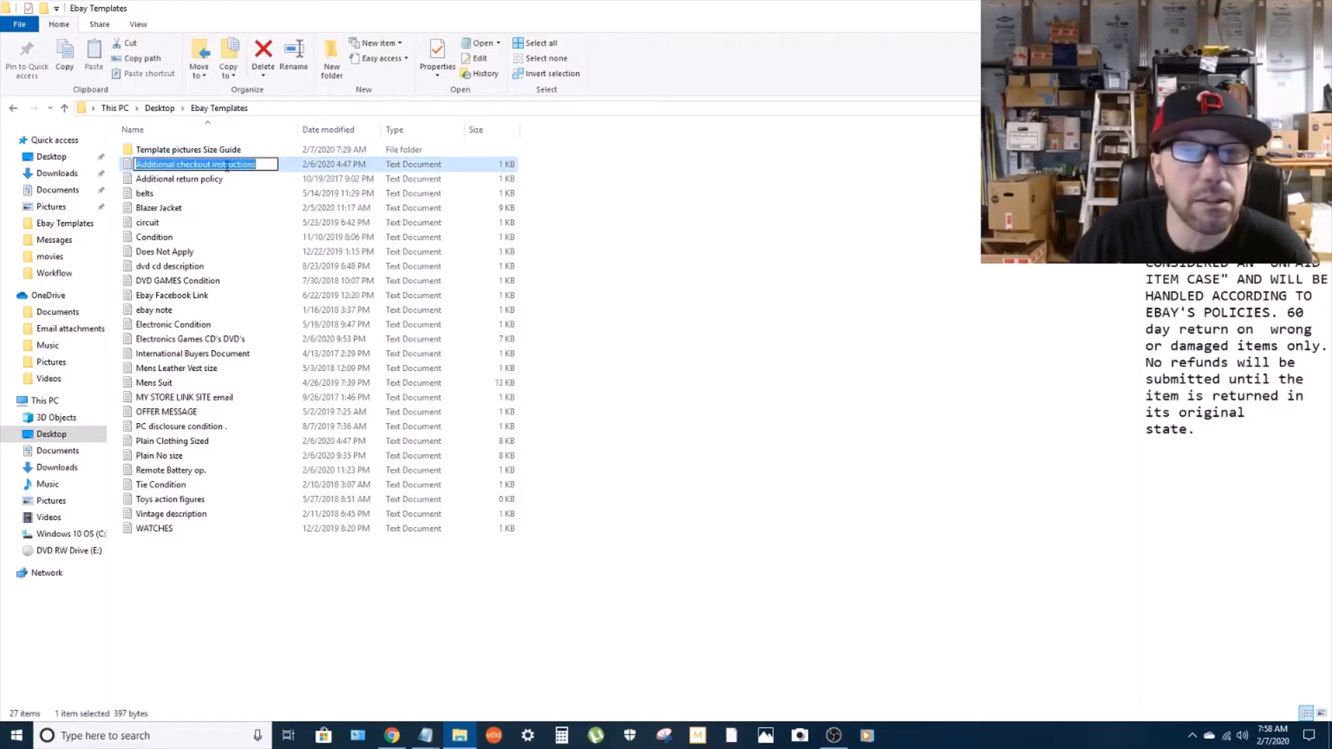
click(289, 167)
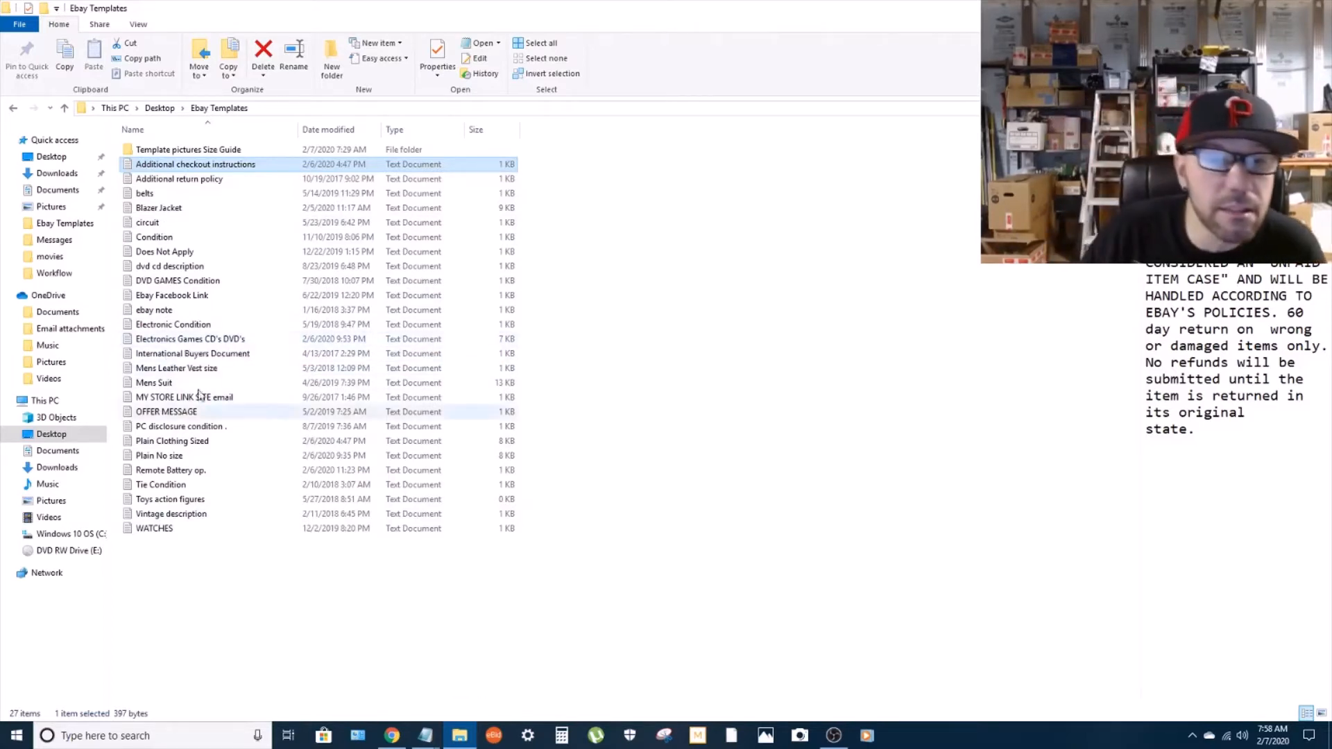
View the HTML code of the Electronics Games CD's DVD's template in Notepad, and close the file and its folder.
double_click(172, 343)
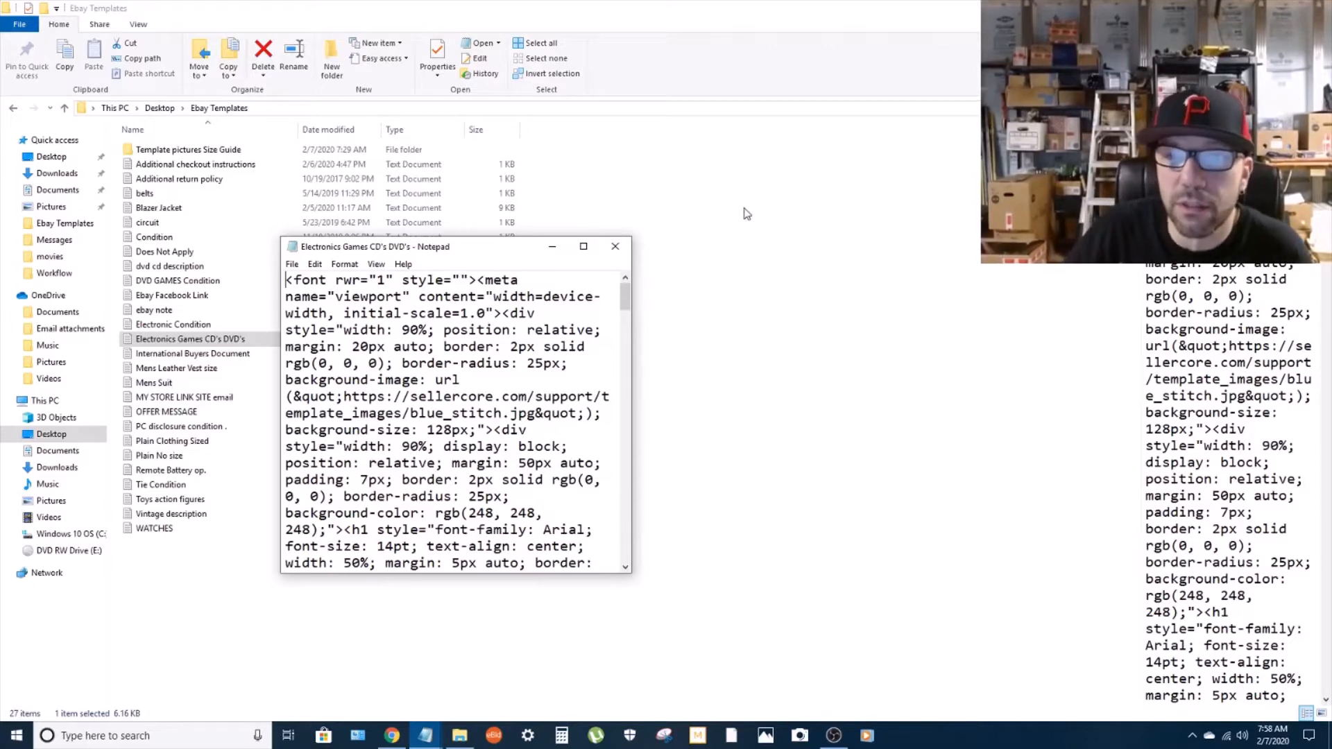
click(615, 247)
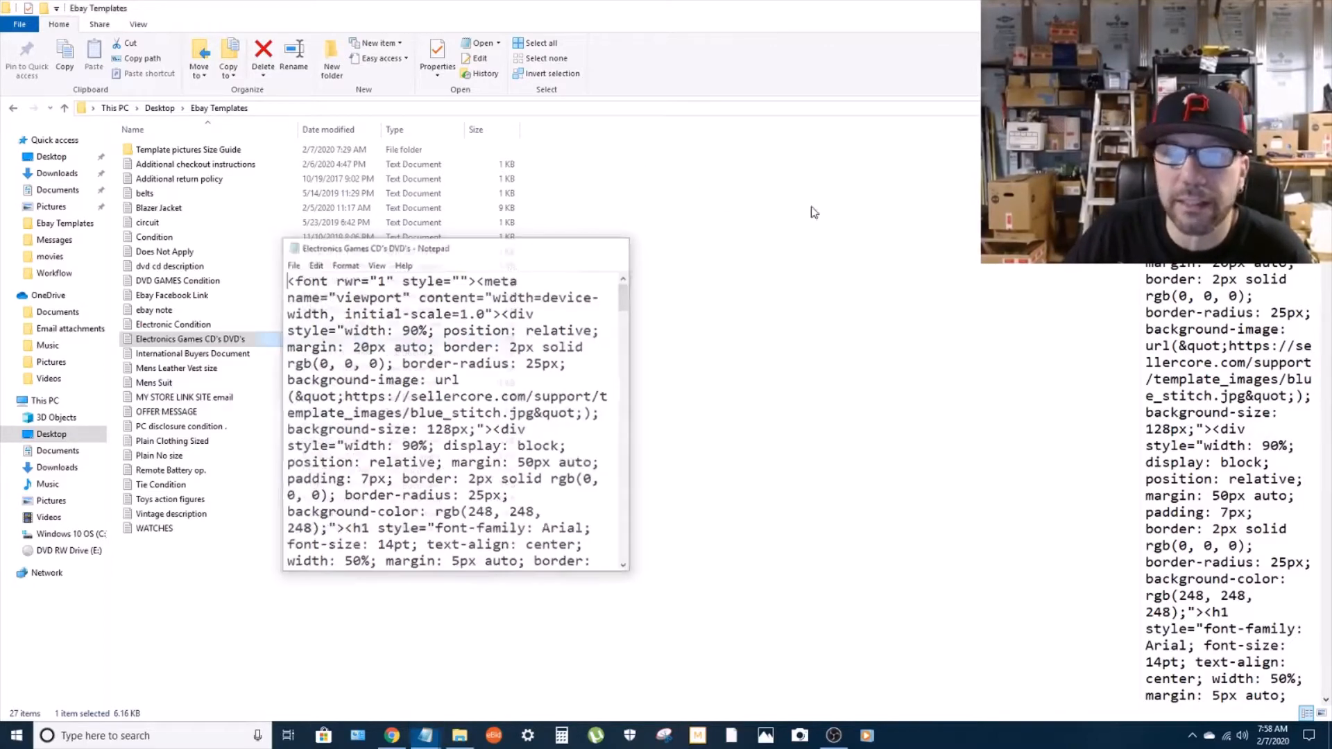
click(1284, 8)
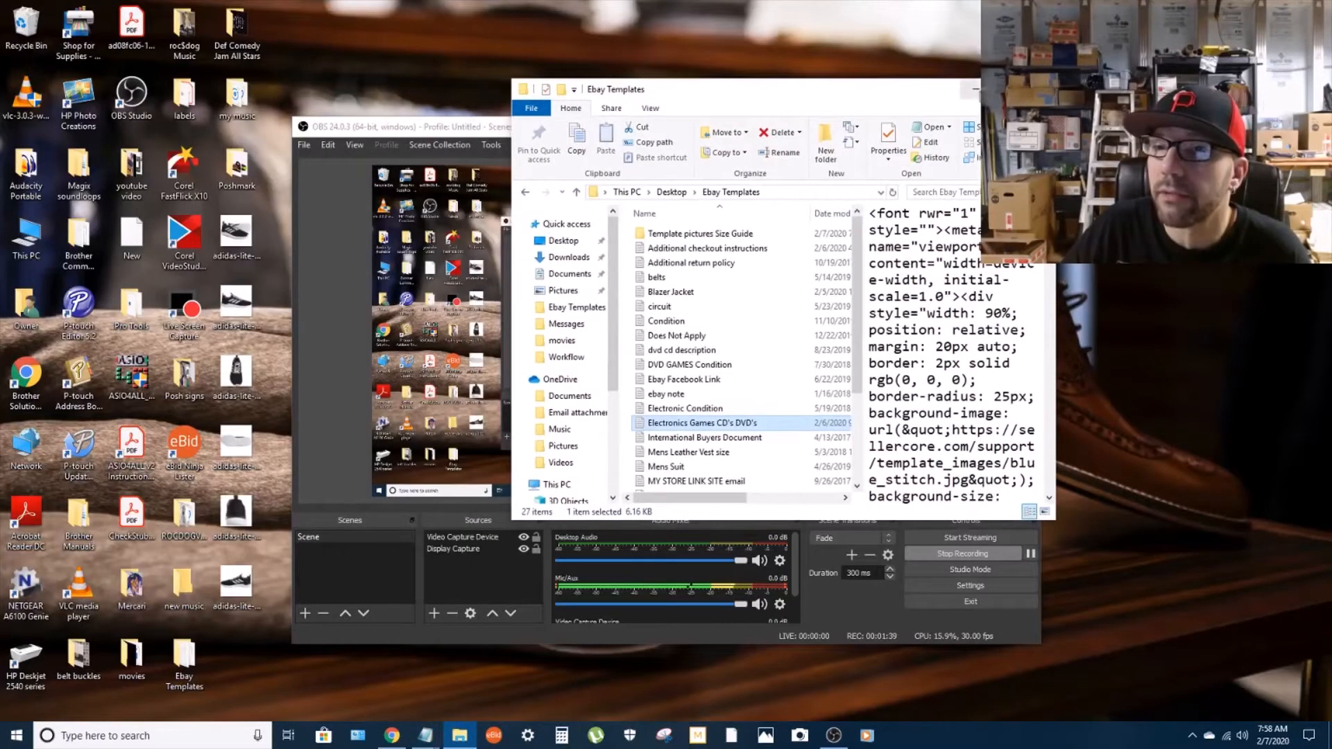
click(982, 90)
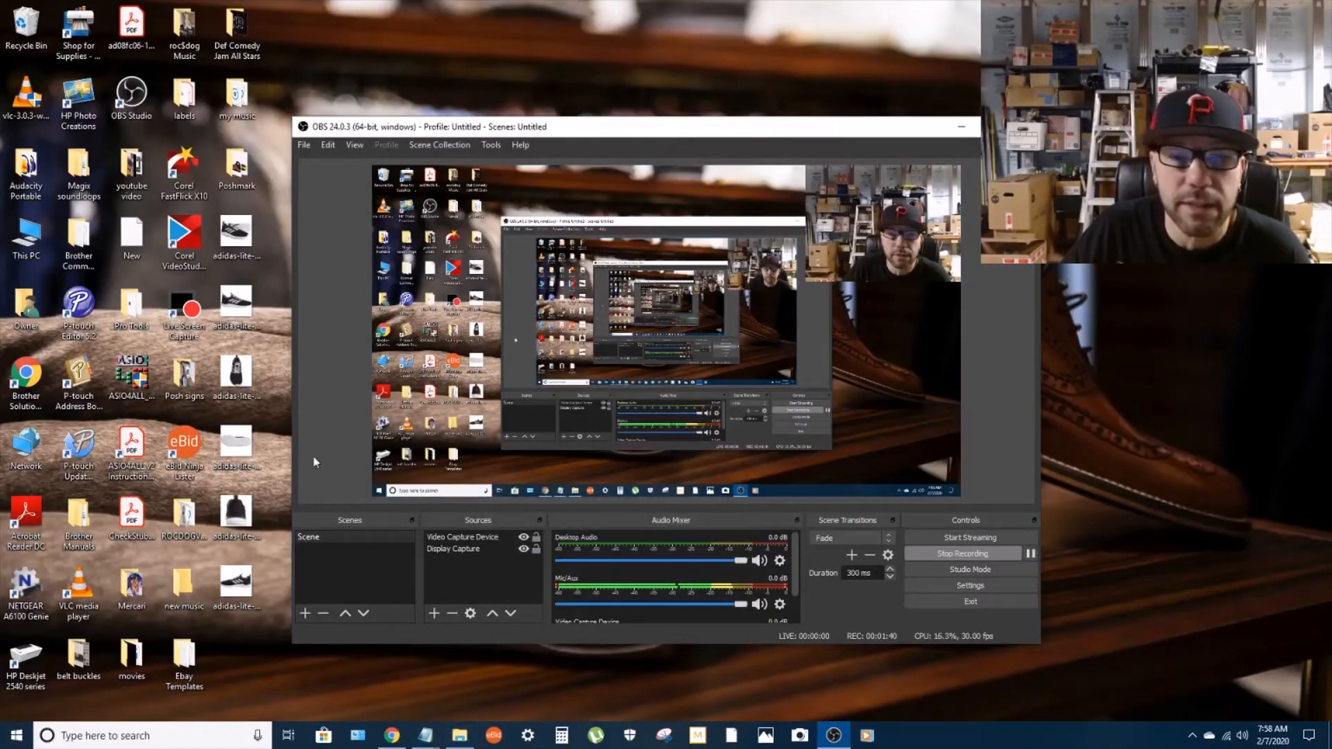
Return to the eBay drafts in Chrome and open all the selected drafts for completion in the bulk editor.
click(392, 736)
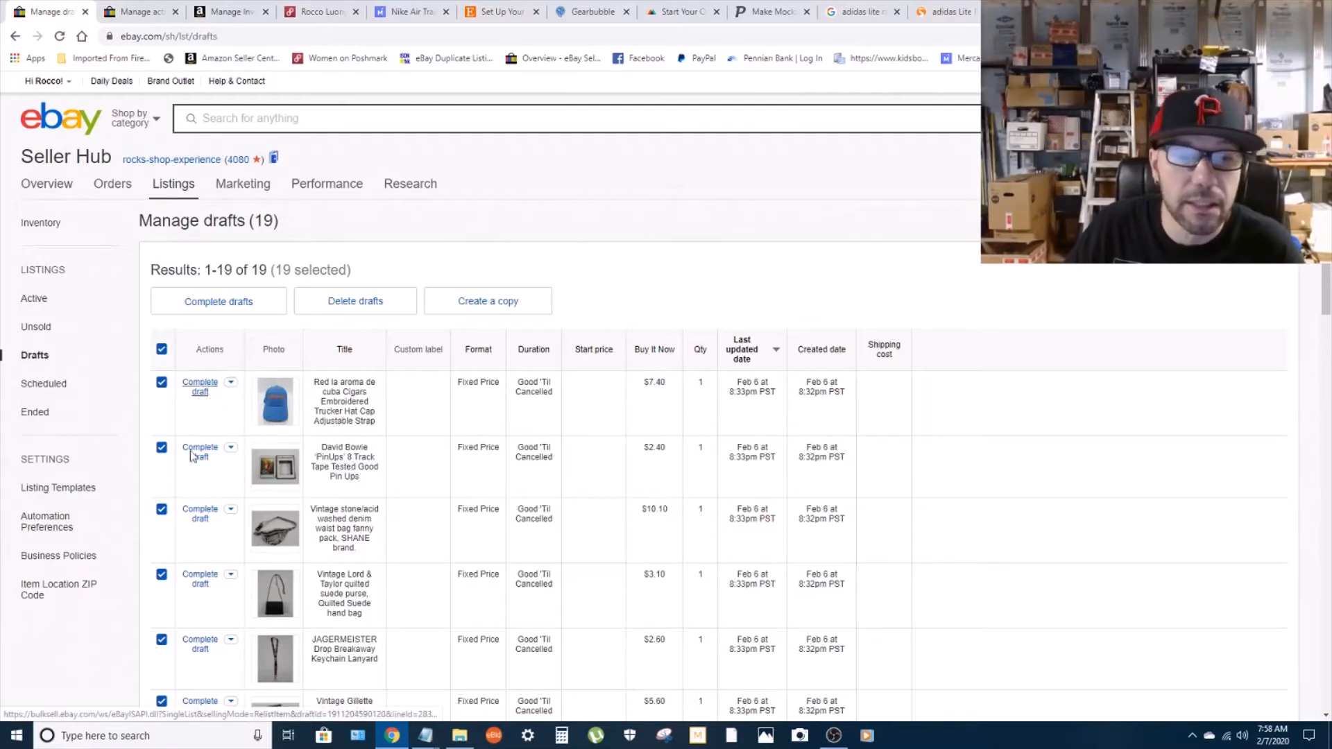
scroll(222, 472, down, 4)
scroll(203, 455, down, 12)
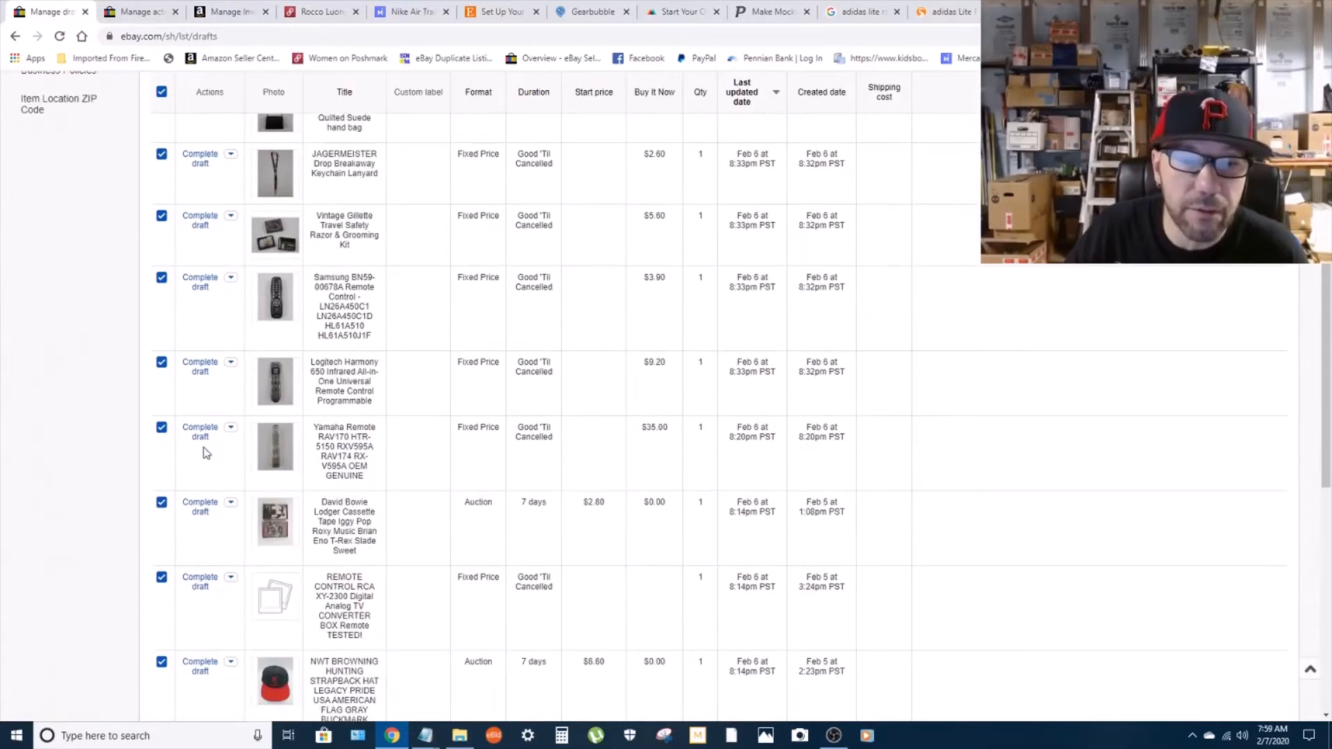
scroll(213, 511, up, 4)
scroll(212, 512, up, 8)
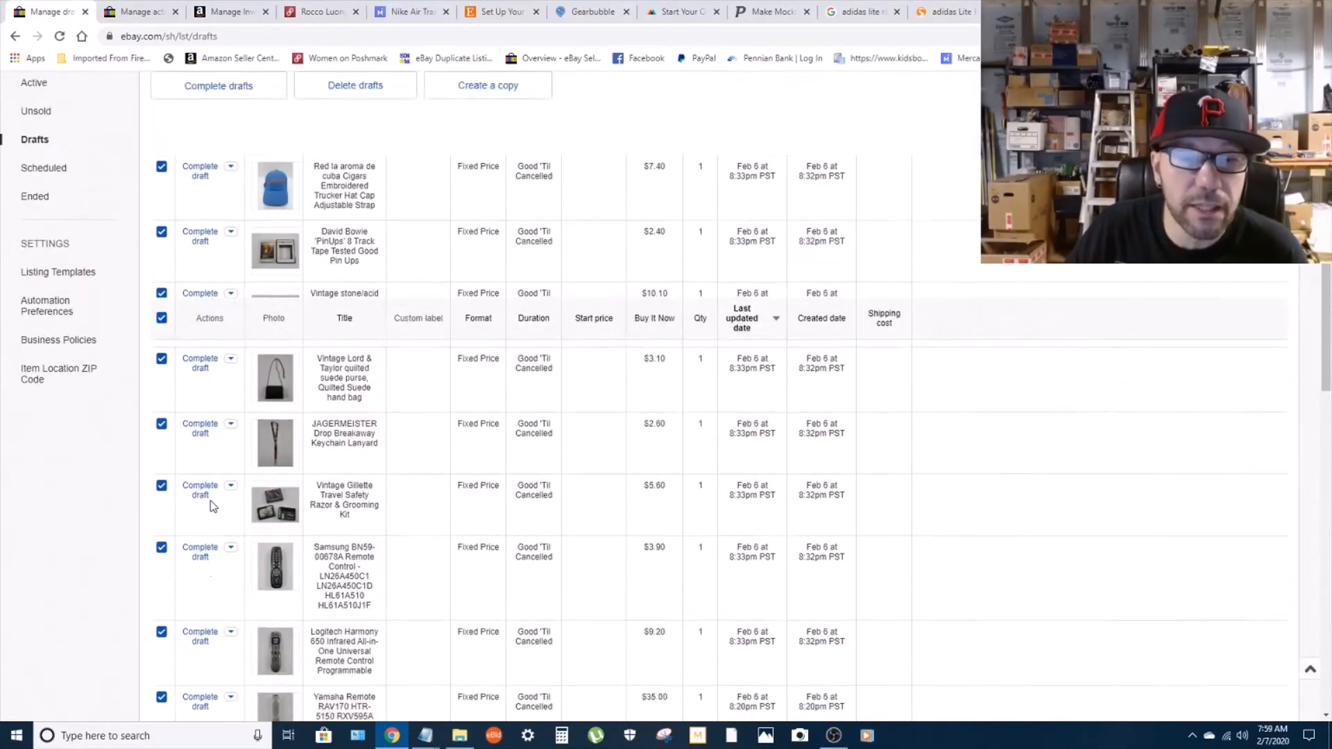
click(230, 306)
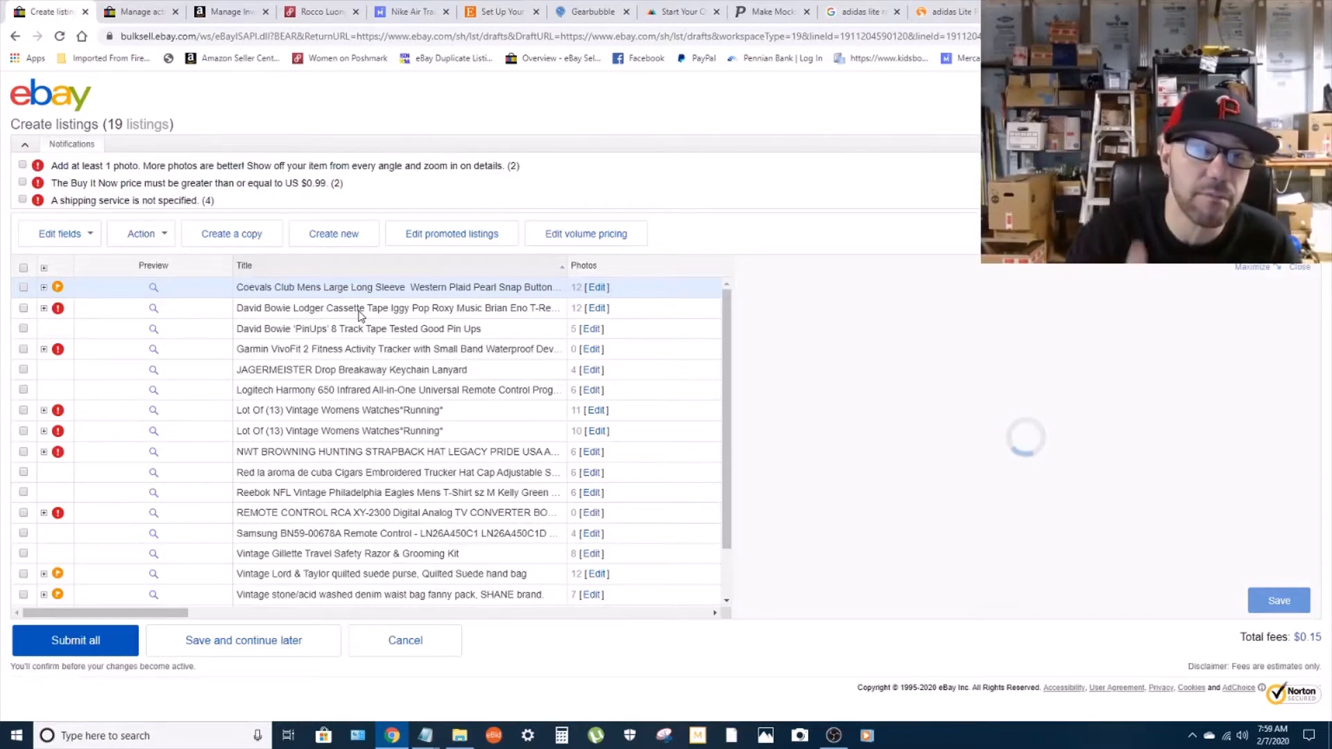
Select all the listings and open the bulk item description editor in HTML mode.
click(24, 268)
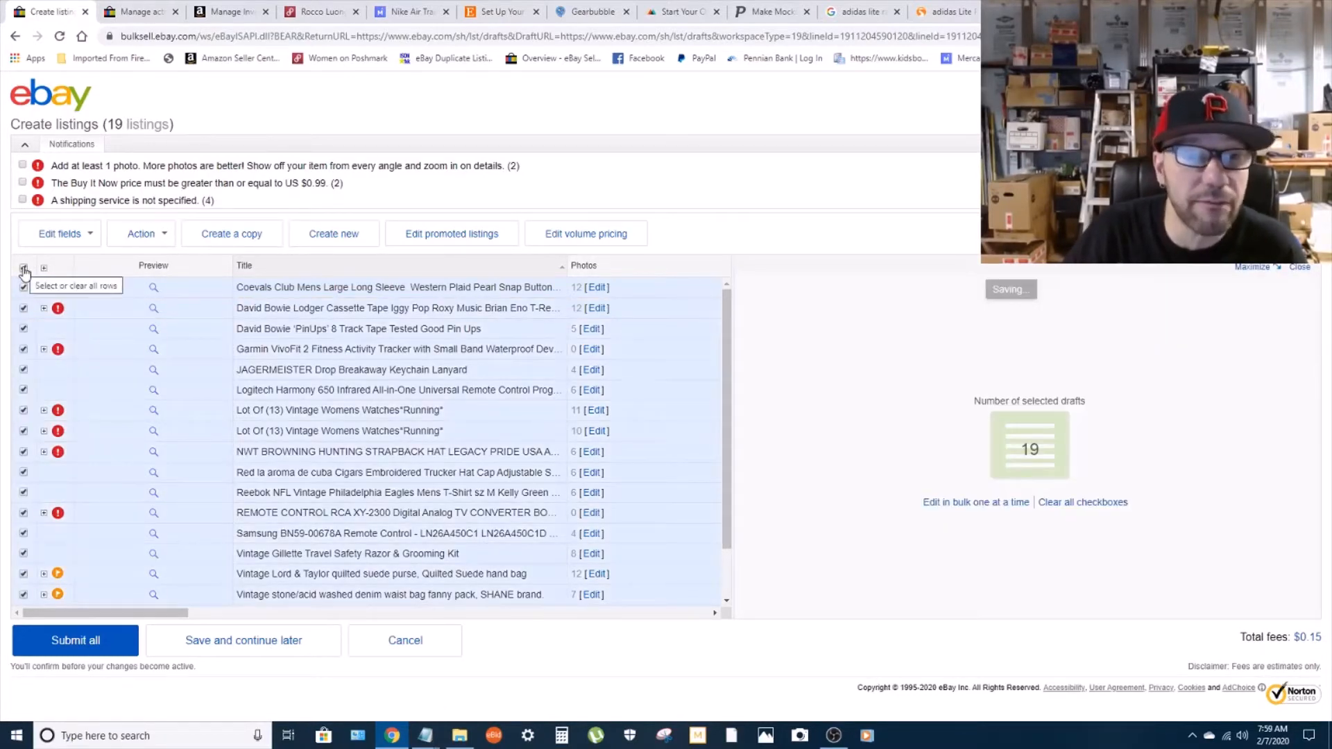
click(86, 236)
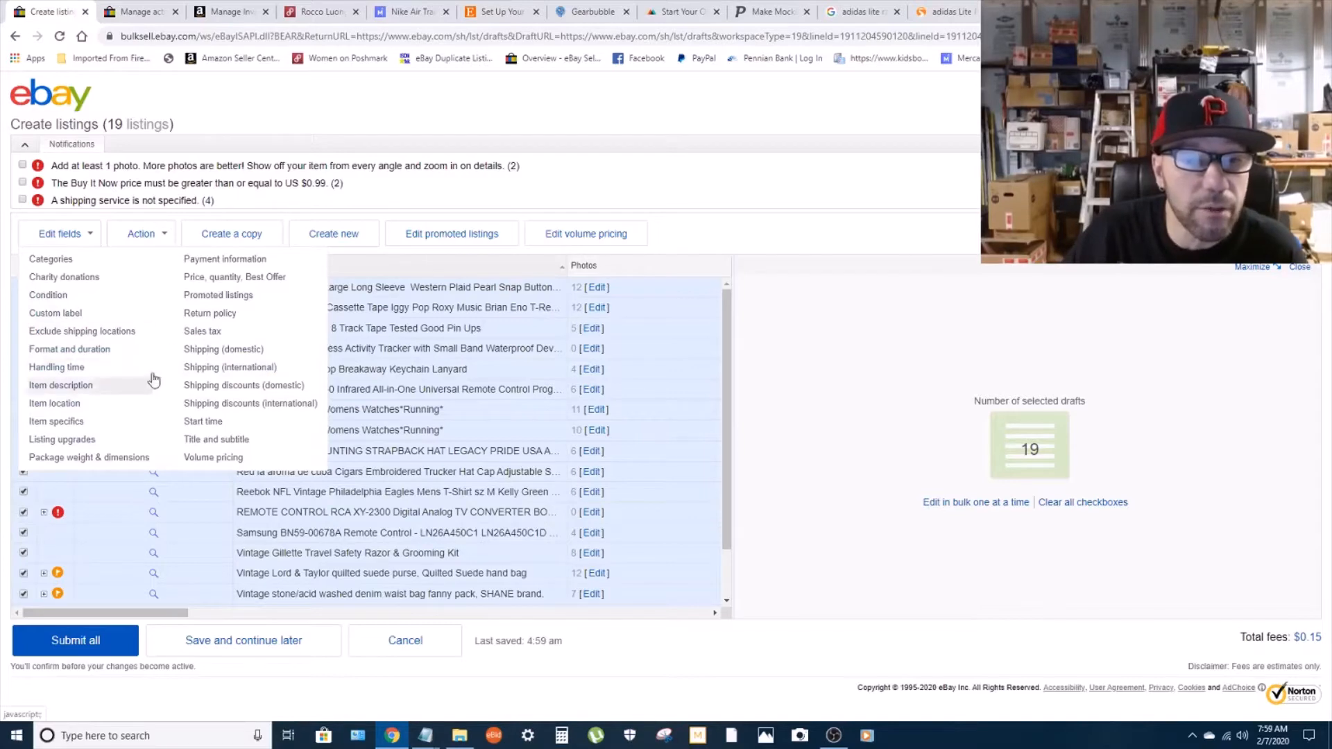
click(78, 390)
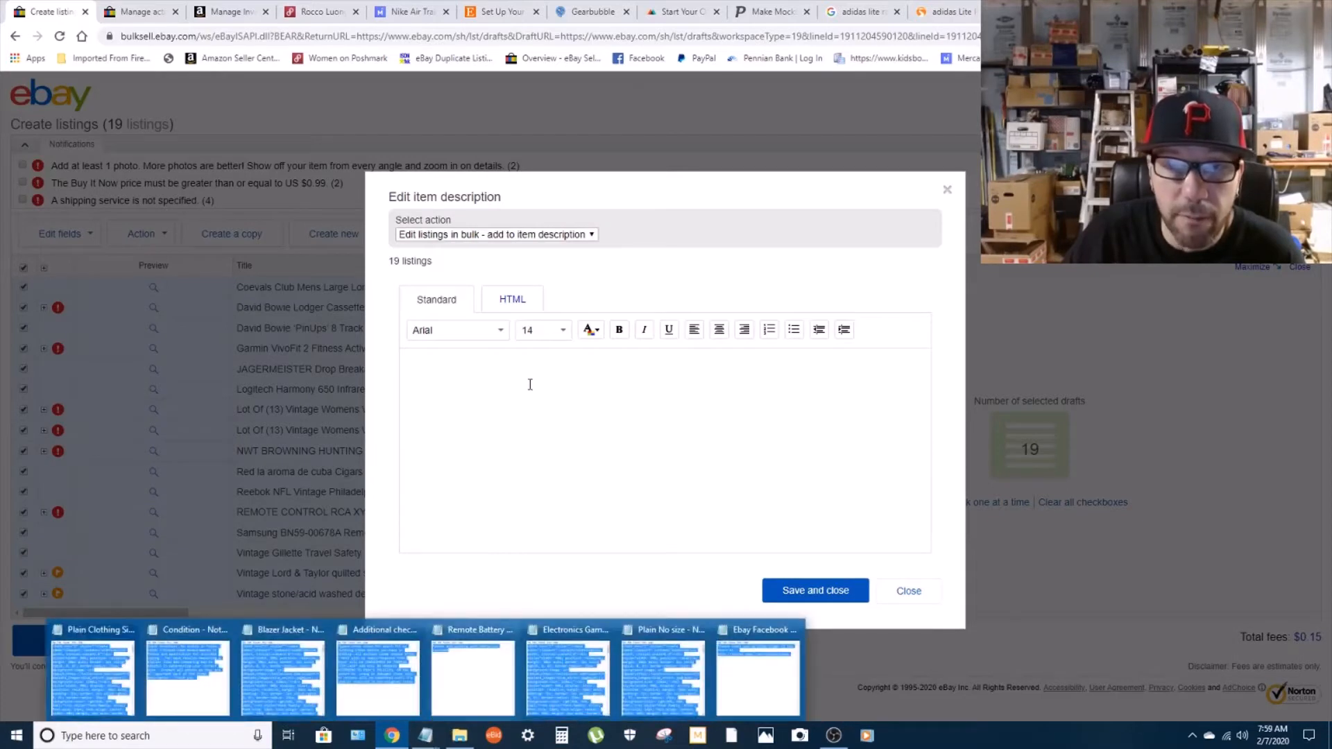
click(513, 301)
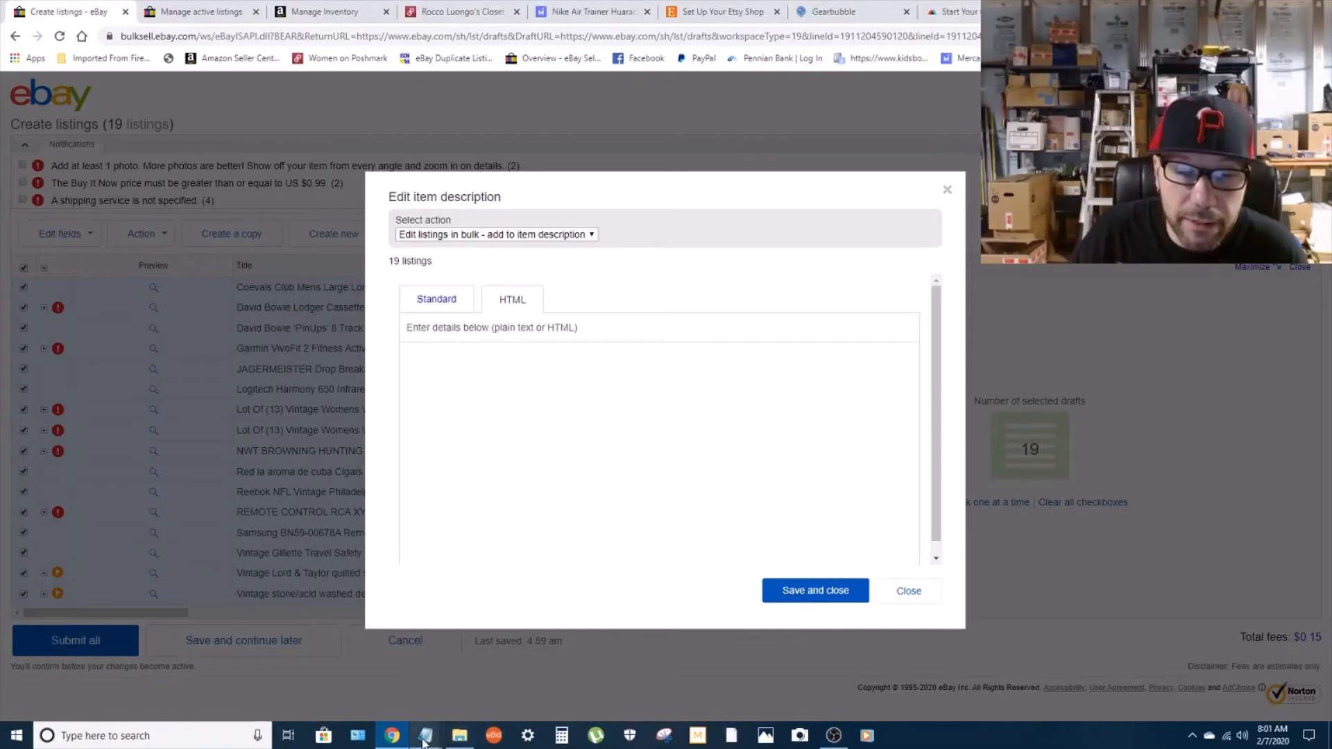
Copy the full HTML code of the Plain No size template from Notepad and paste it into the item description.
mouse_move(424, 742)
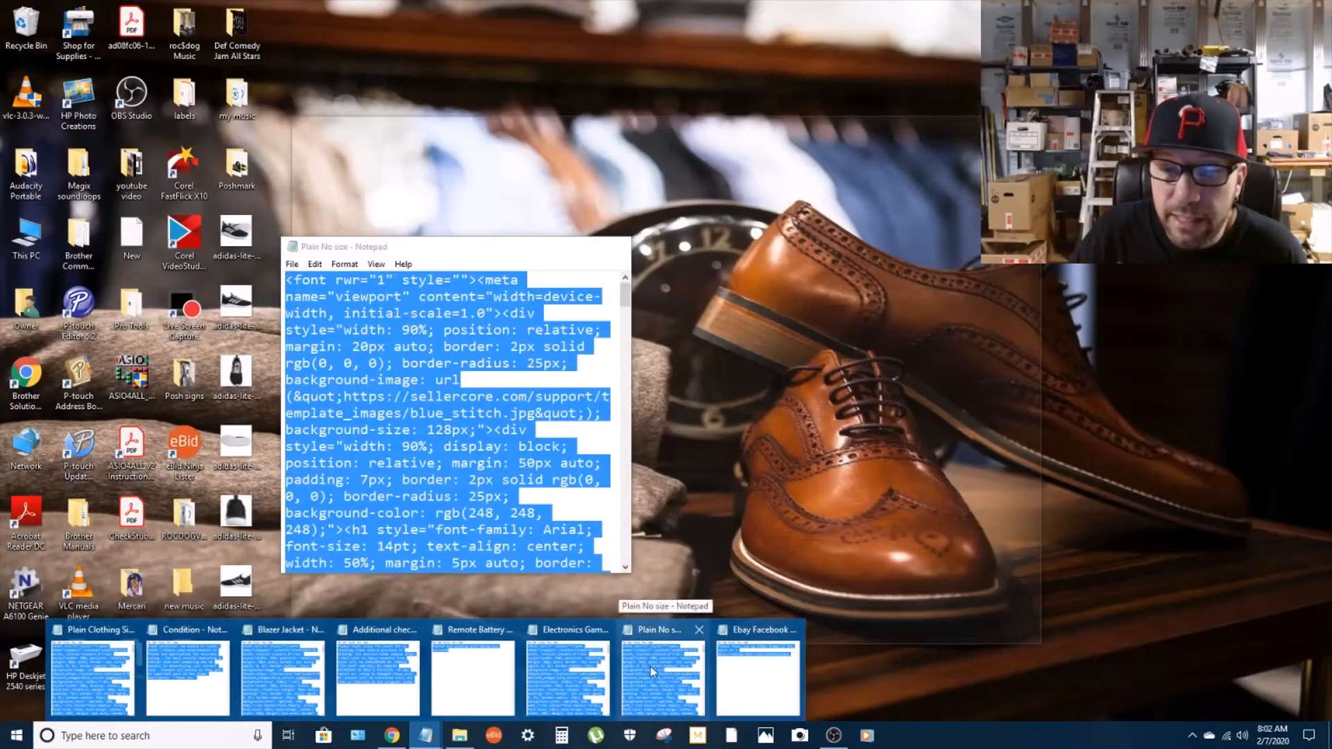
click(651, 667)
right_click(399, 326)
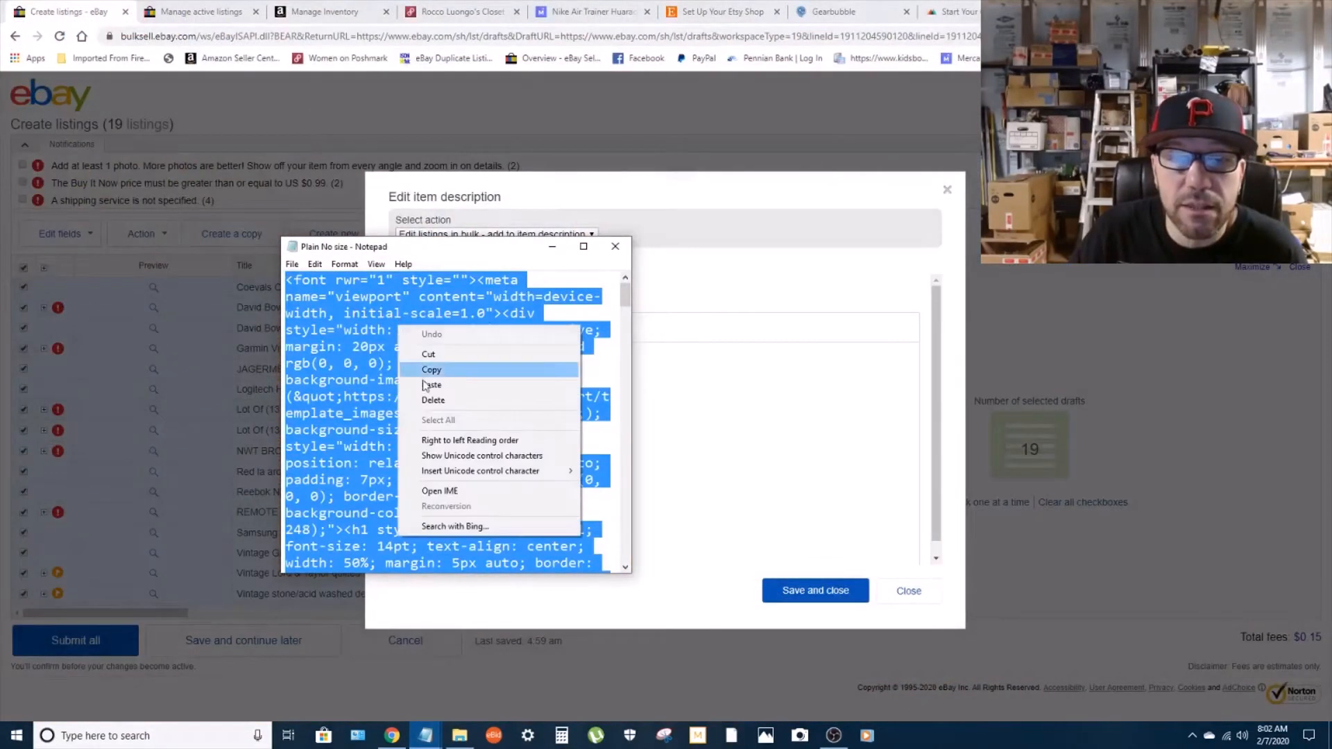
click(470, 368)
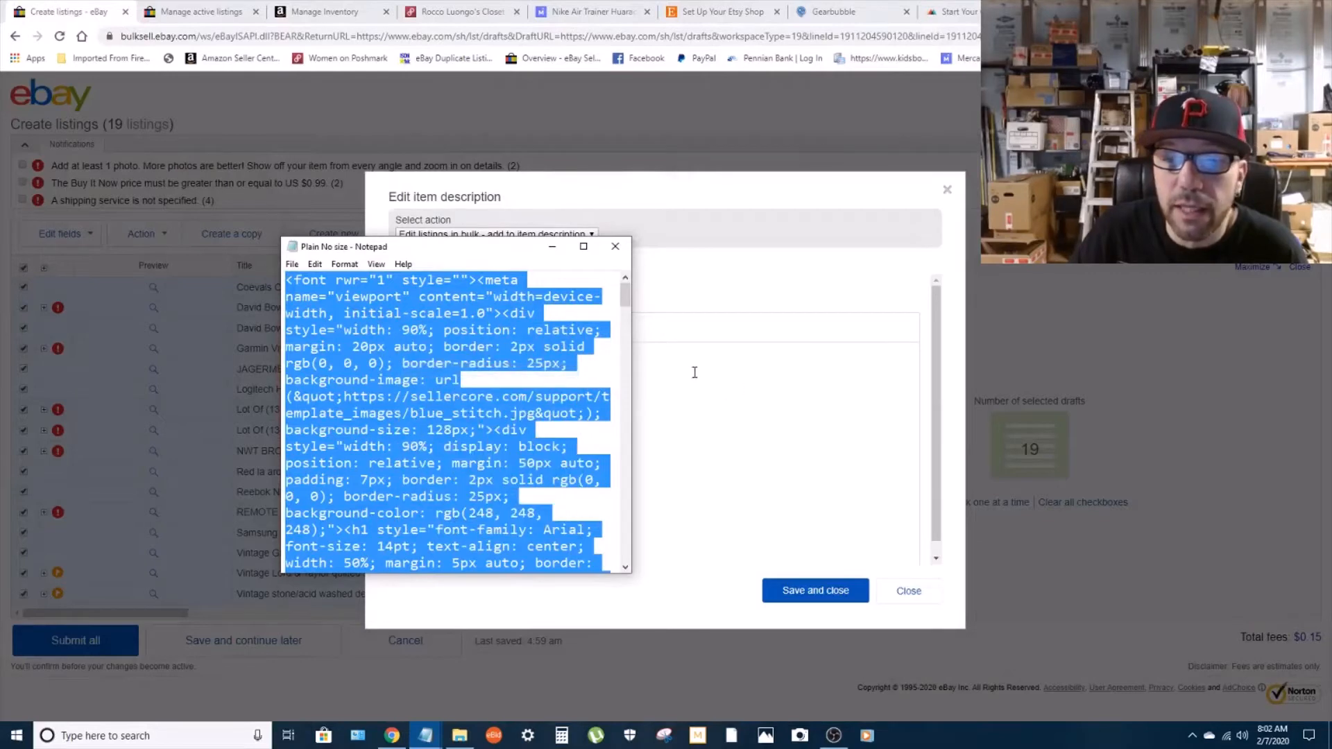
click(695, 371)
right_click(438, 362)
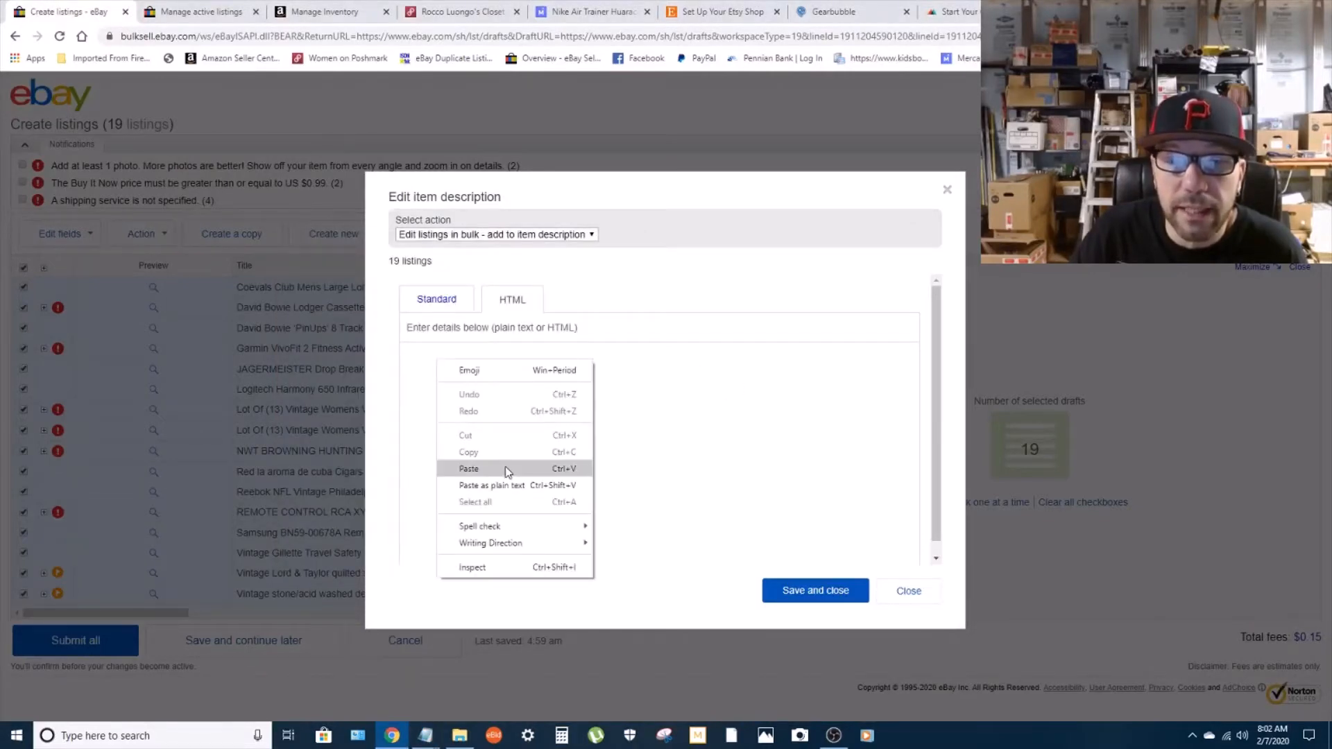
click(506, 467)
Review the rendered template in the Standard view and save the description for all the selected listings.
click(434, 300)
scroll(650, 472, down, 5)
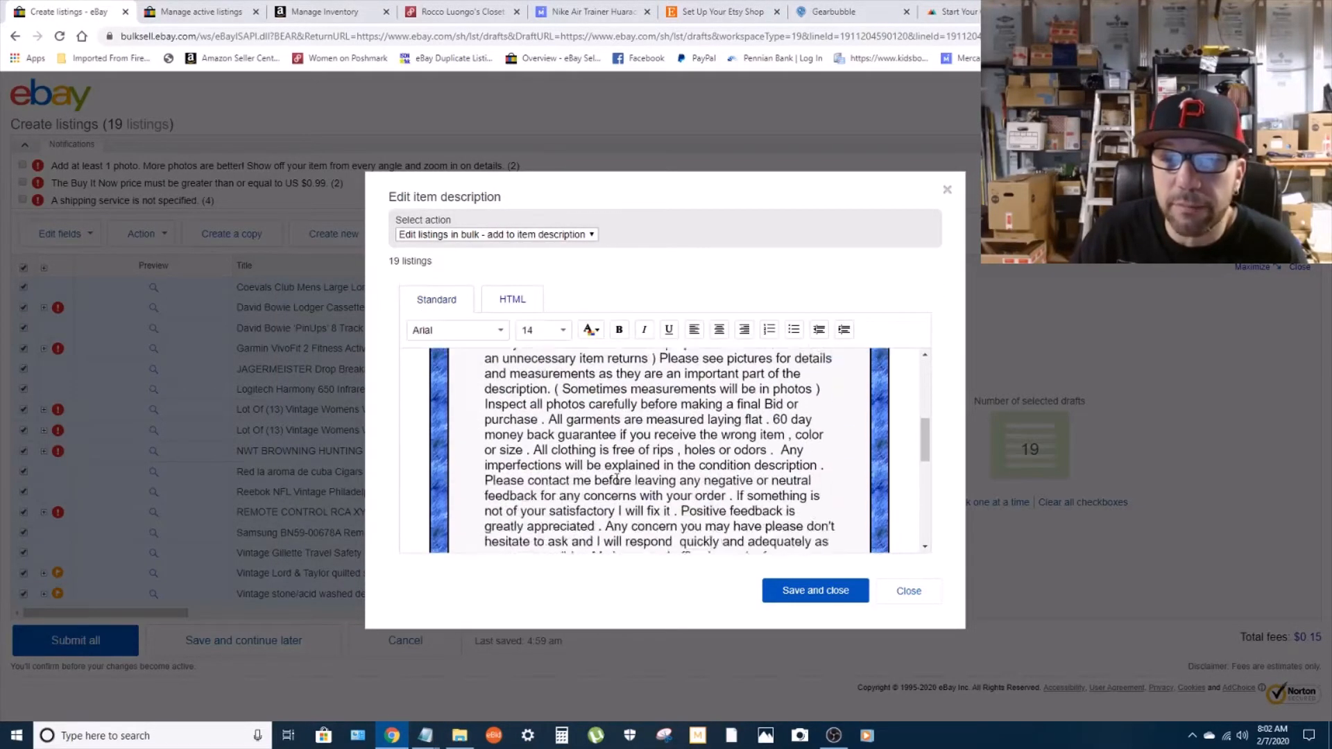
scroll(651, 416, up, 5)
scroll(698, 417, down, 5)
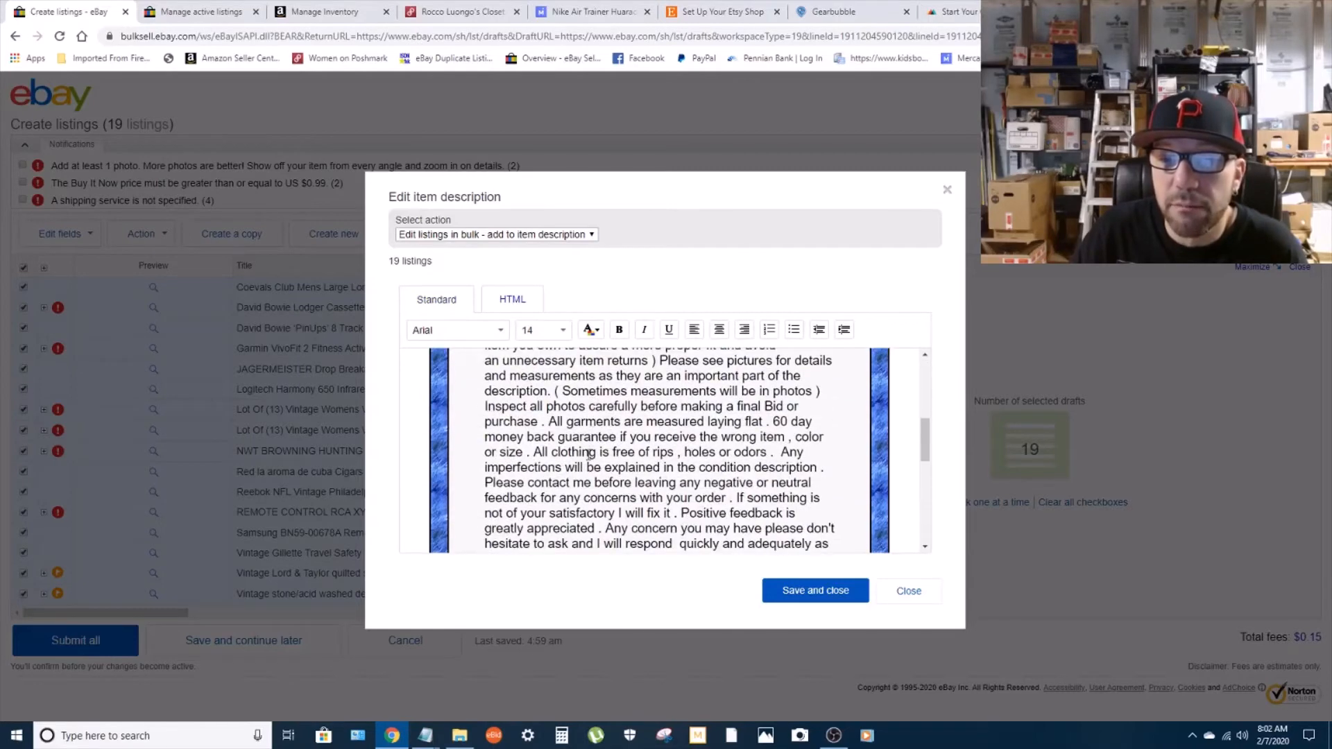
scroll(696, 439, up, 5)
scroll(607, 465, down, 10)
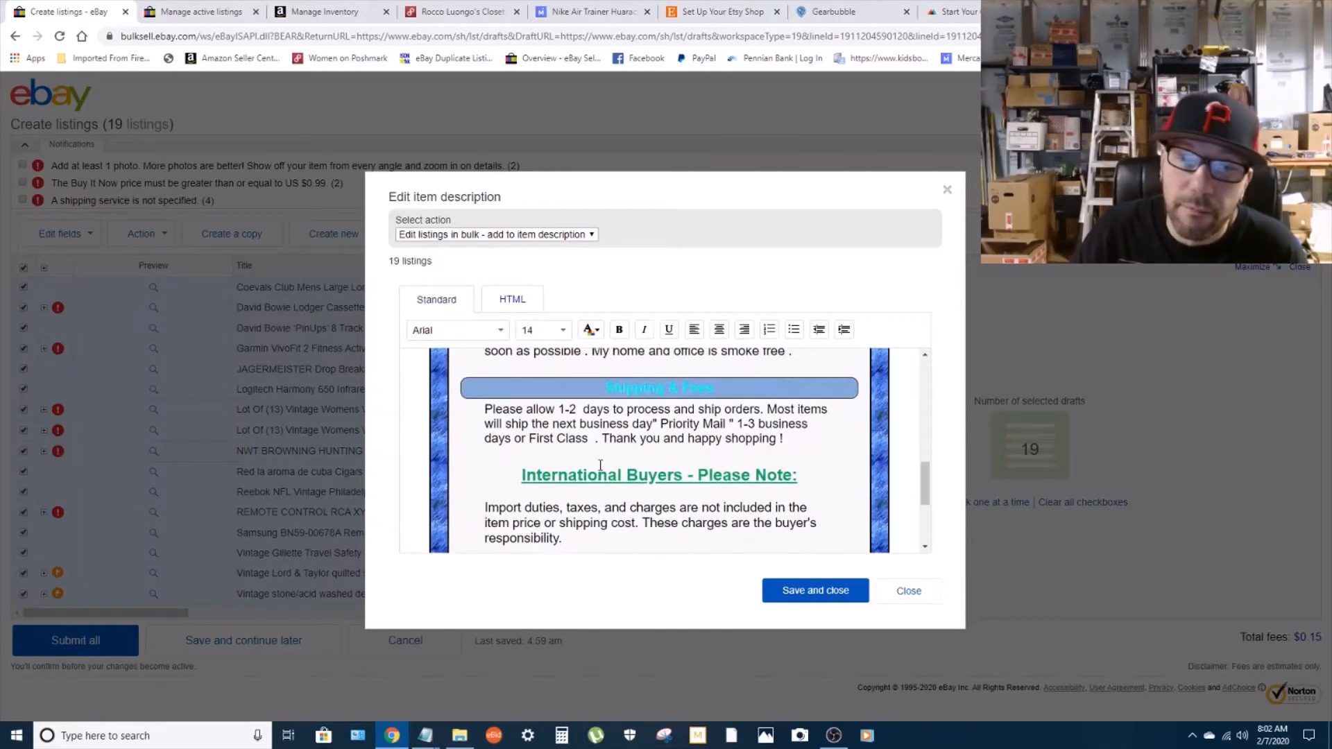
scroll(579, 451, up, 3)
scroll(576, 426, down, 2)
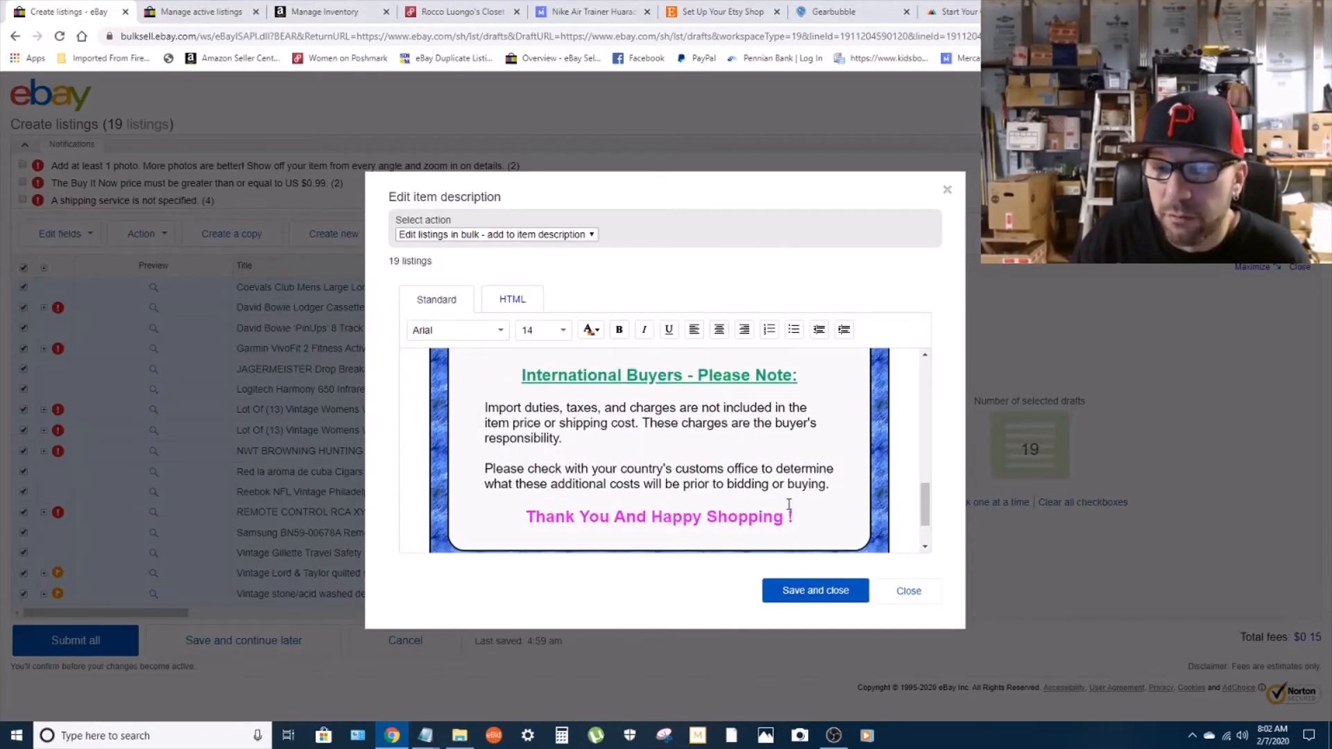
scroll(788, 504, up, 10)
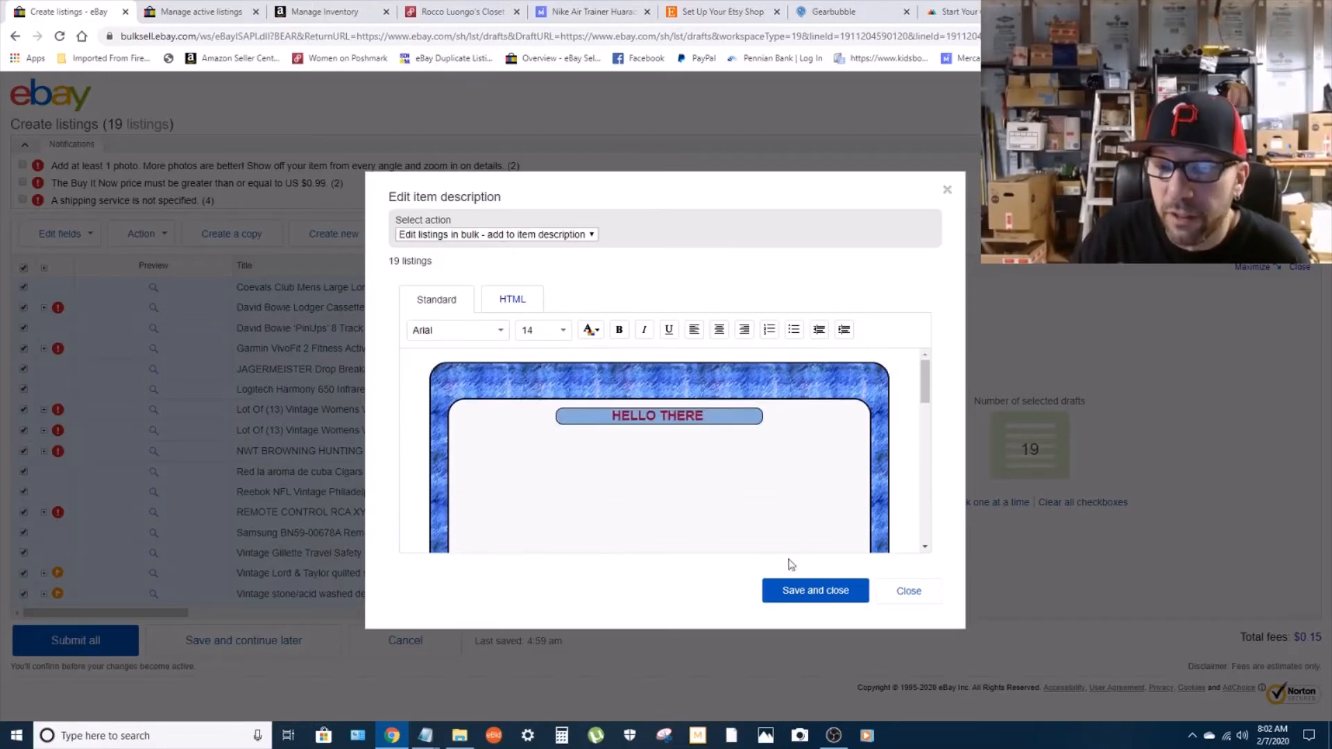
click(826, 593)
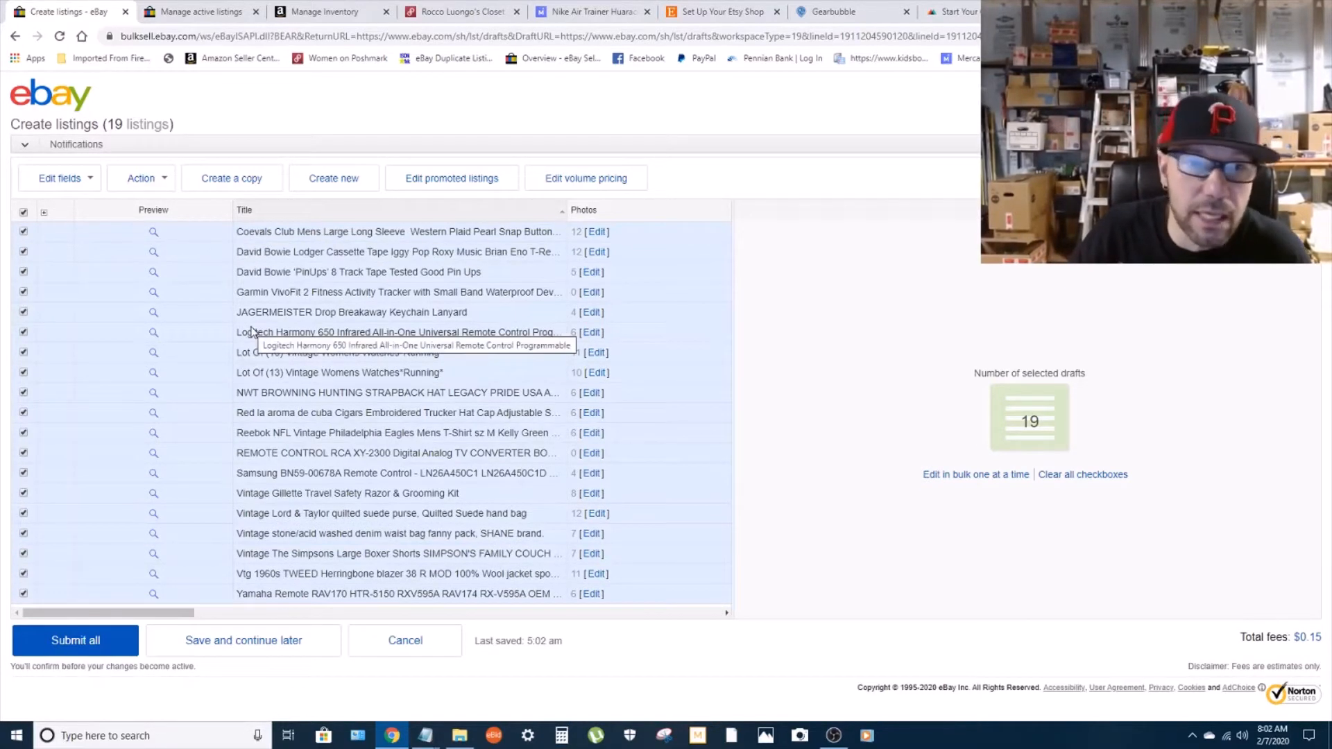
Save the bulk-edited drafts to continue later and open the Reebok Philadelphia Eagles T-shirt draft for completion.
click(90, 180)
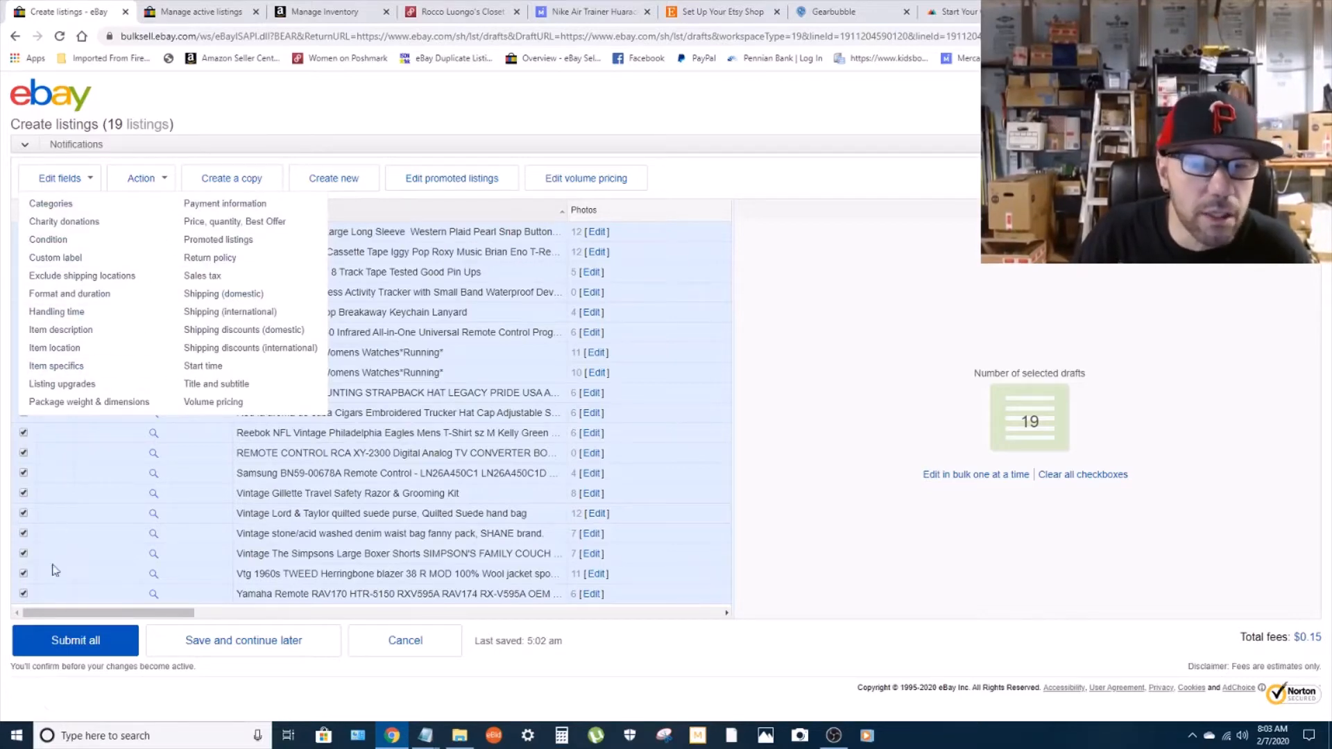
click(238, 642)
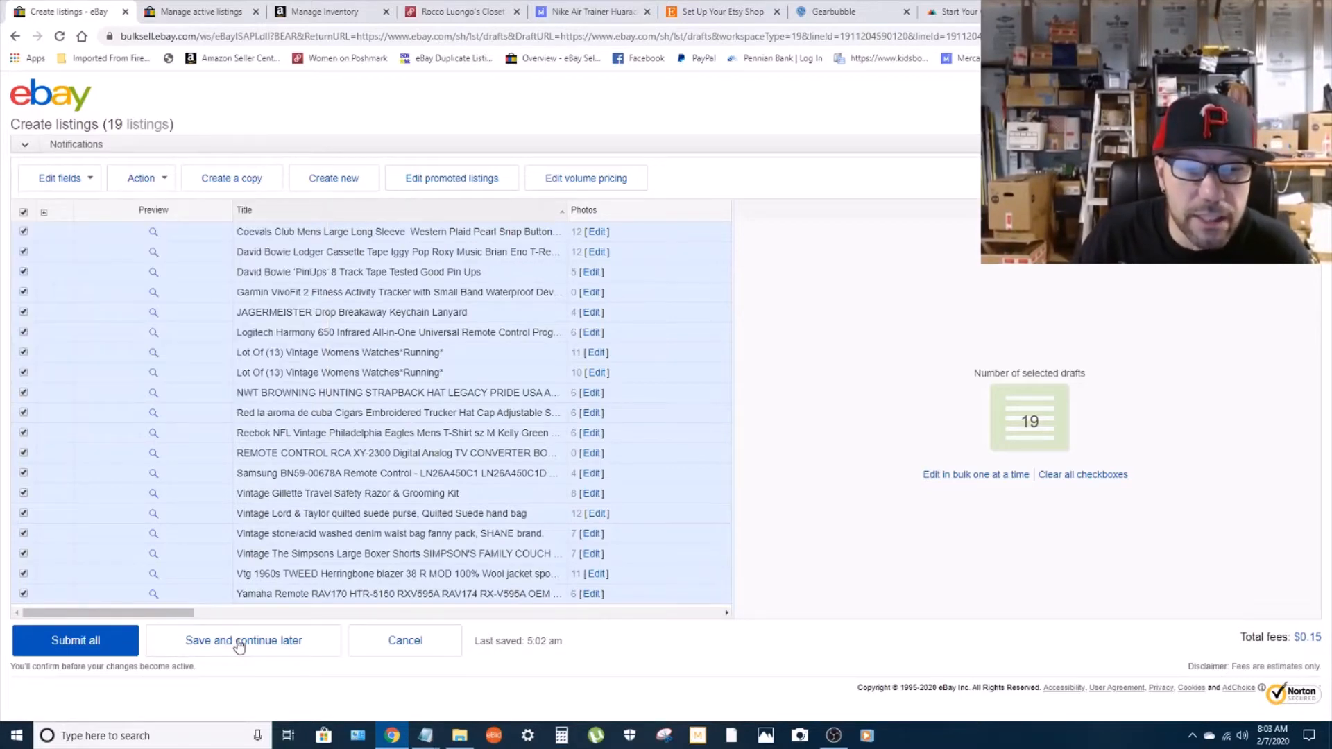
click(238, 642)
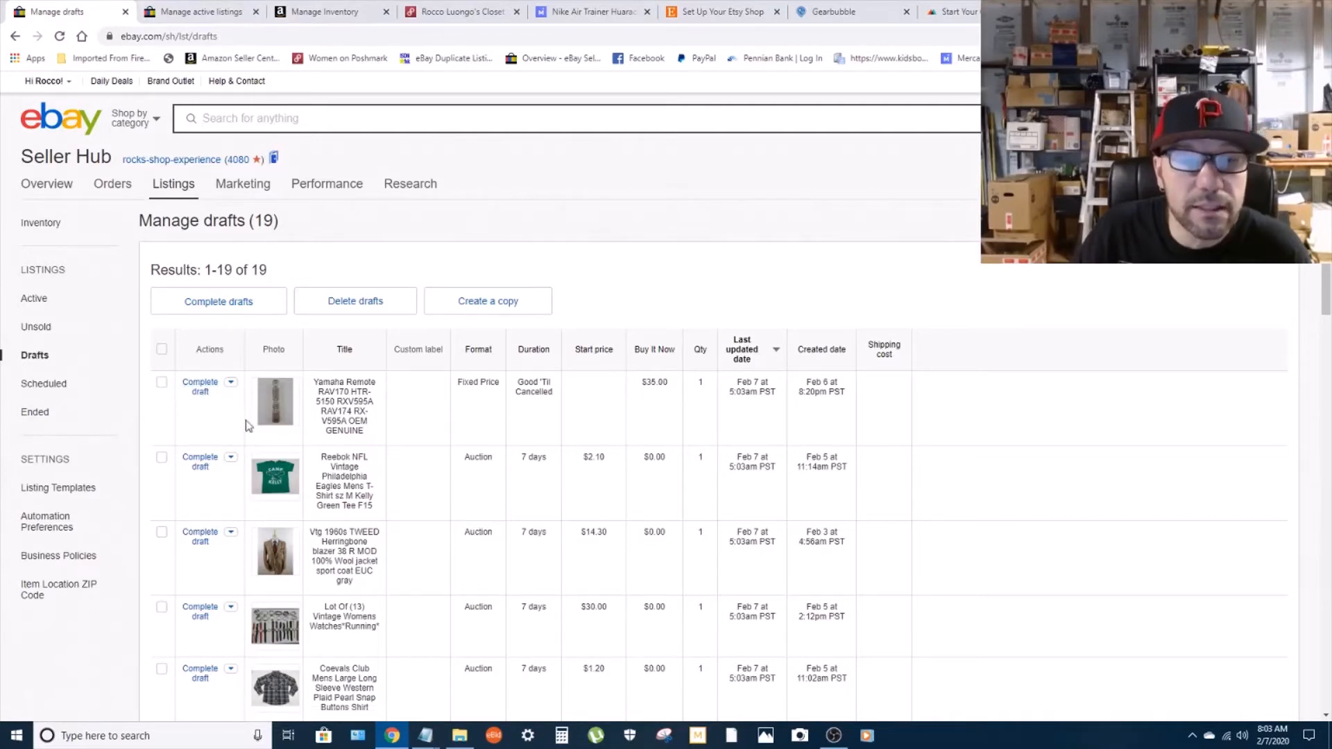
click(201, 462)
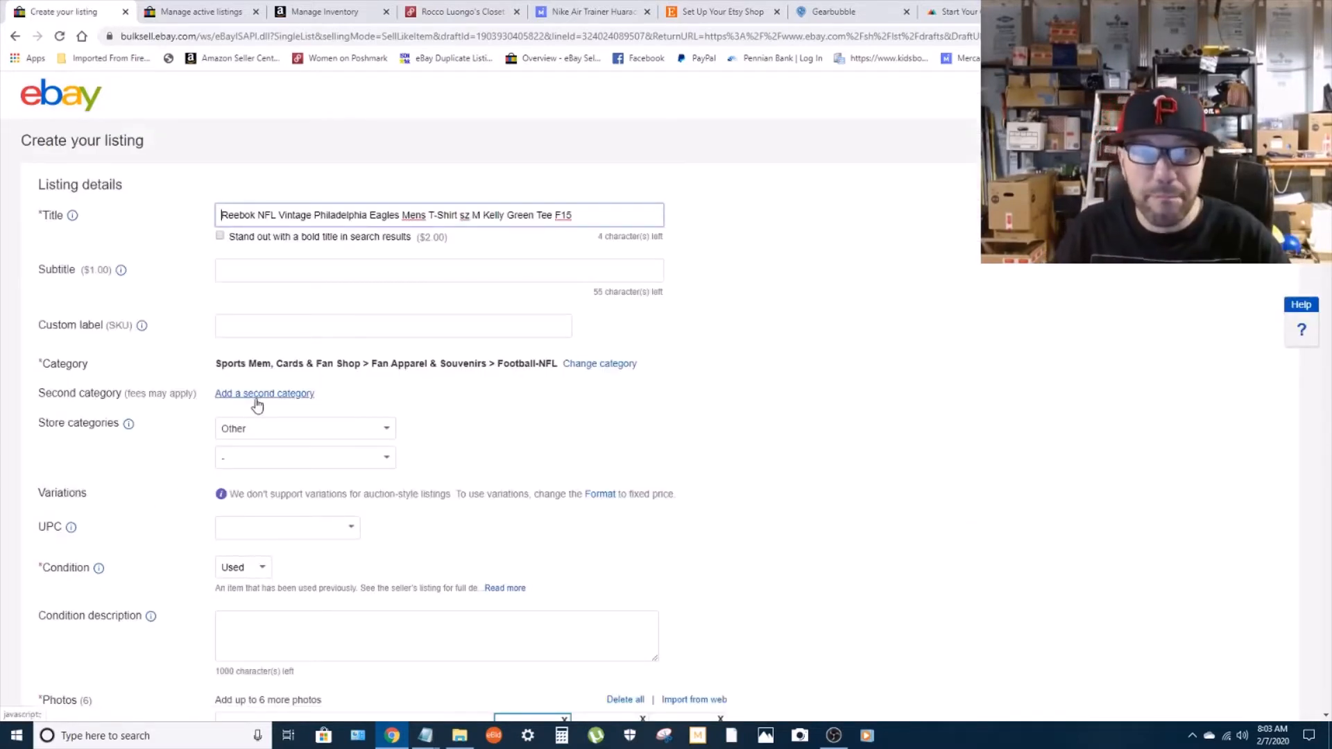
Replace "Mens" with "Youth" in the listing title.
click(427, 219)
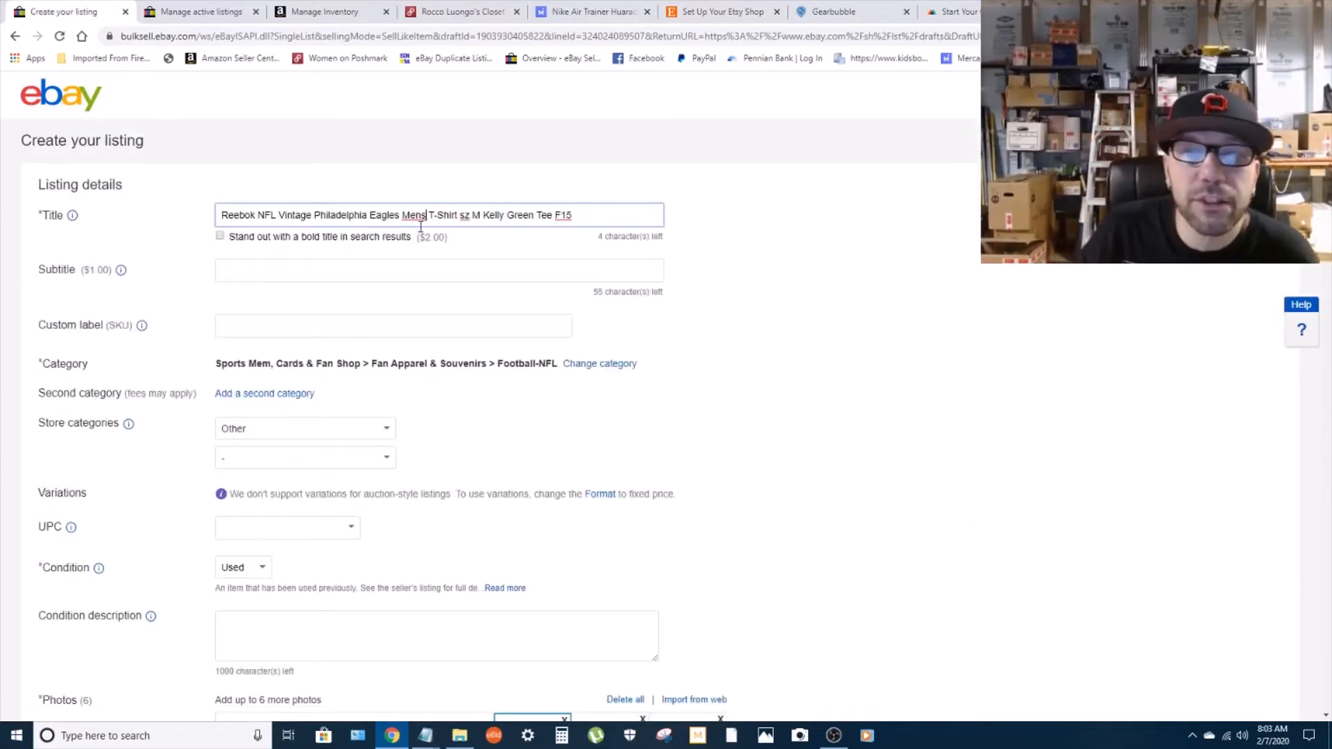
key(BackSpace)
key(BackSpace)
key(BackSpace)
key(BackSpace)
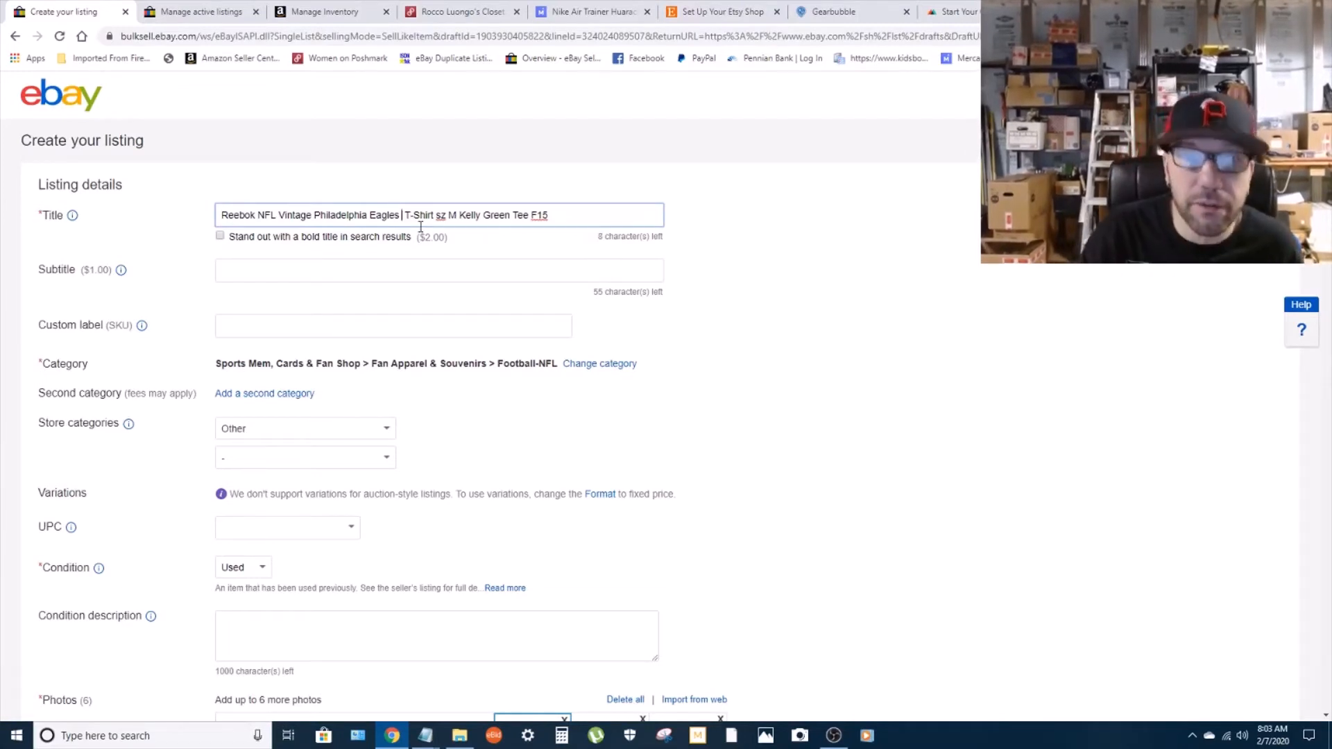
text(Youth)
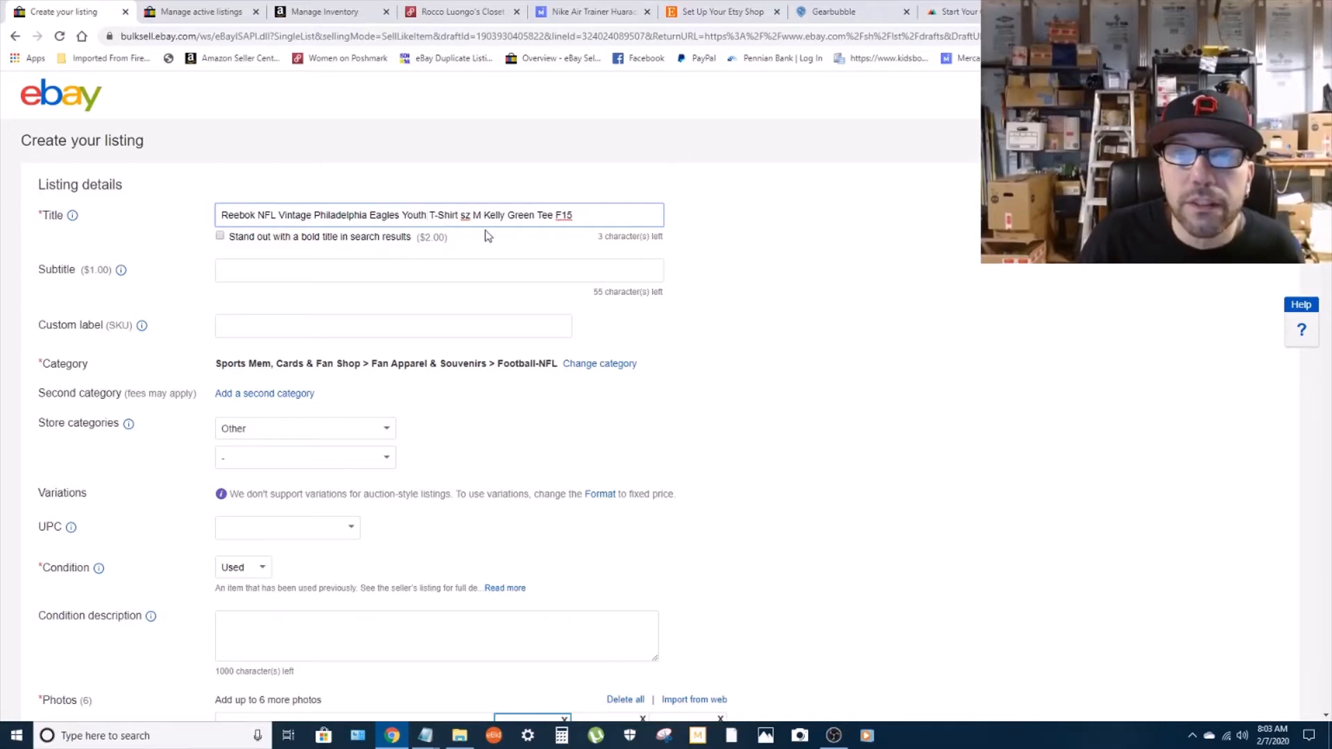
Rotate the shirt tag photo three quarter turns so the label stands upright, and save the edited photo.
scroll(311, 374, down, 7)
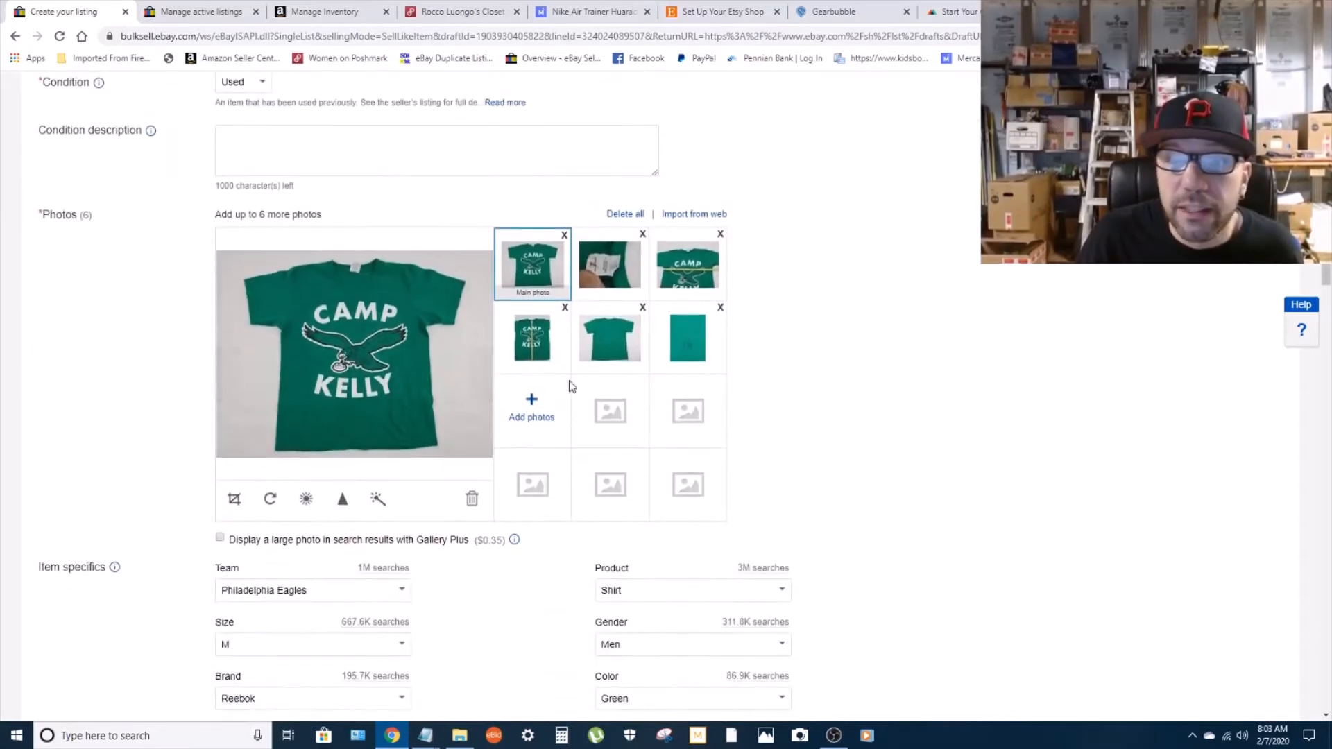
click(625, 263)
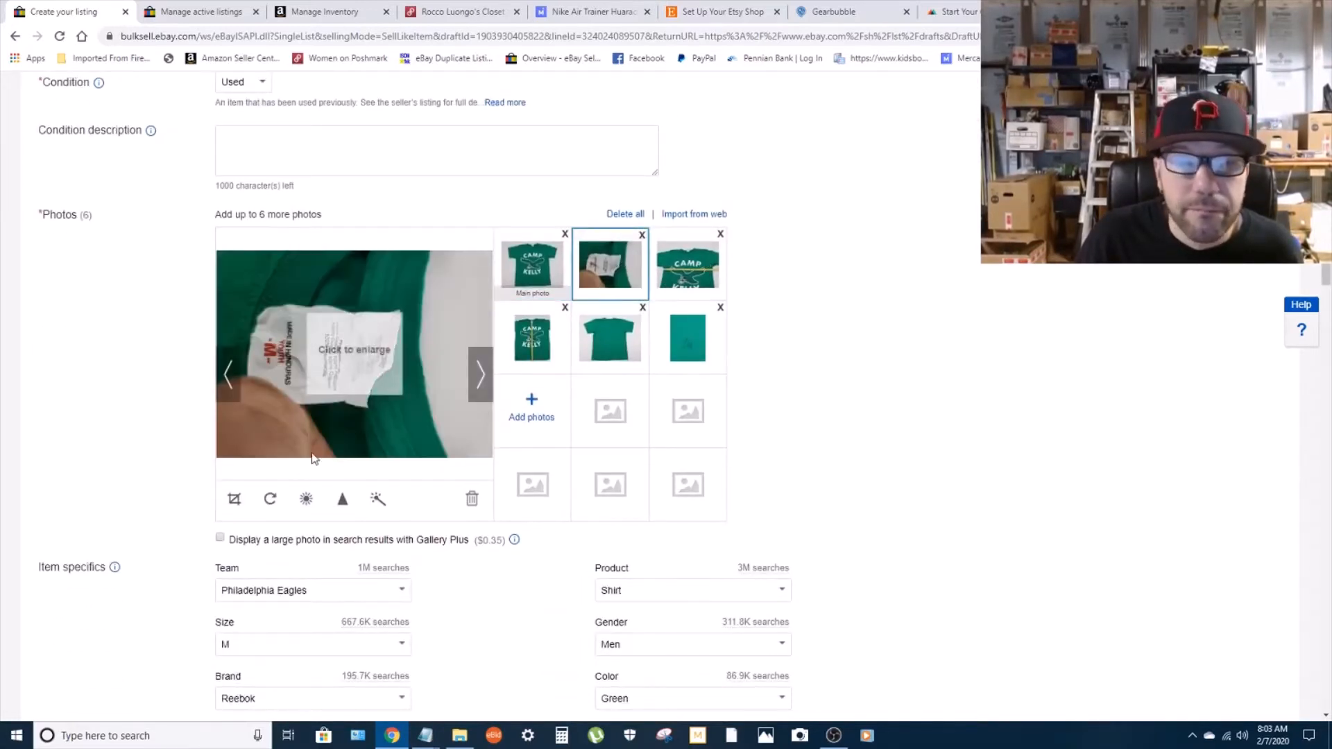
click(270, 506)
click(270, 506)
click(270, 505)
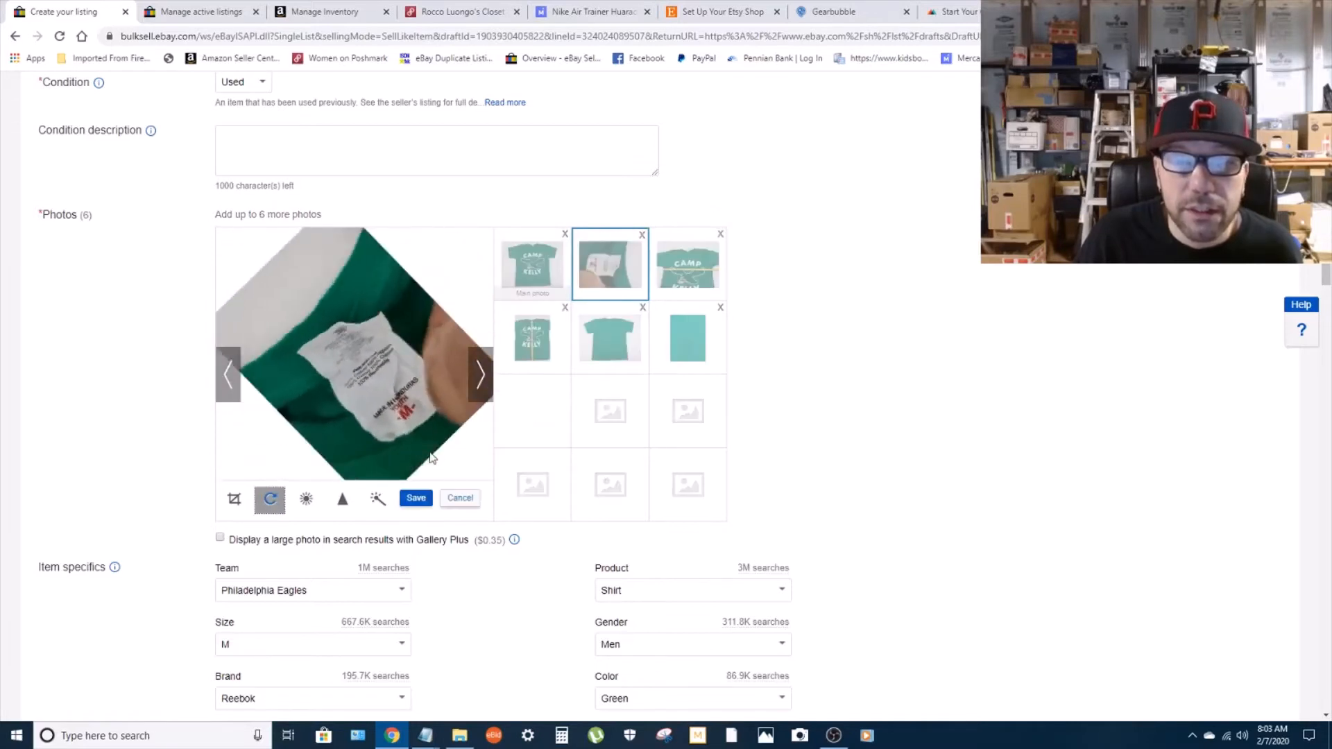
click(410, 504)
Remove "F15" from the end and "Reebok" from the beginning of the listing title.
scroll(254, 321, up, 7)
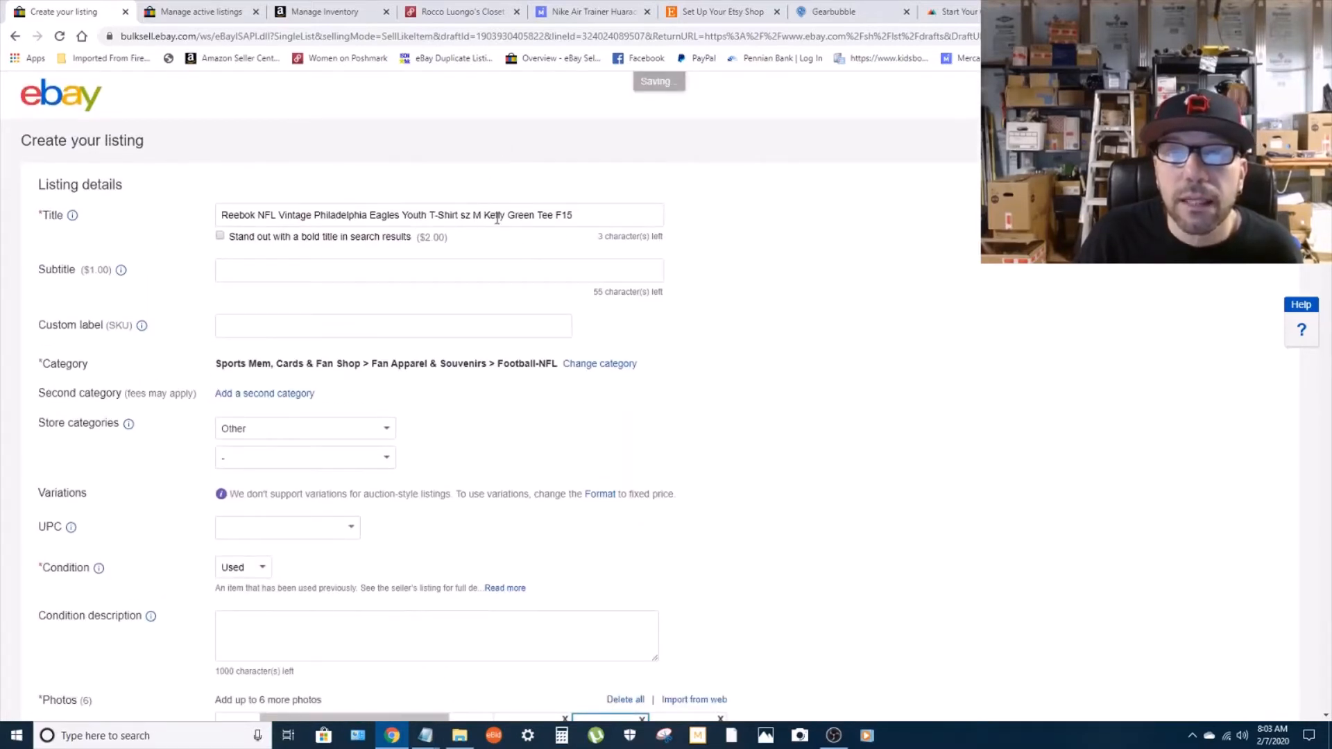
click(568, 222)
scroll(182, 340, down, 5)
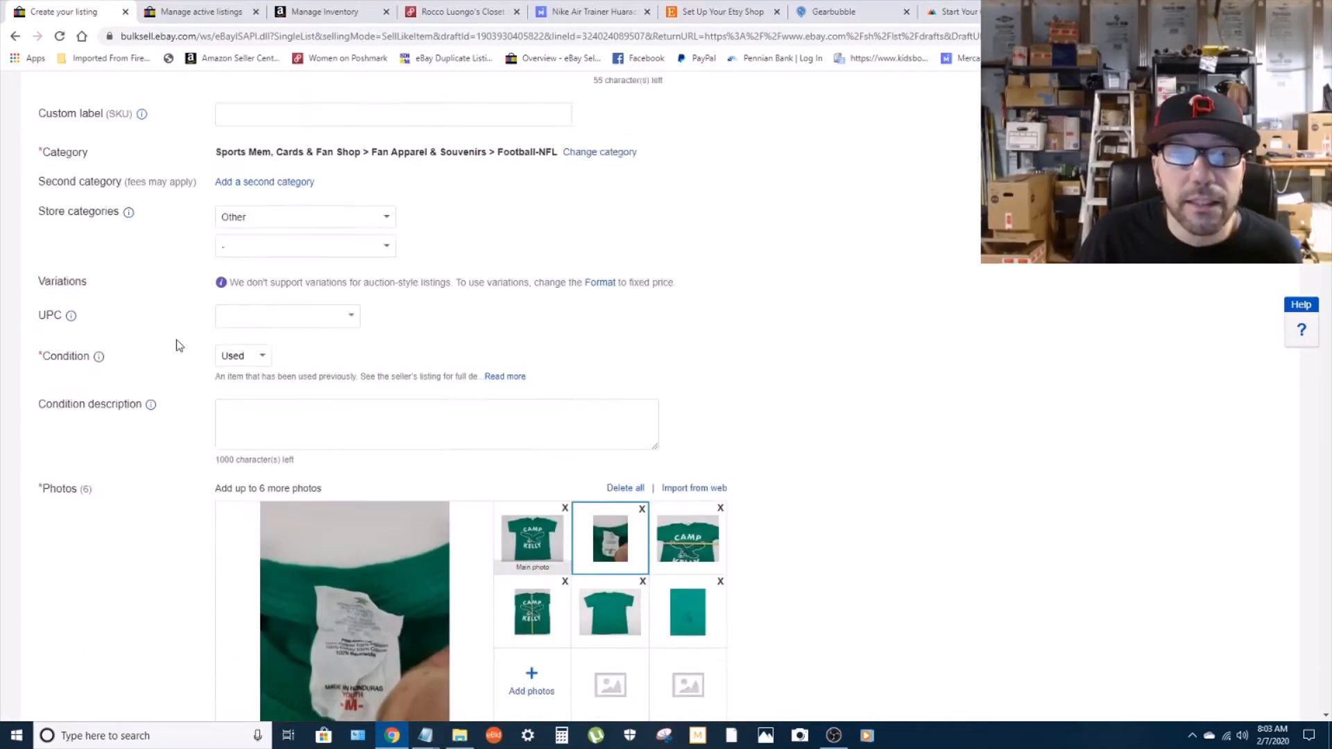
click(532, 404)
scroll(185, 435, up, 5)
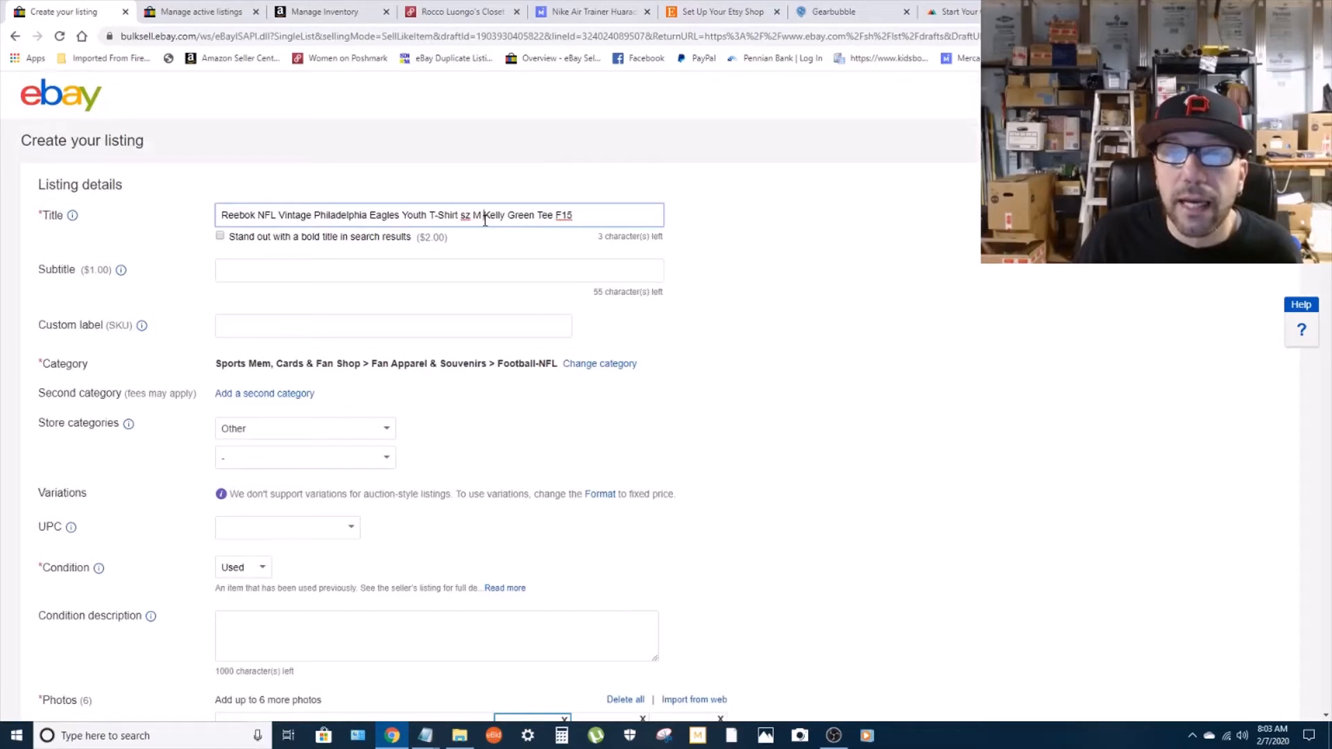
click(573, 216)
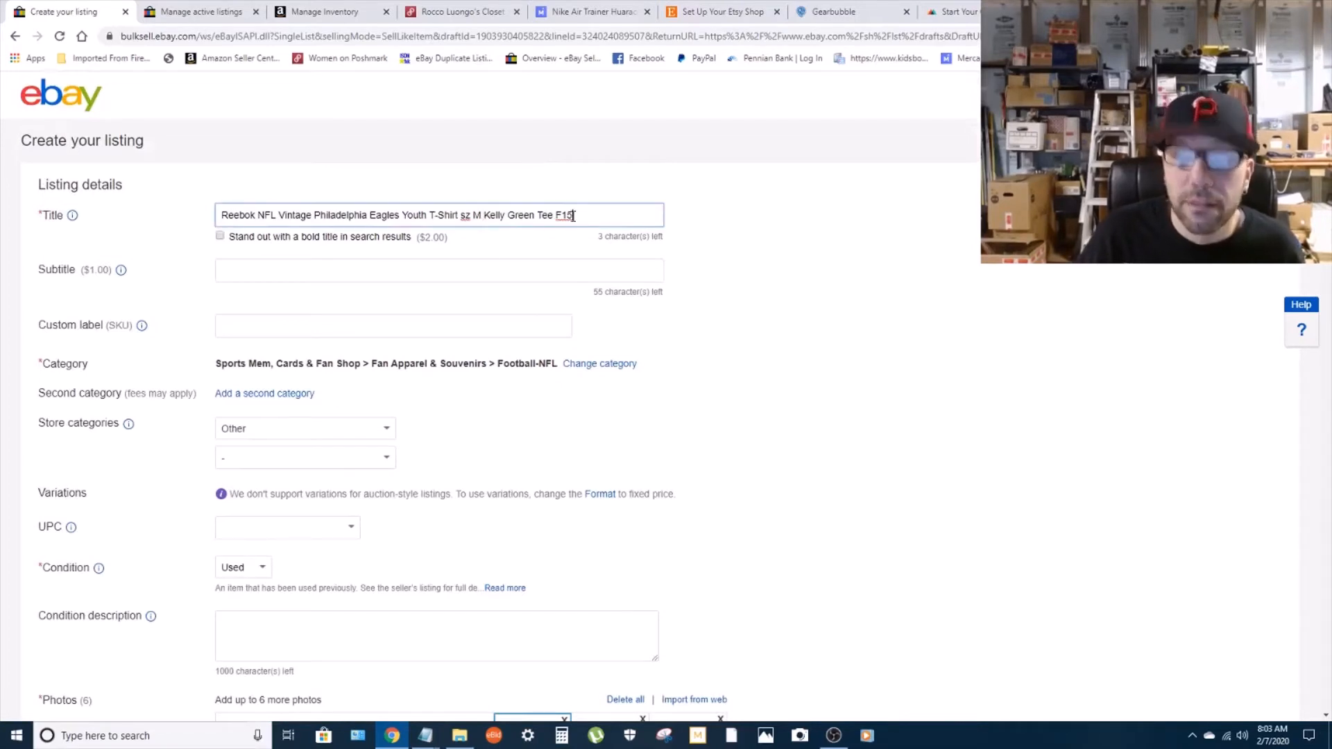
key(BackSpace)
key(BackSpace)
key(BackSpace)
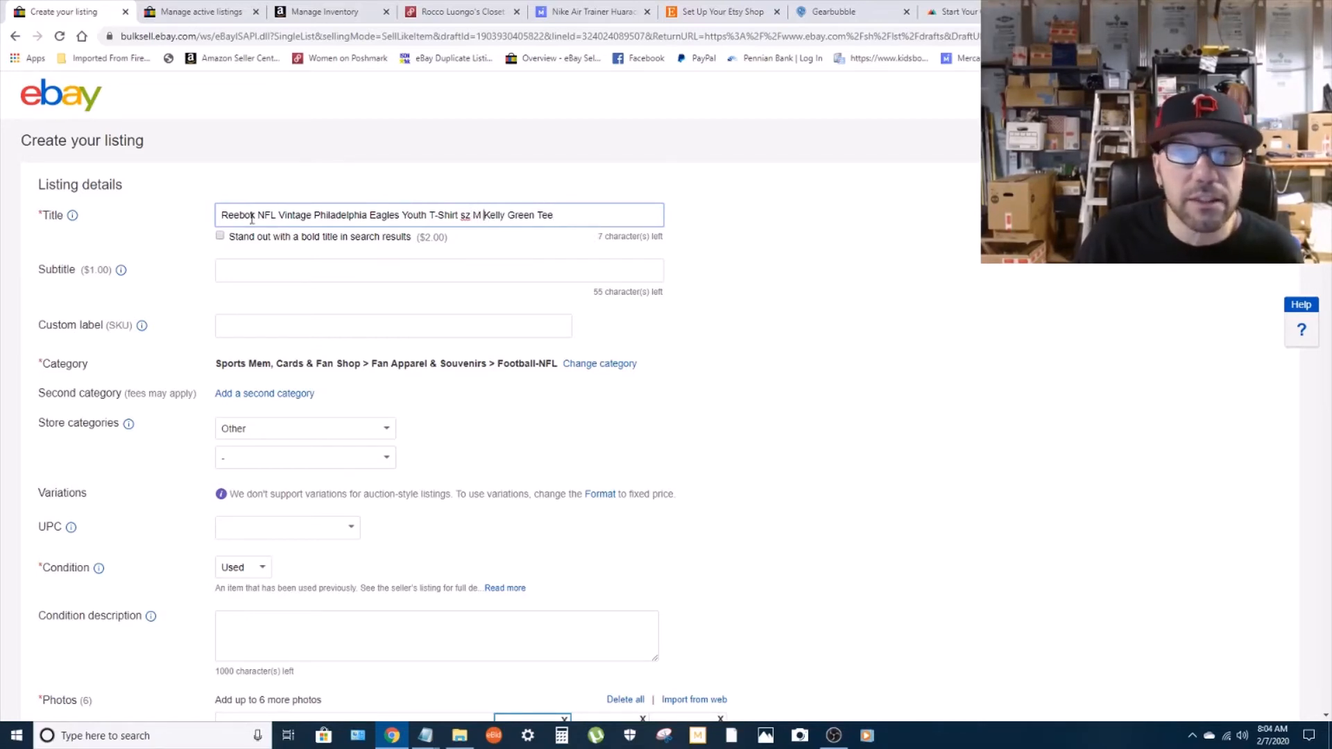
drag(258, 217, 144, 236)
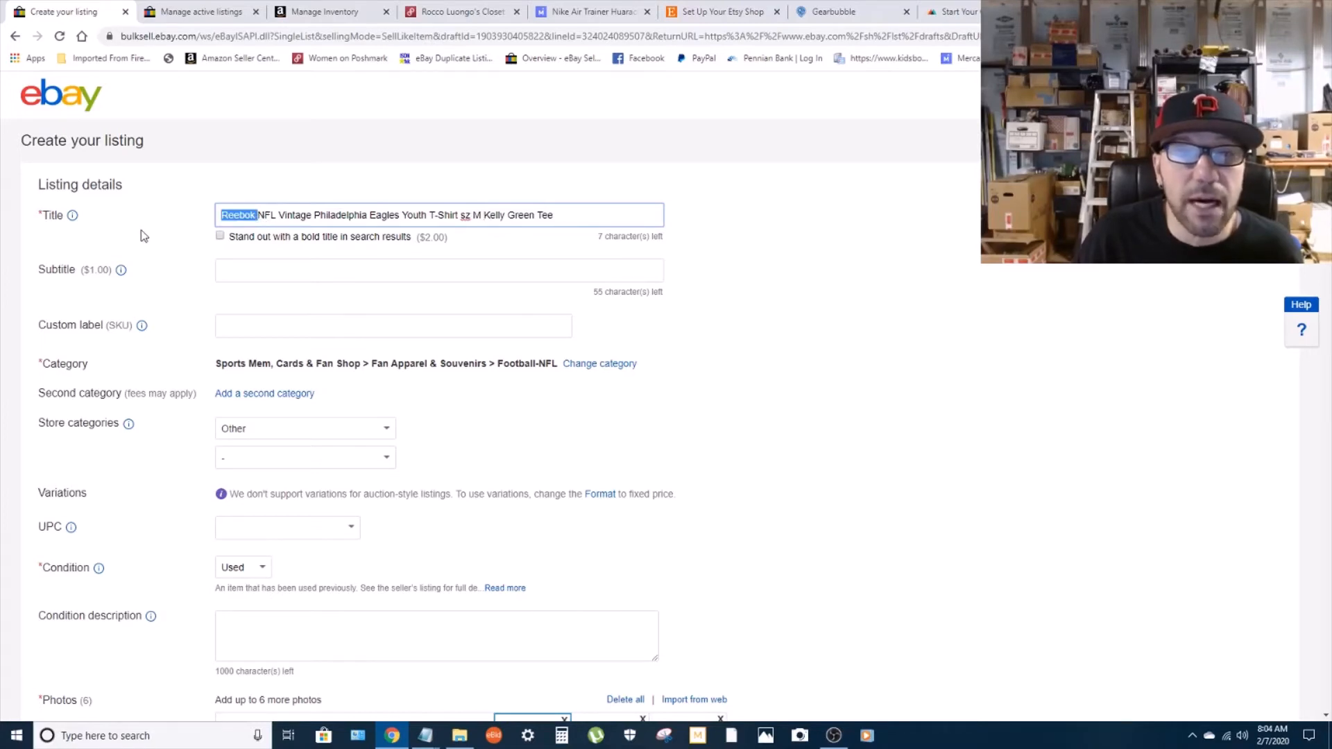
key(BackSpace)
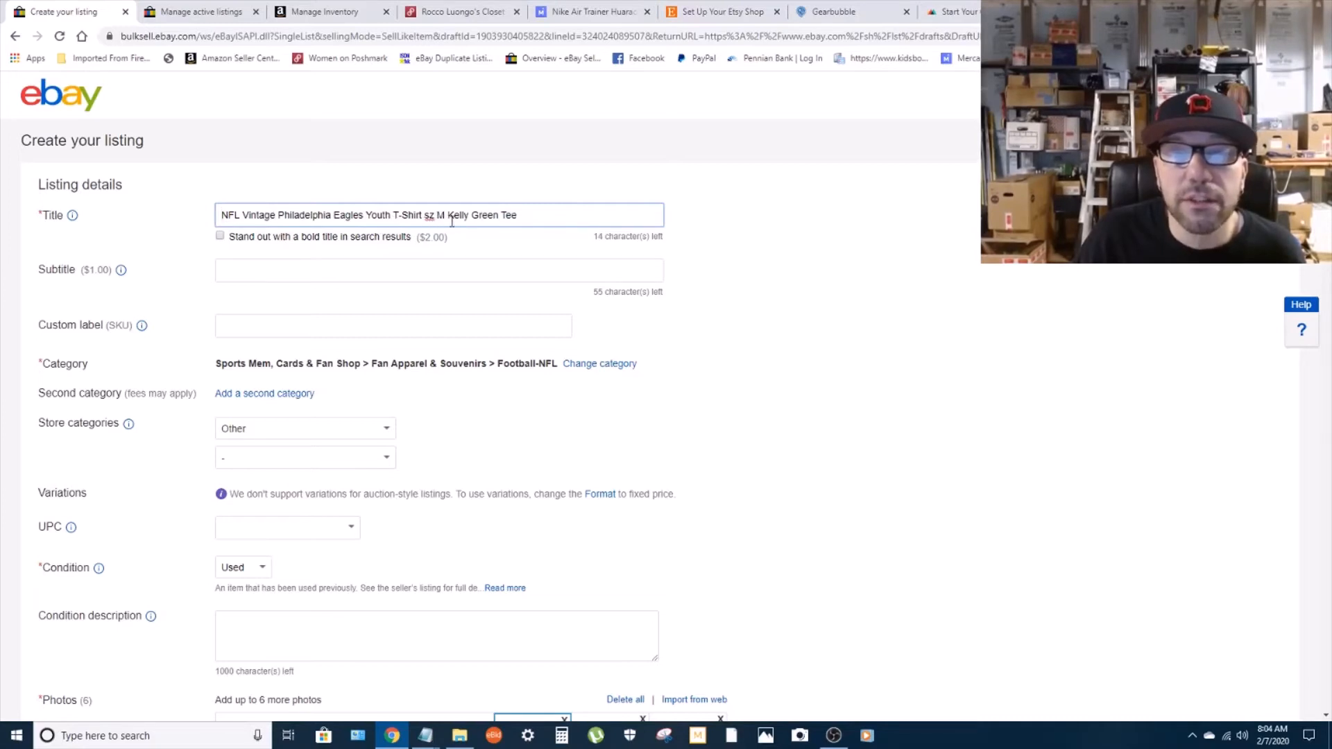
Complete the title as "NFL Vintage Philadelphia Eagles Youth T-Shirt sz Medium Kelly Green Tee S/S" and copy it.
text(edium)
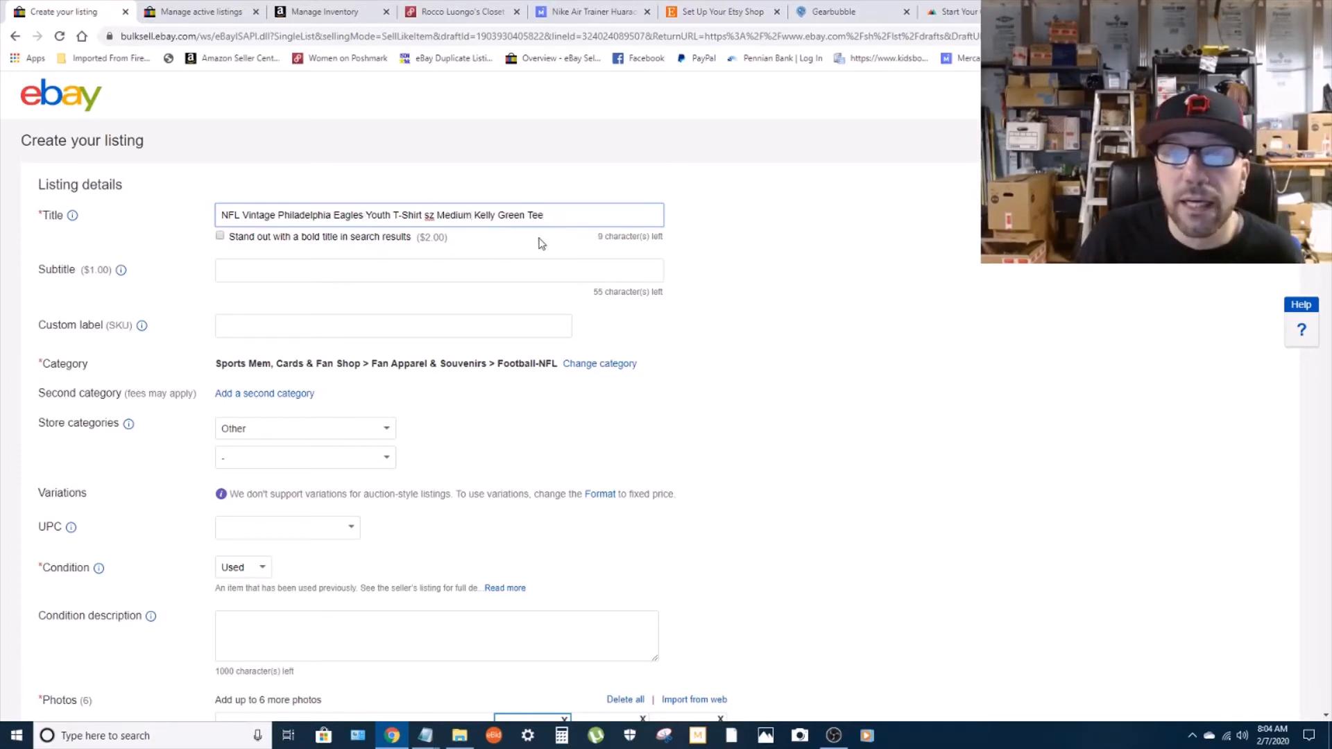
text(S/S)
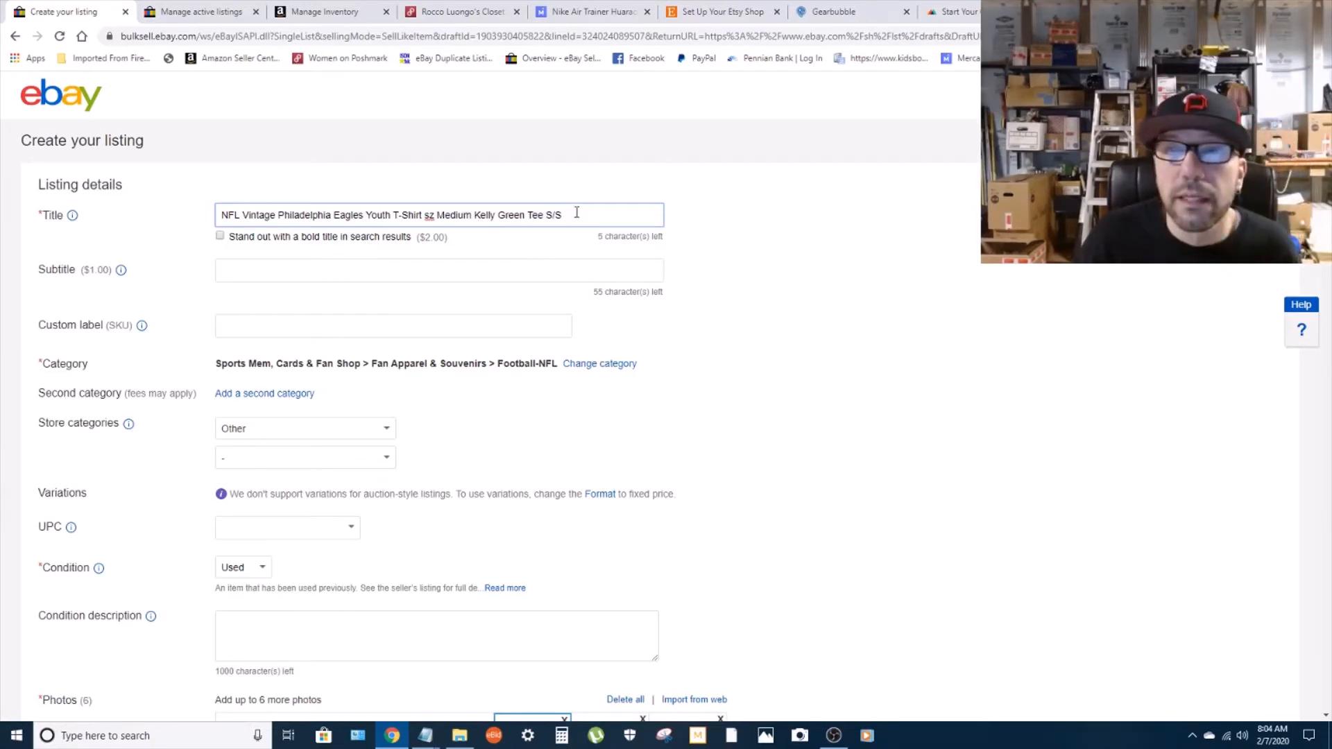
drag(577, 213, 111, 240)
right_click(262, 216)
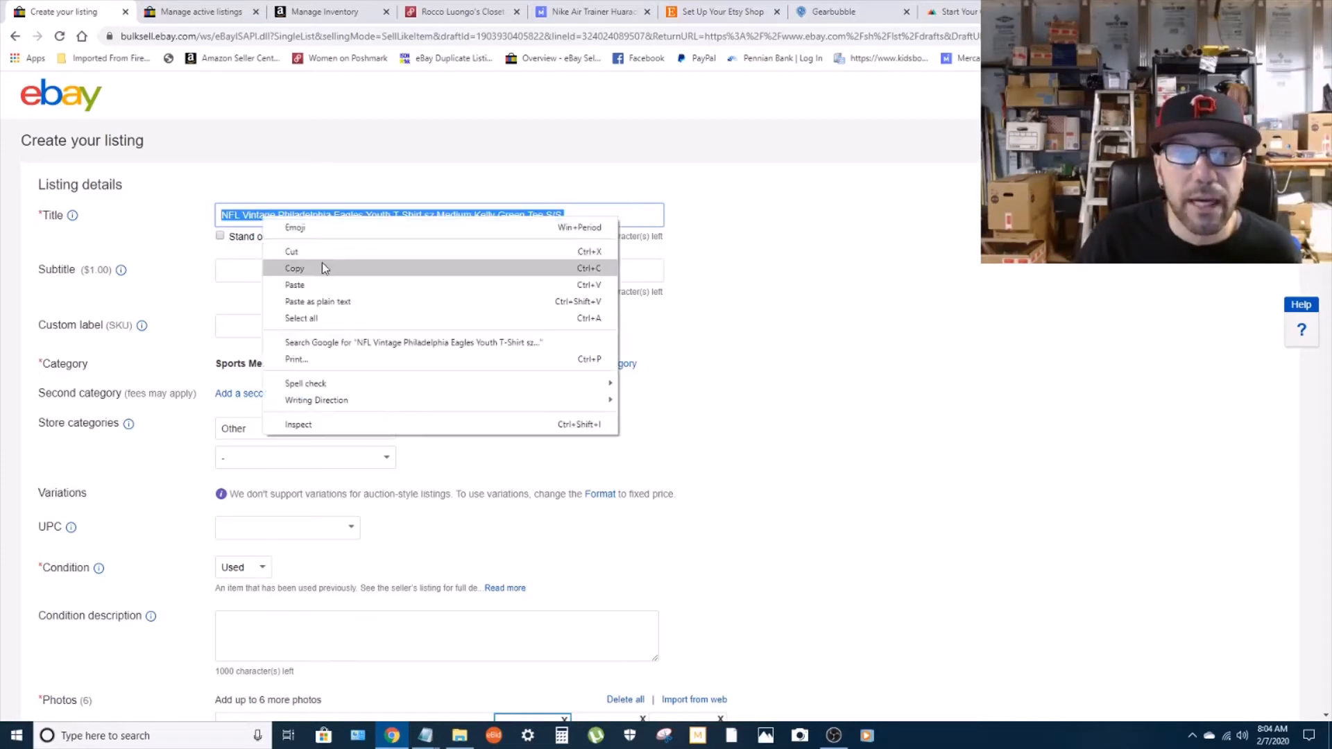
click(322, 268)
Look through the available store categories for one that suits the youth T-shirt.
scroll(268, 426, down, 2)
click(342, 292)
scroll(277, 485, up, 5)
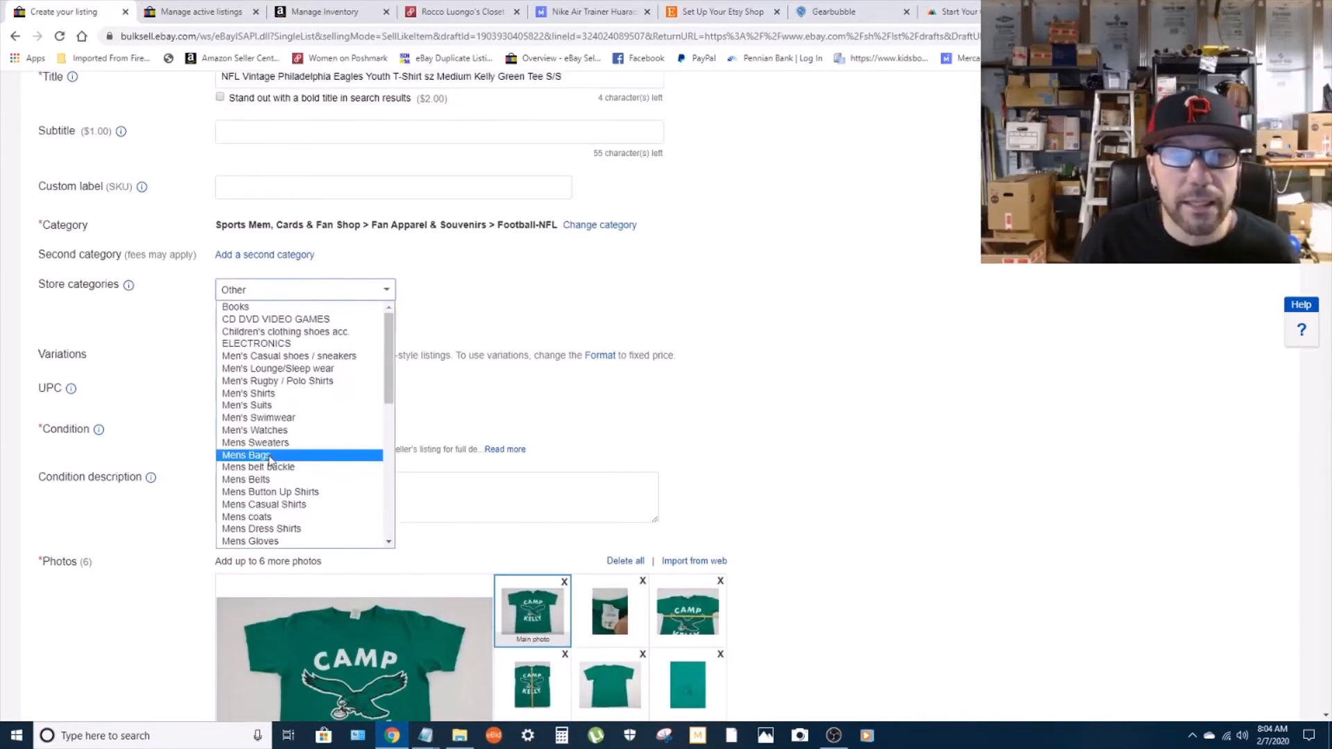
scroll(270, 417, down, 3)
scroll(268, 387, down, 2)
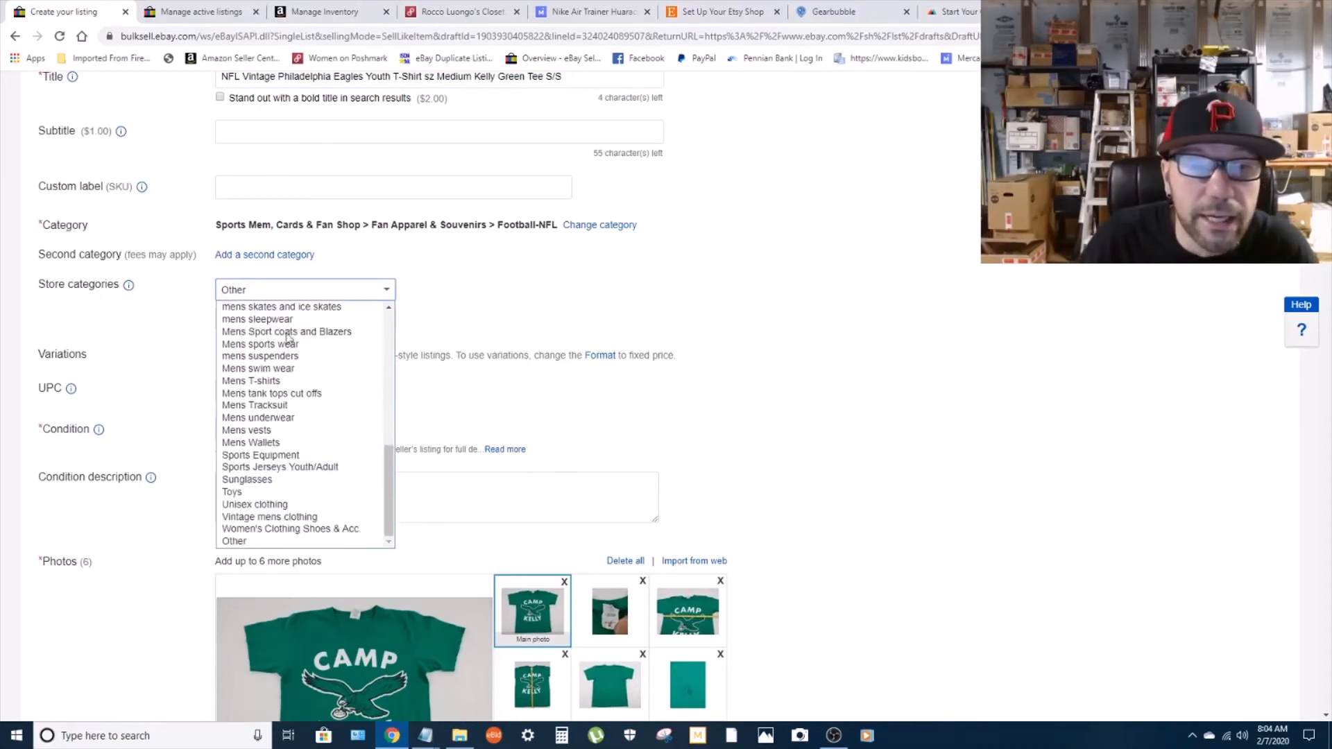
scroll(291, 403, up, 7)
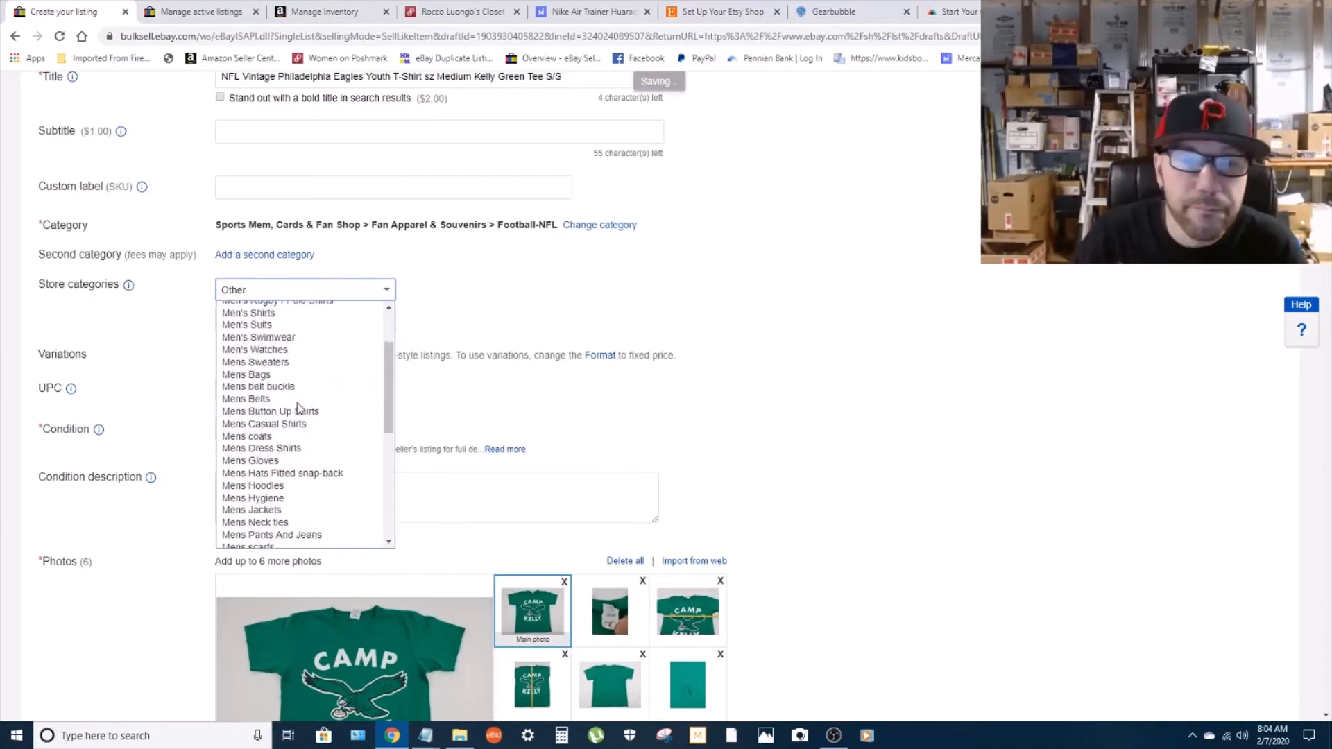
drag(393, 404, 391, 370)
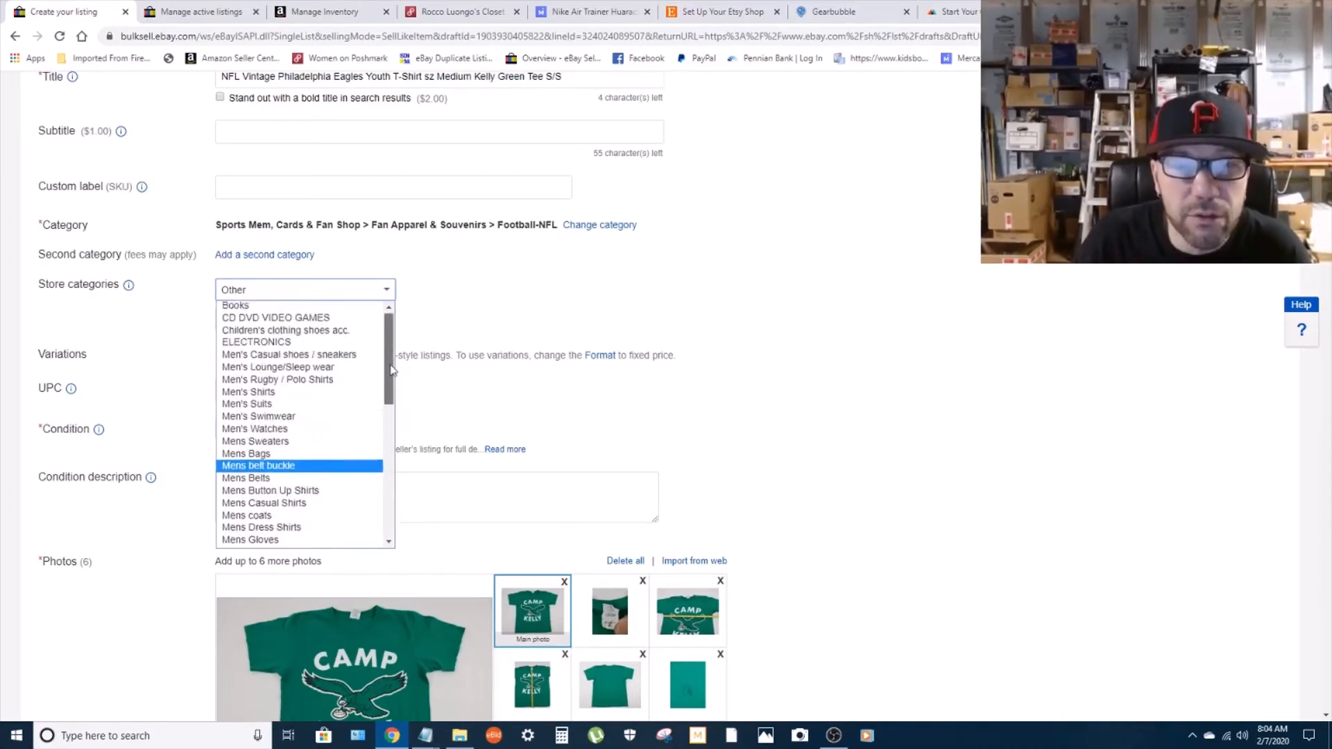
scroll(377, 439, down, 4)
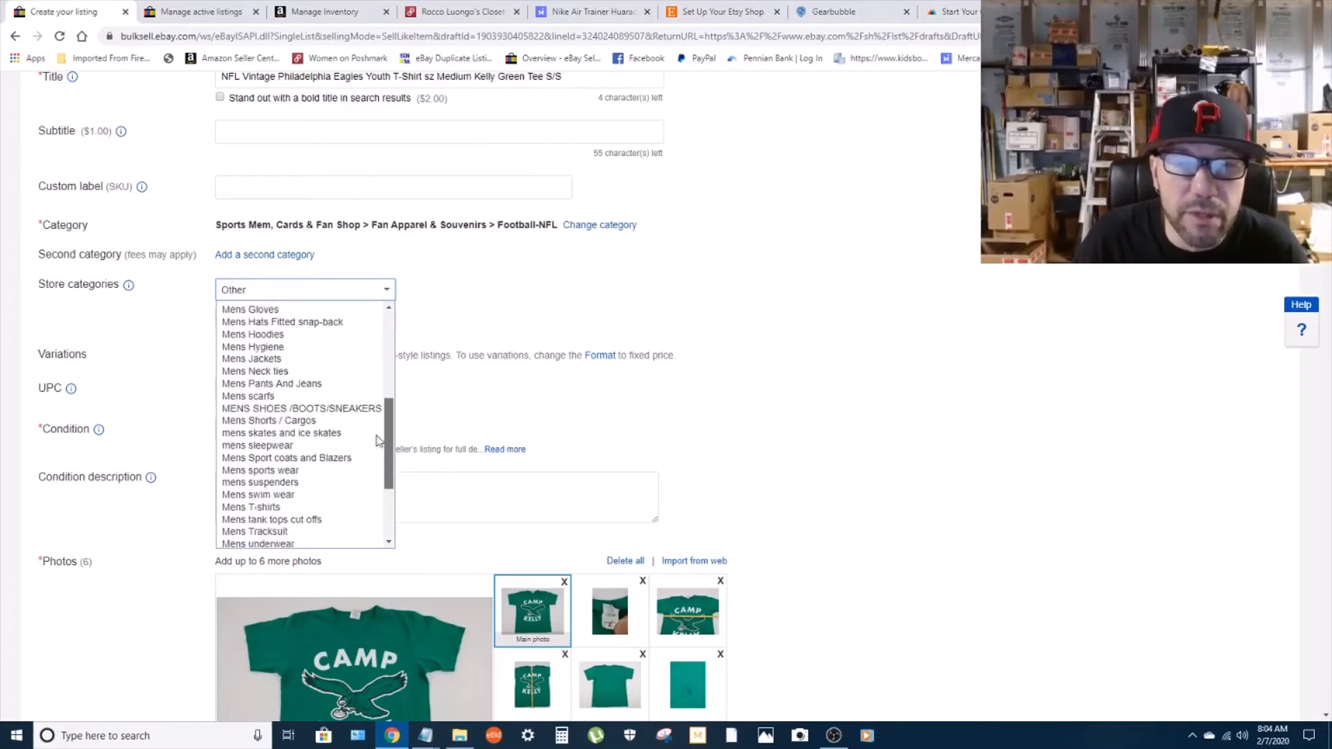
scroll(377, 440, up, 4)
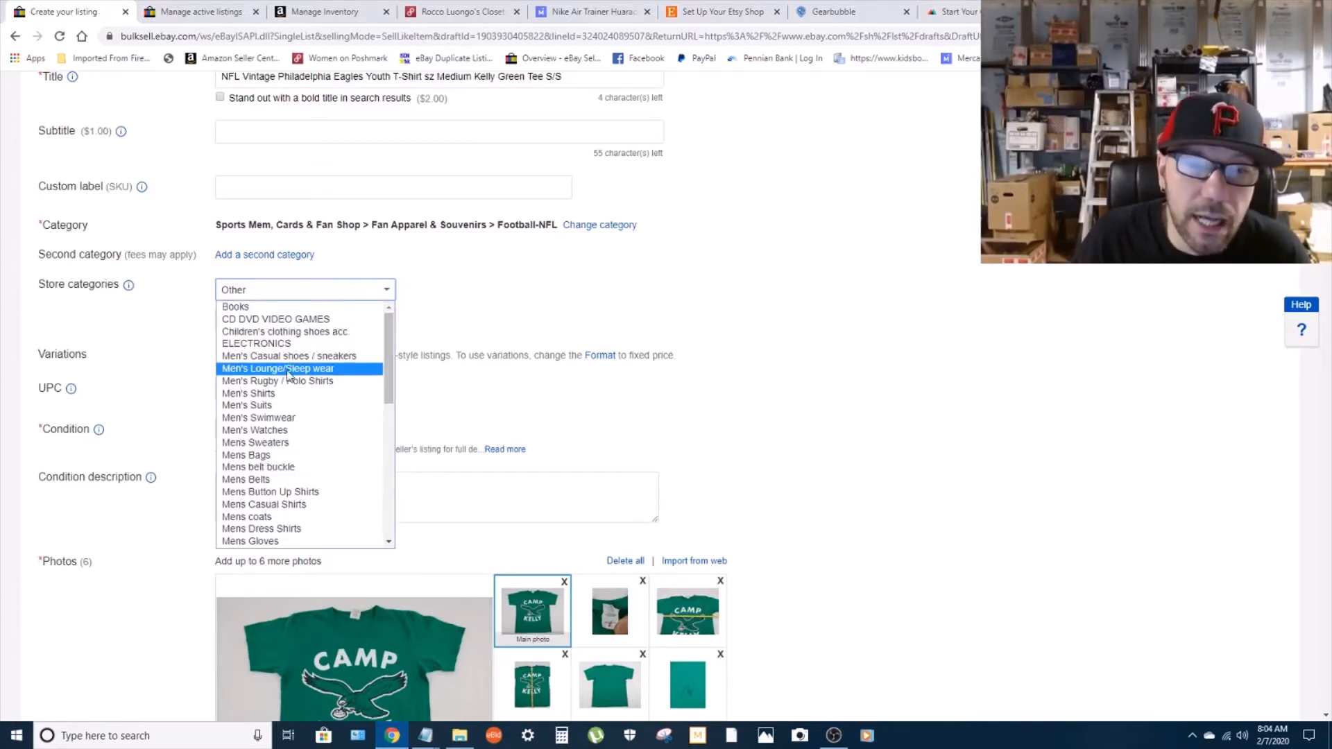
scroll(218, 444, down, 3)
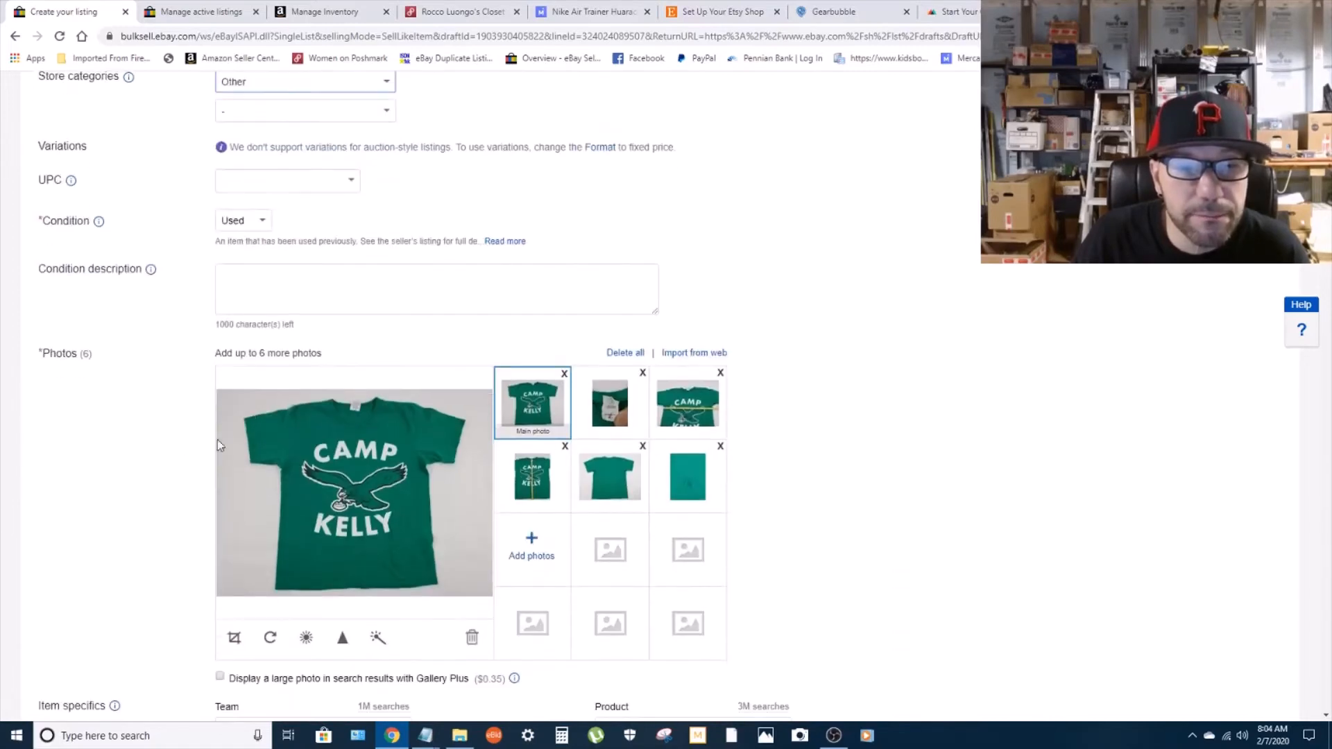
Delete the introductory sentence above the description template and paste the copied title beneath the HELLO THERE heading.
scroll(177, 575, down, 12)
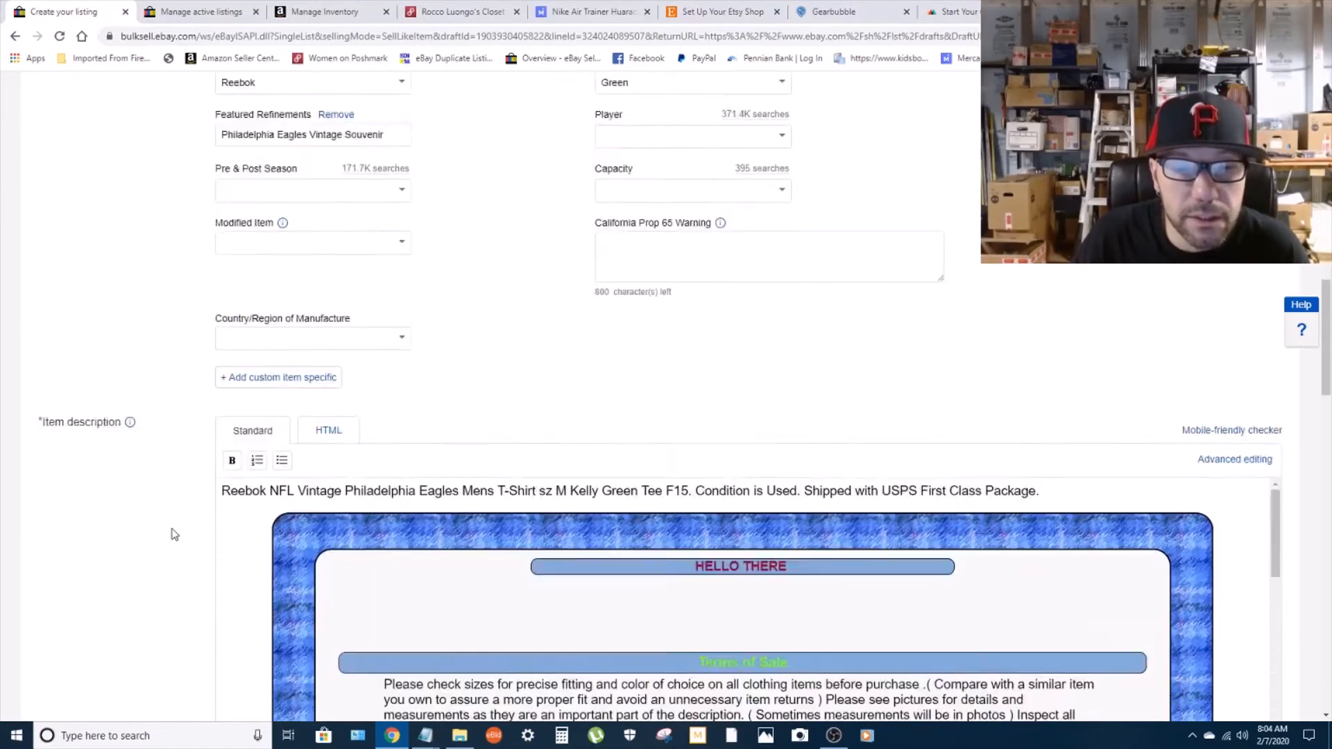
click(1081, 345)
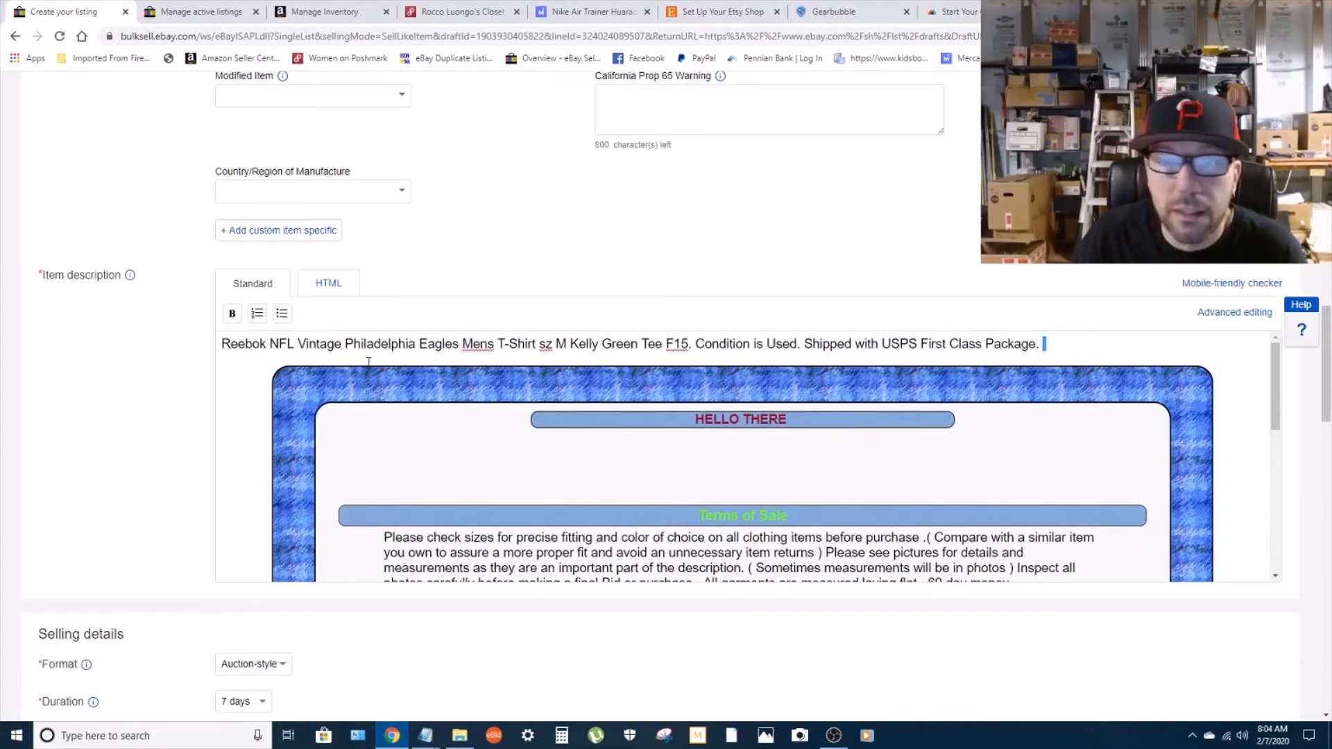
shift+click(223, 345)
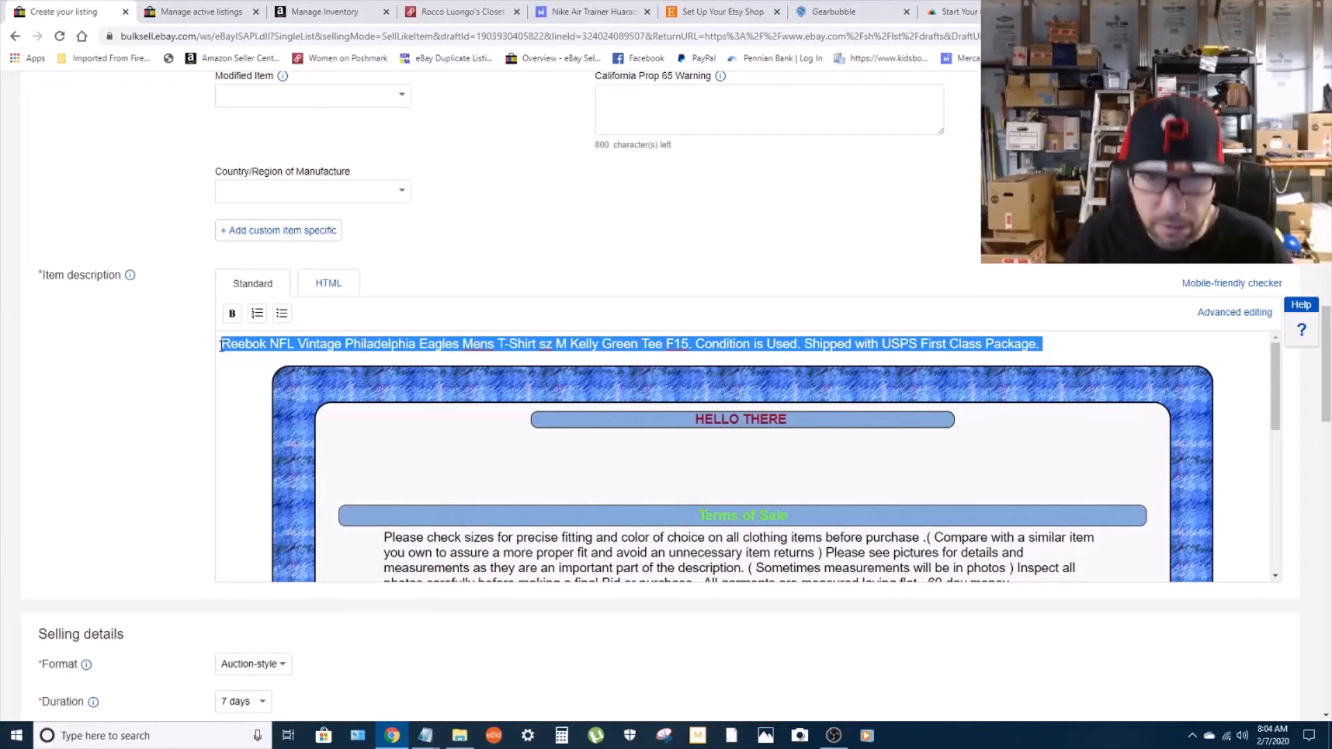
key(Delete)
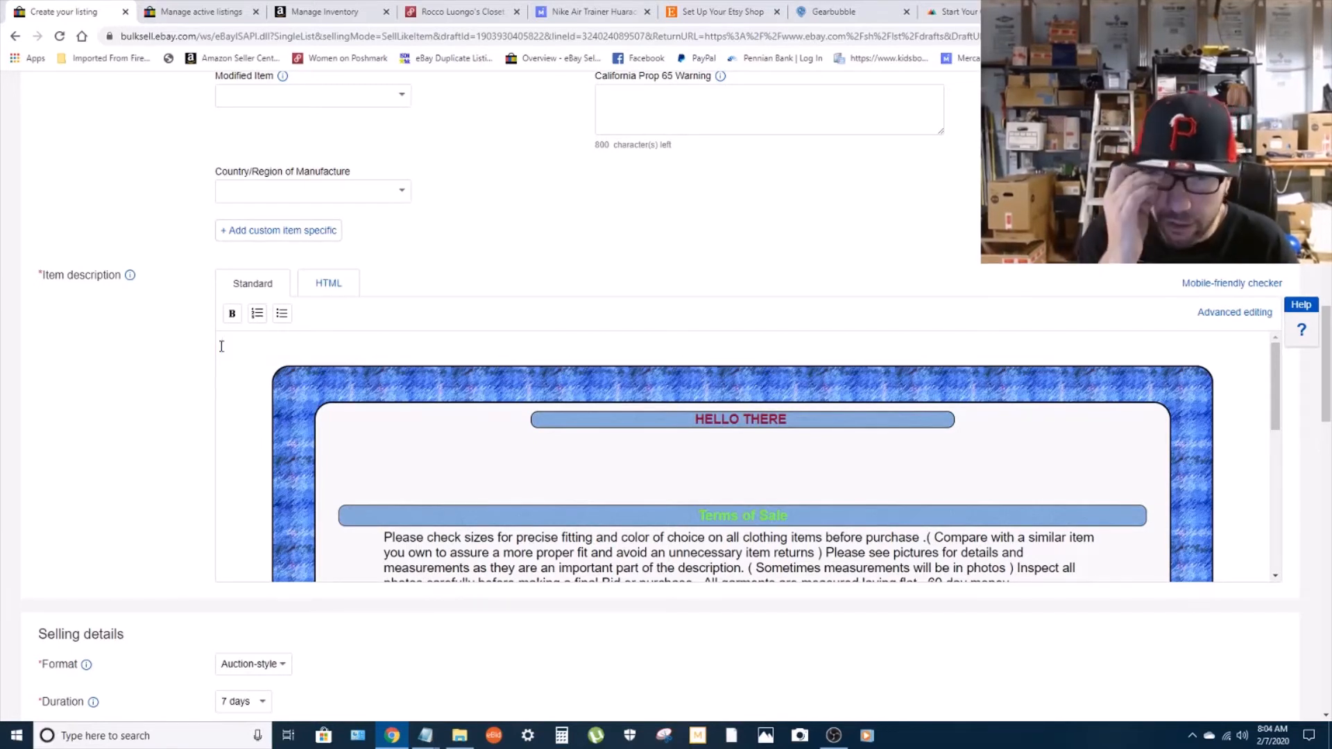
right_click(421, 459)
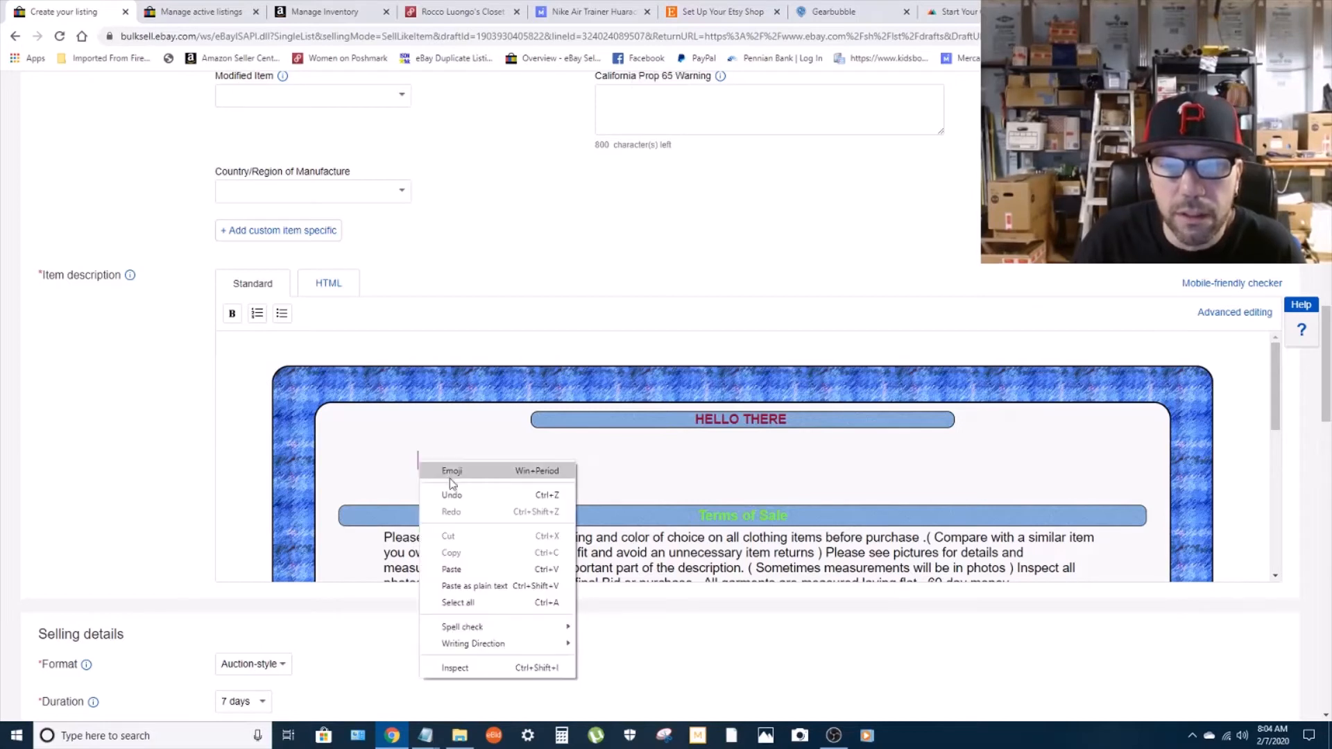
click(465, 565)
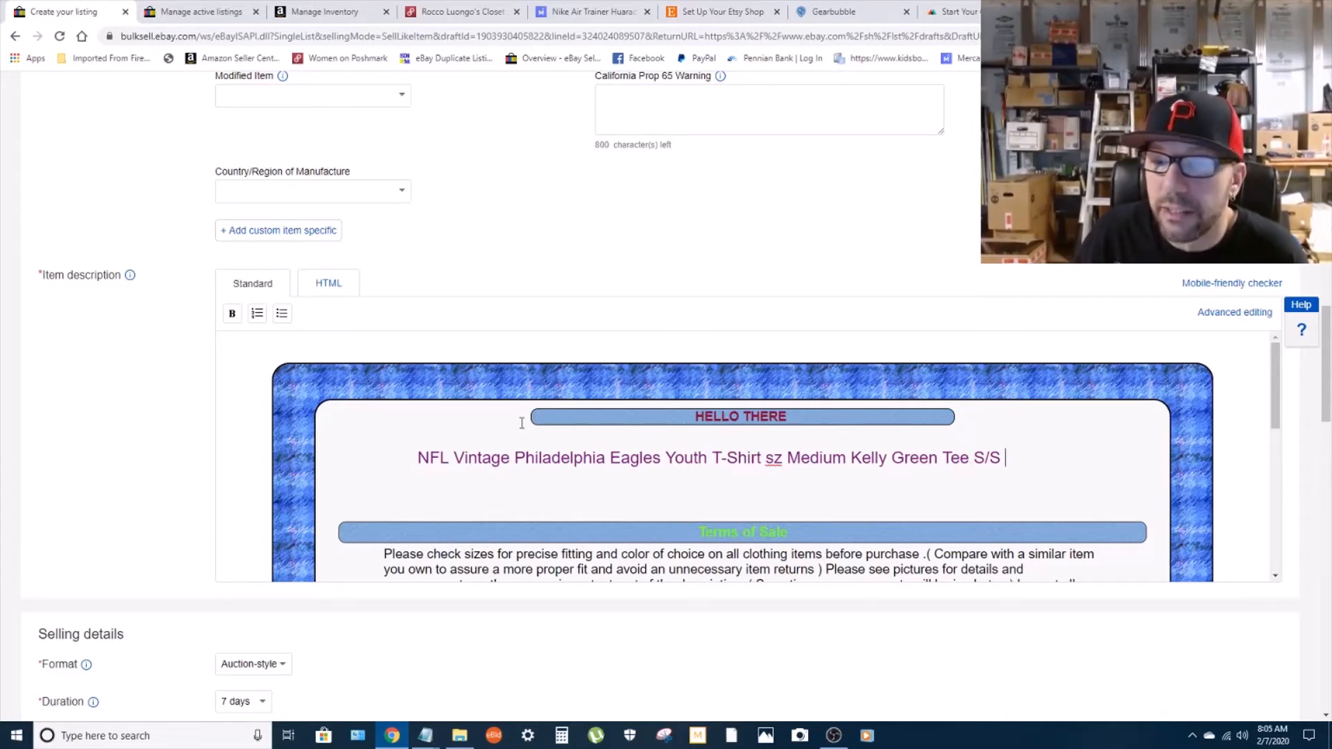
Set the gender item specific to Boys and remove the Featured Refinements entry from the youth T-shirt listing.
scroll(172, 402, up, 11)
scroll(598, 321, down, 2)
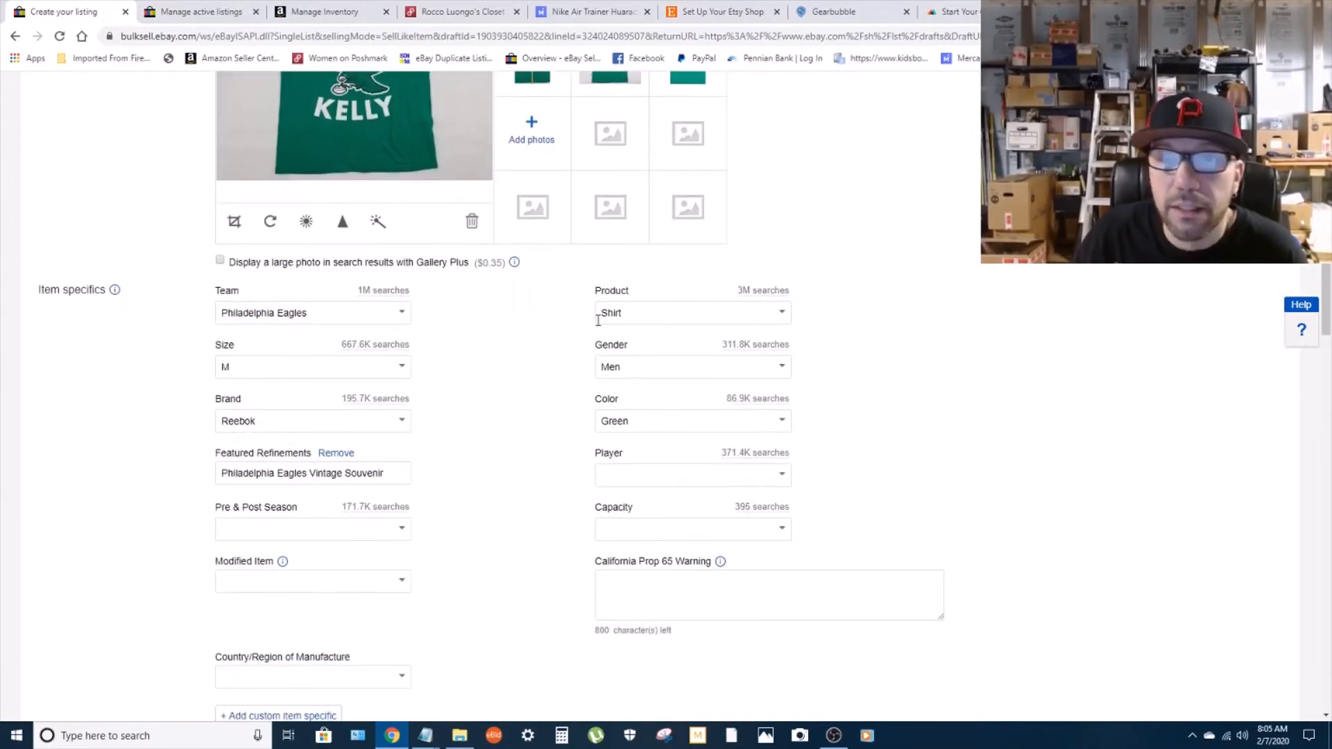
click(781, 367)
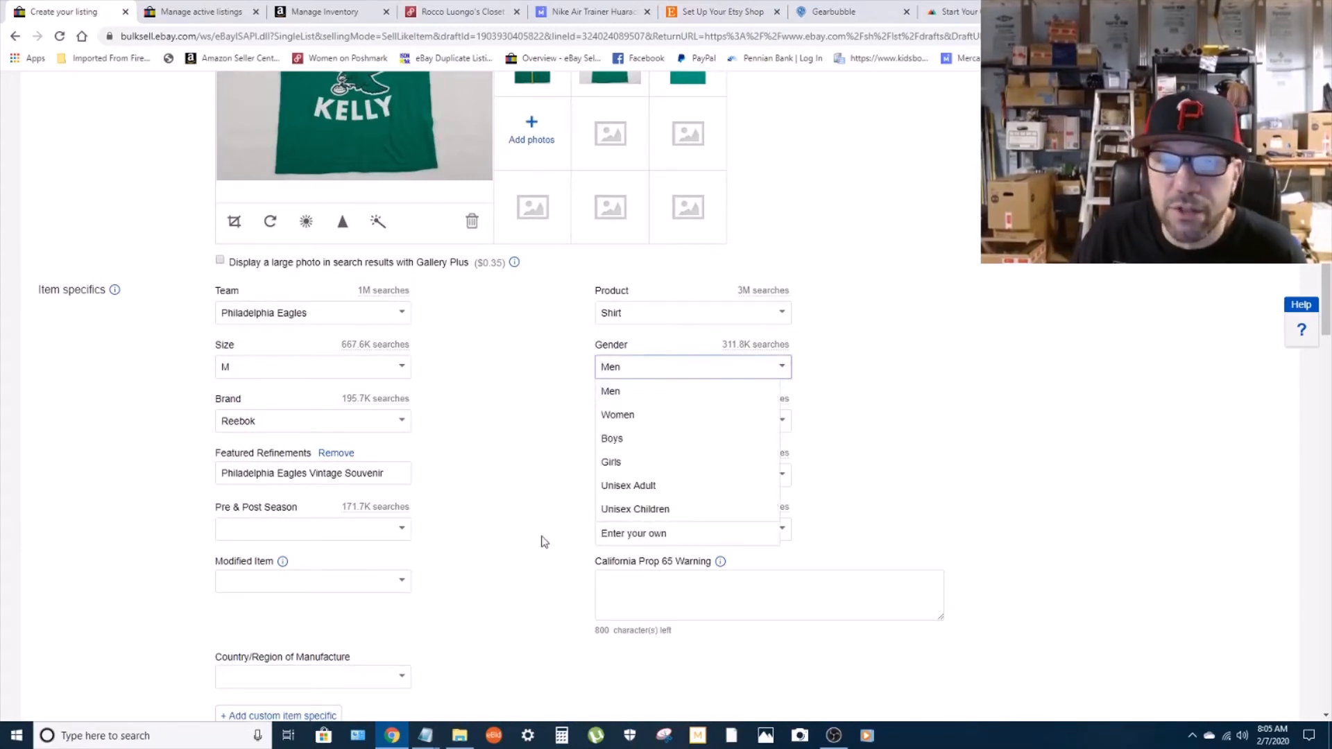
click(652, 439)
scroll(505, 439, down, 1)
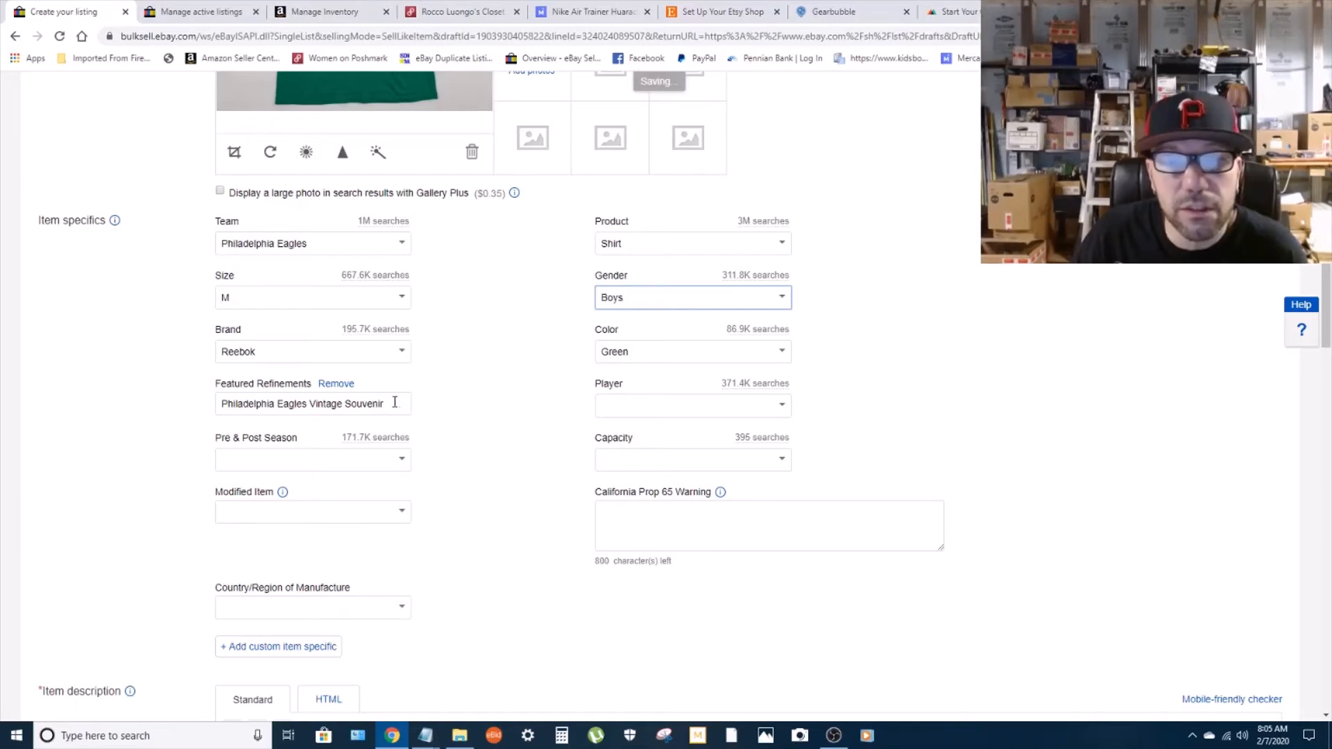
click(335, 384)
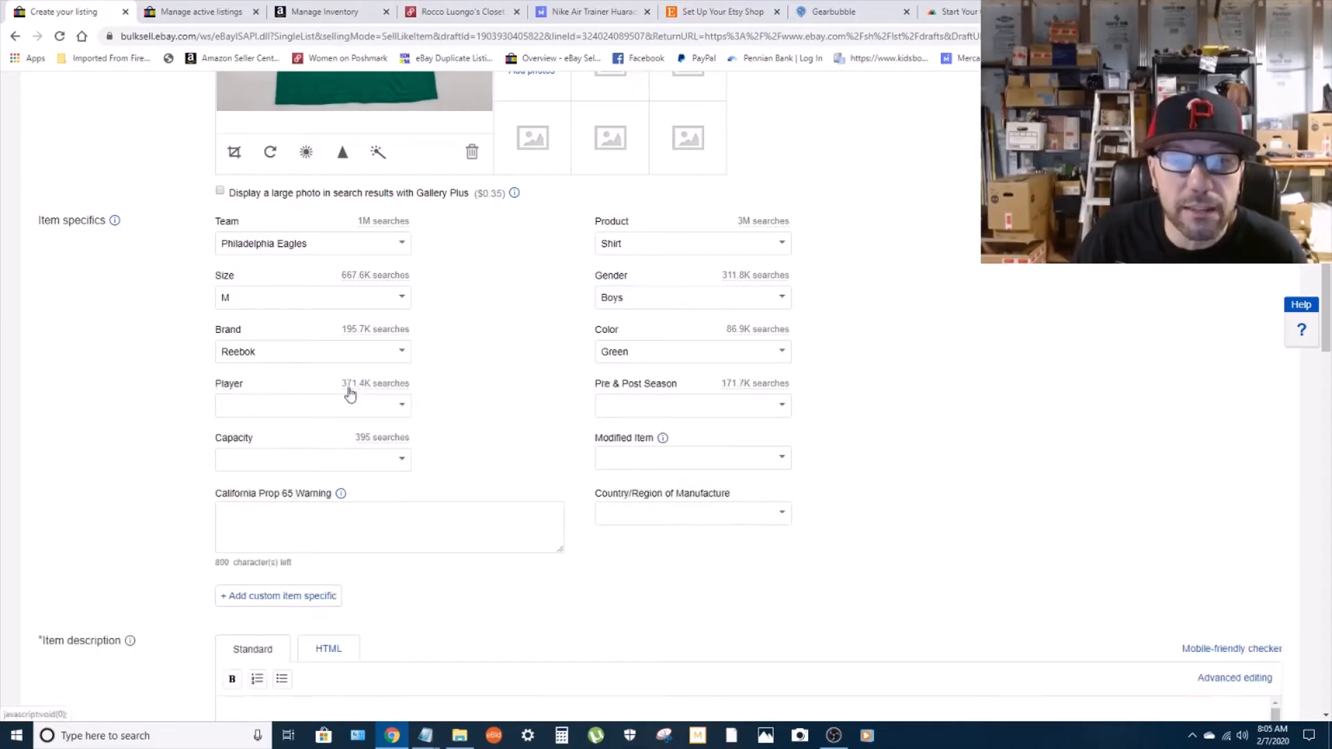
scroll(527, 431, down, 1)
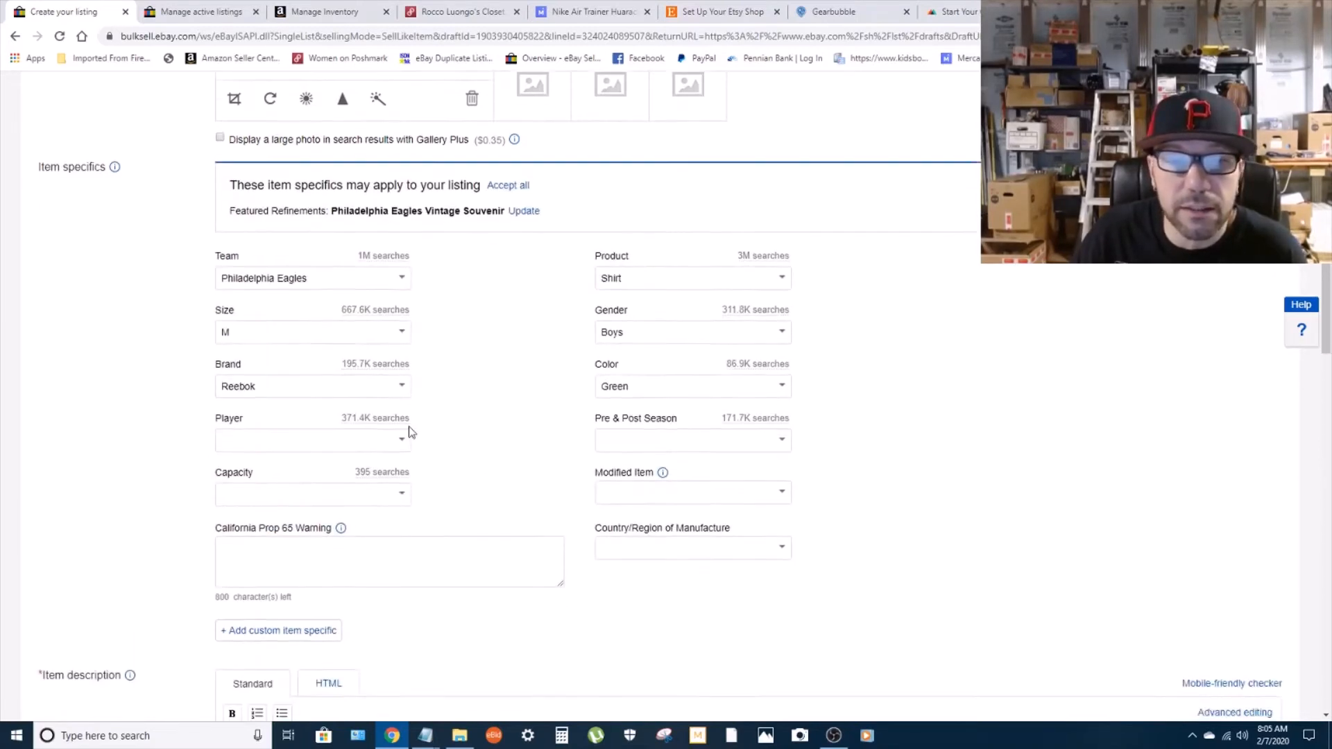
Check the neck tag photo for a brand and set the brand item specific to Unbranded.
click(395, 377)
drag(281, 366, 172, 368)
scroll(161, 444, up, 8)
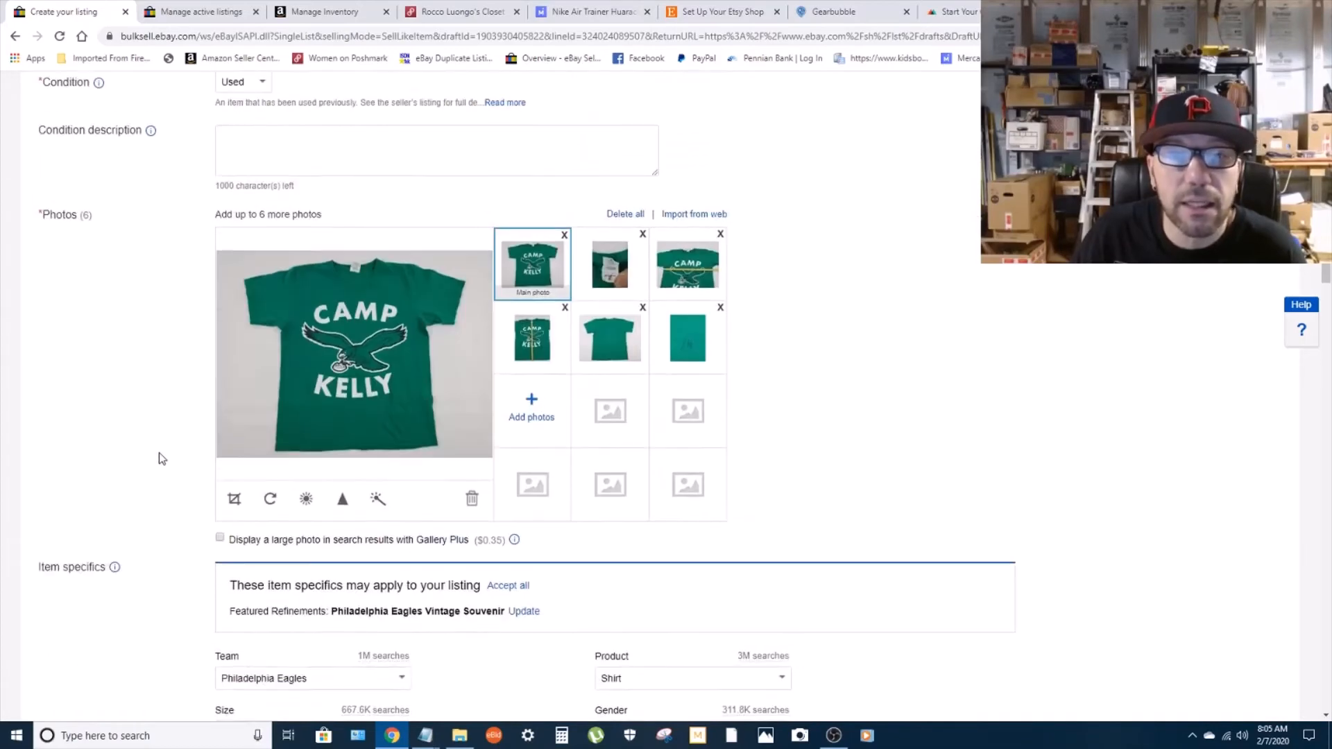
click(617, 413)
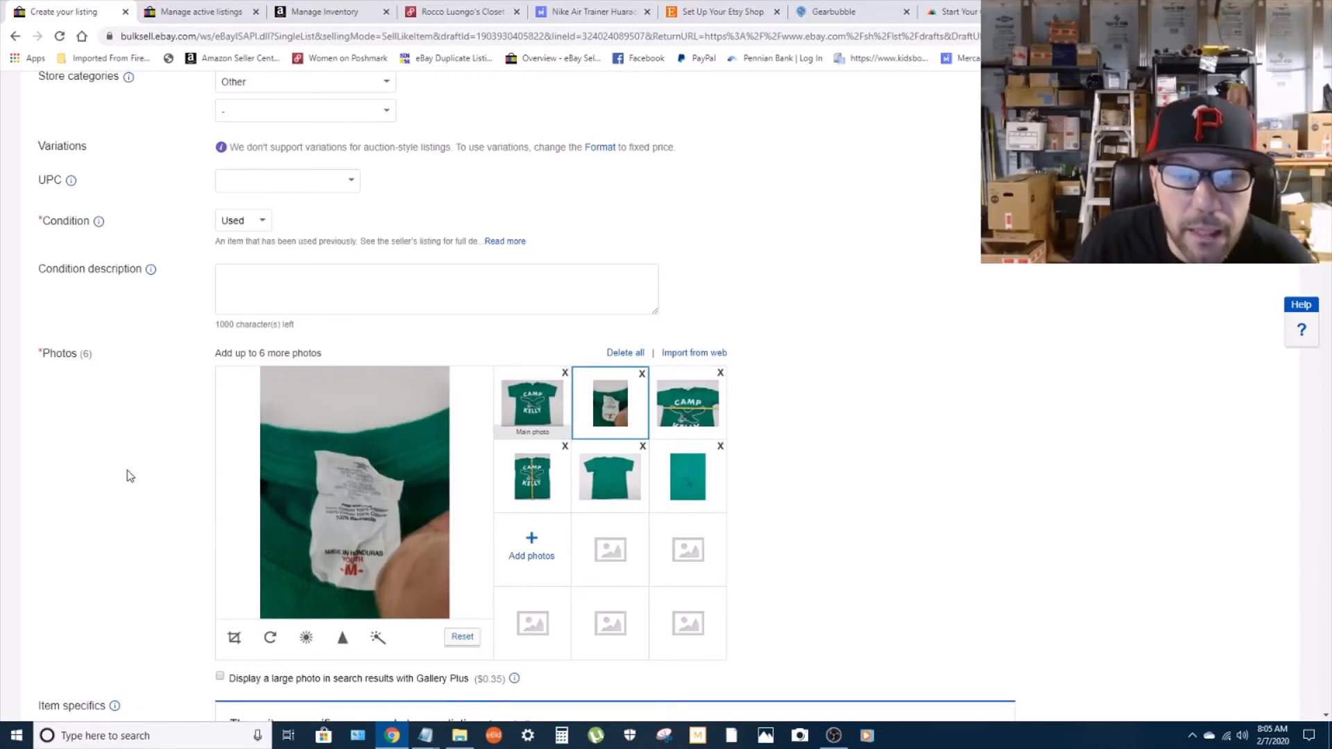
scroll(130, 475, down, 9)
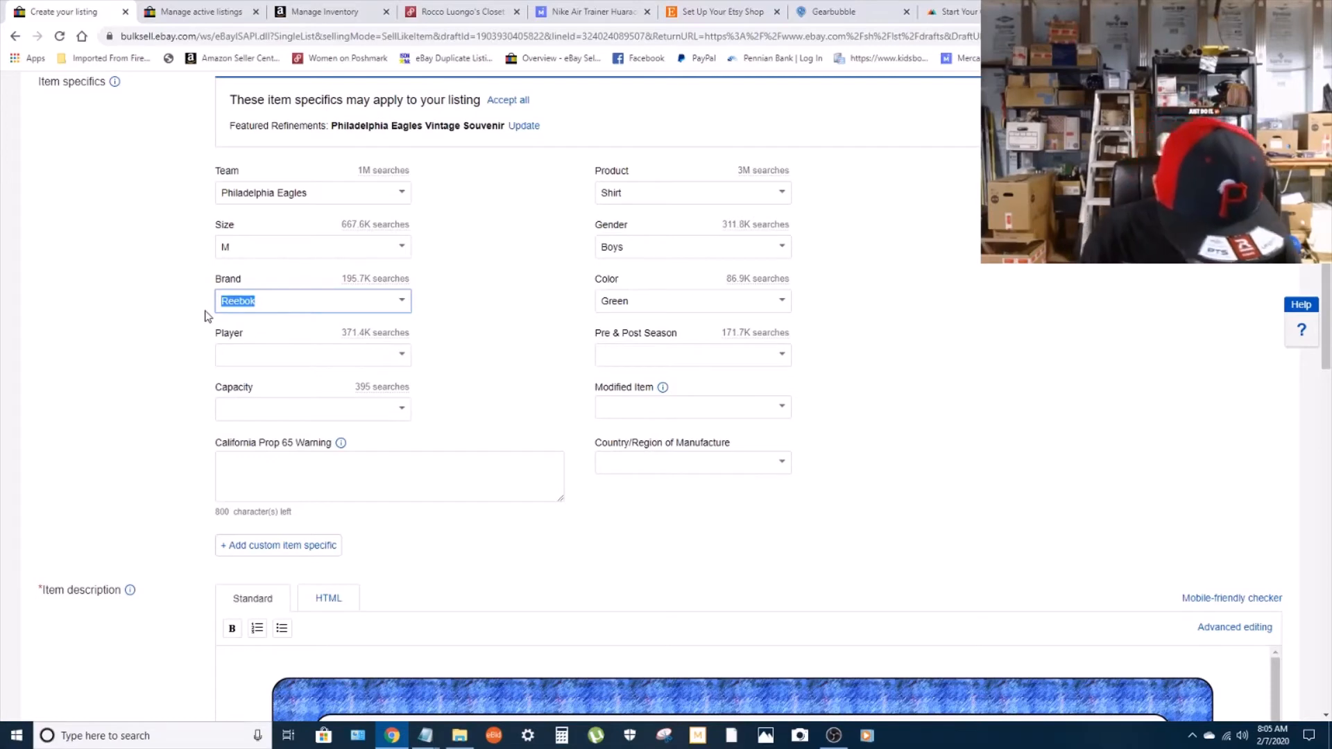
text(unbra)
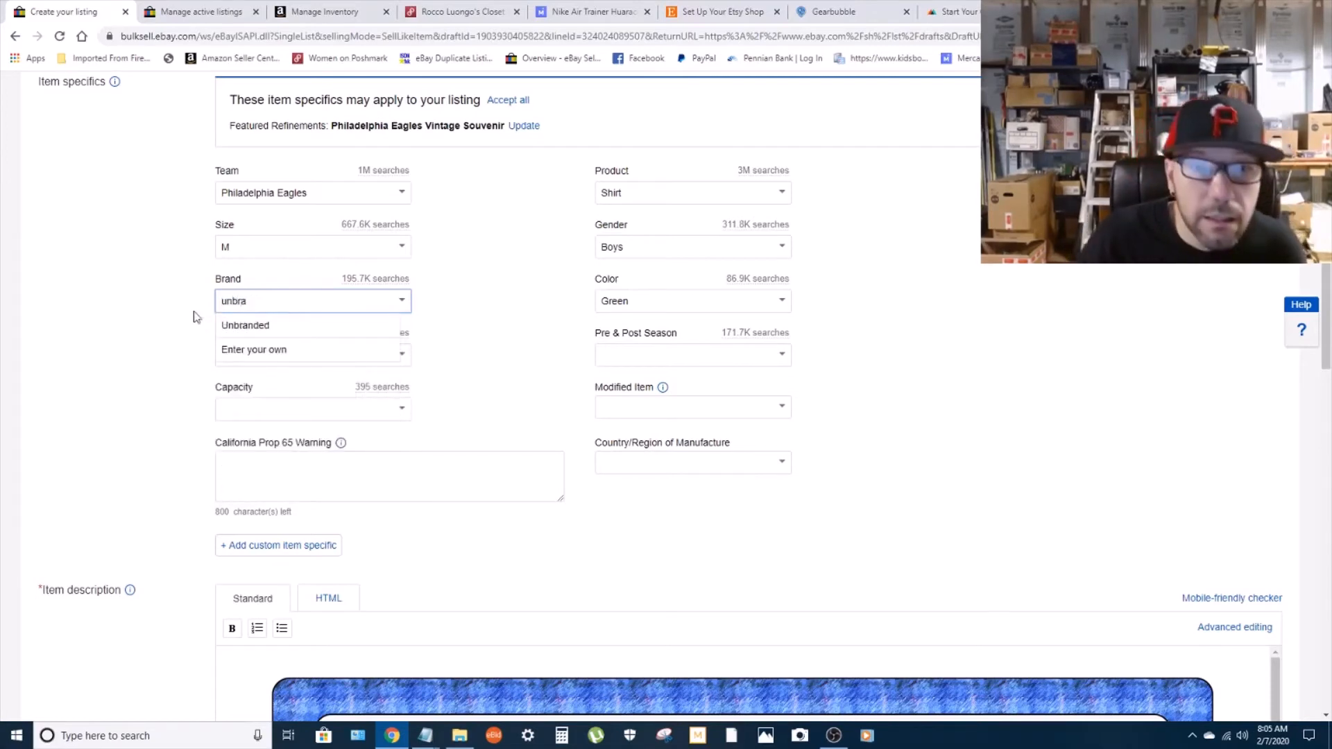
key(Down)
key(Return)
Change the listing's selling format to Fixed price.
scroll(177, 402, down, 8)
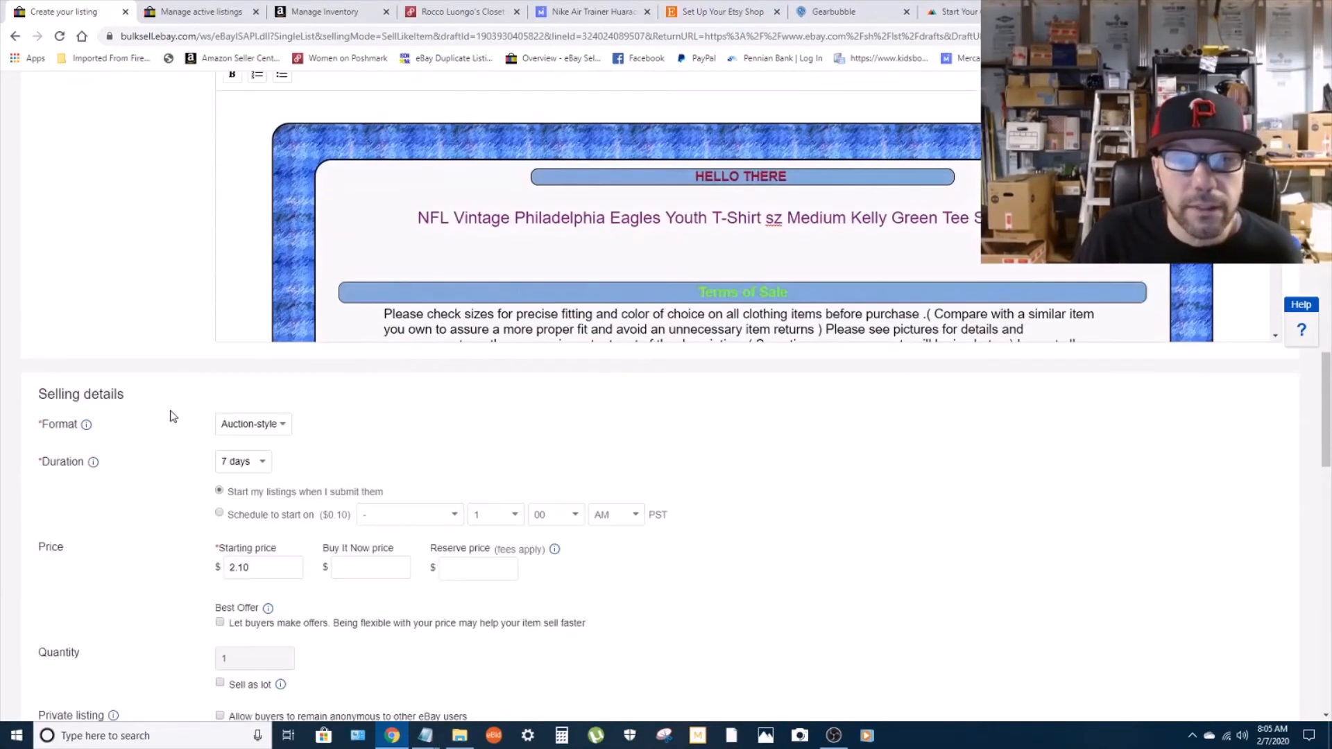
scroll(172, 416, down, 2)
click(282, 283)
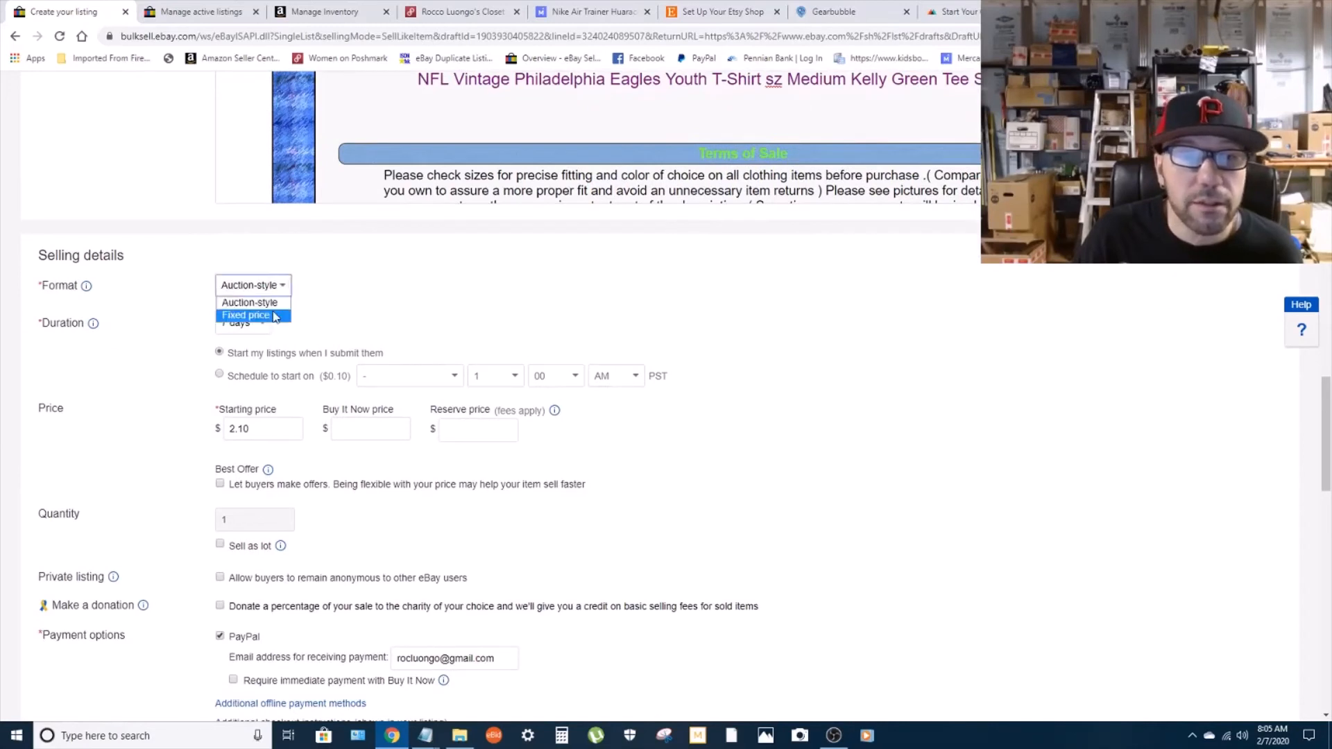
click(276, 317)
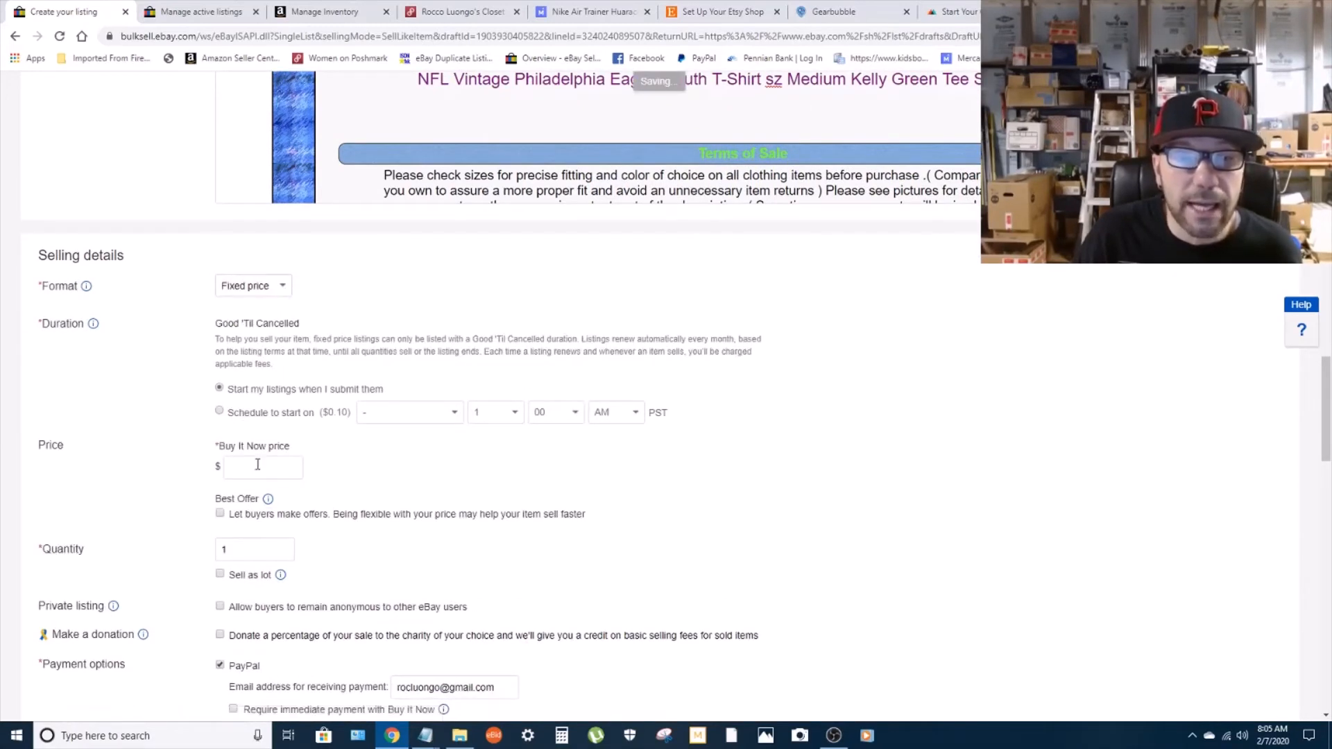
Set the Buy It Now price to 19.99 and let buyers make offers.
click(257, 465)
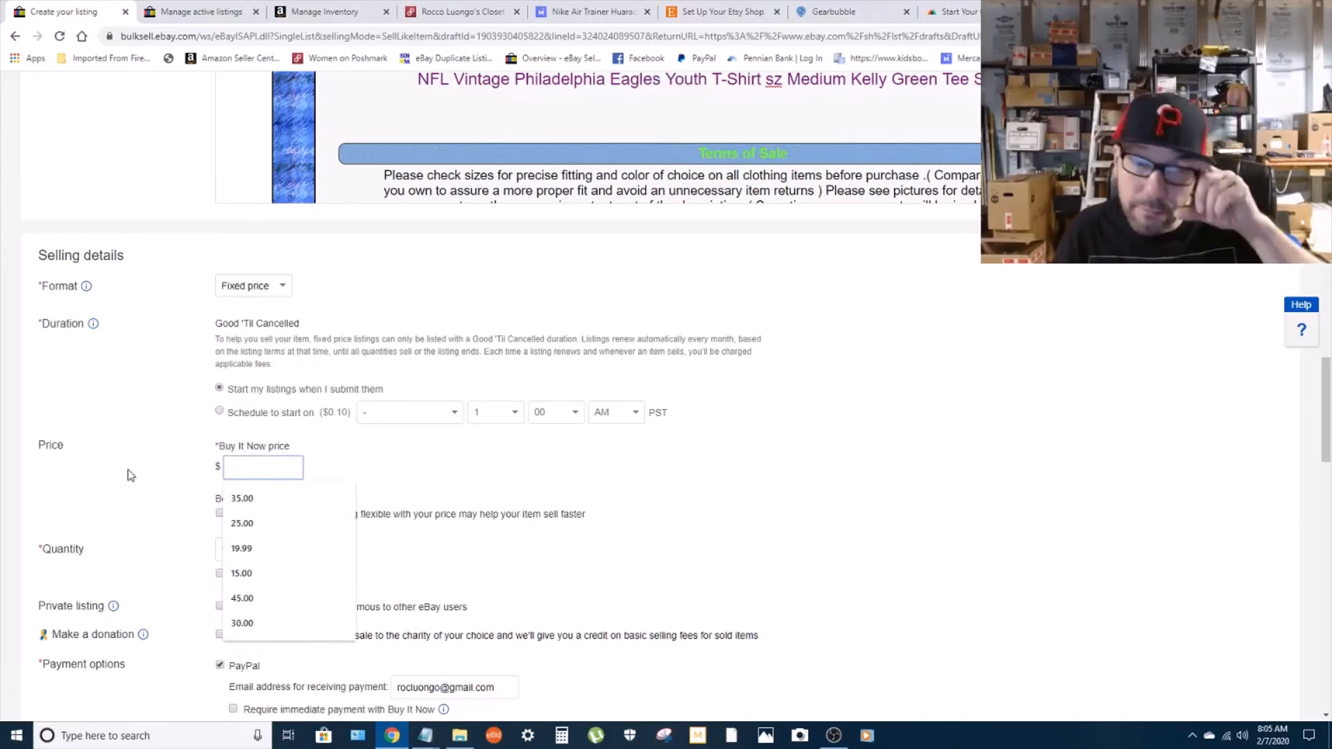
scroll(184, 402, down, 1)
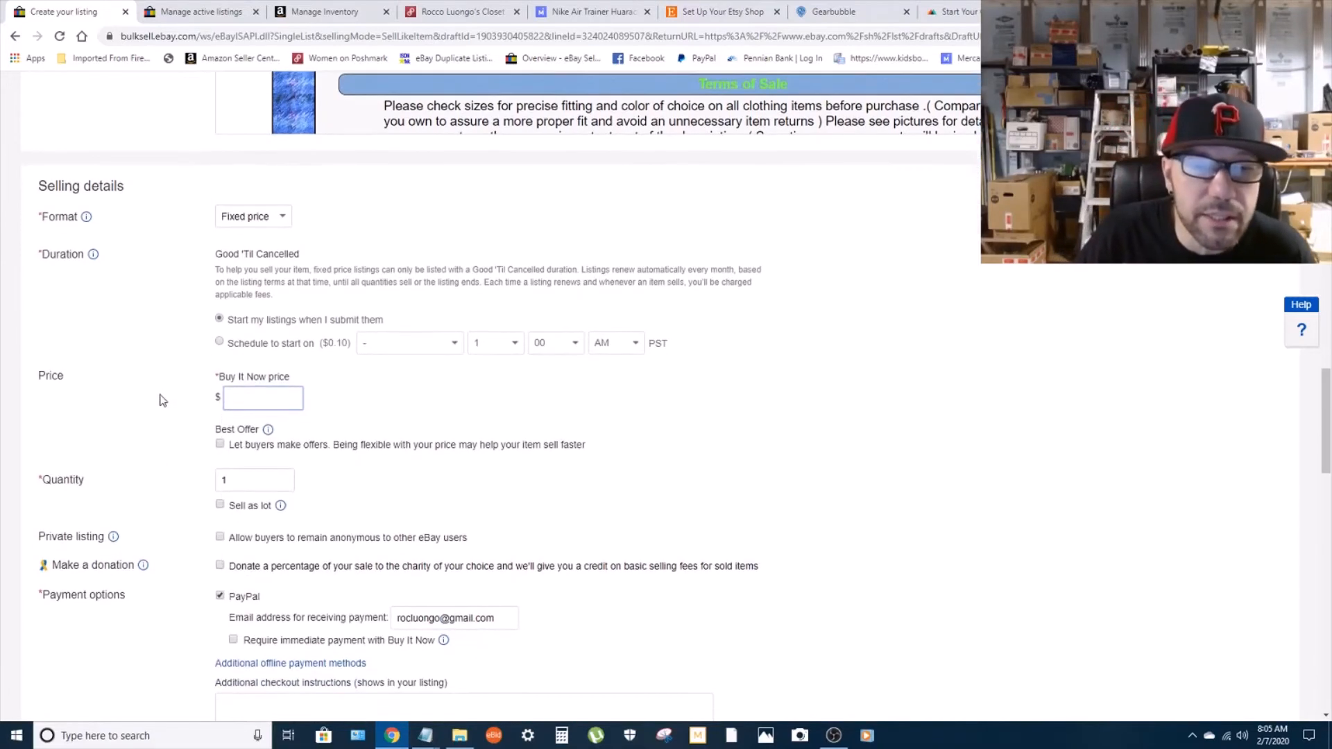
click(232, 401)
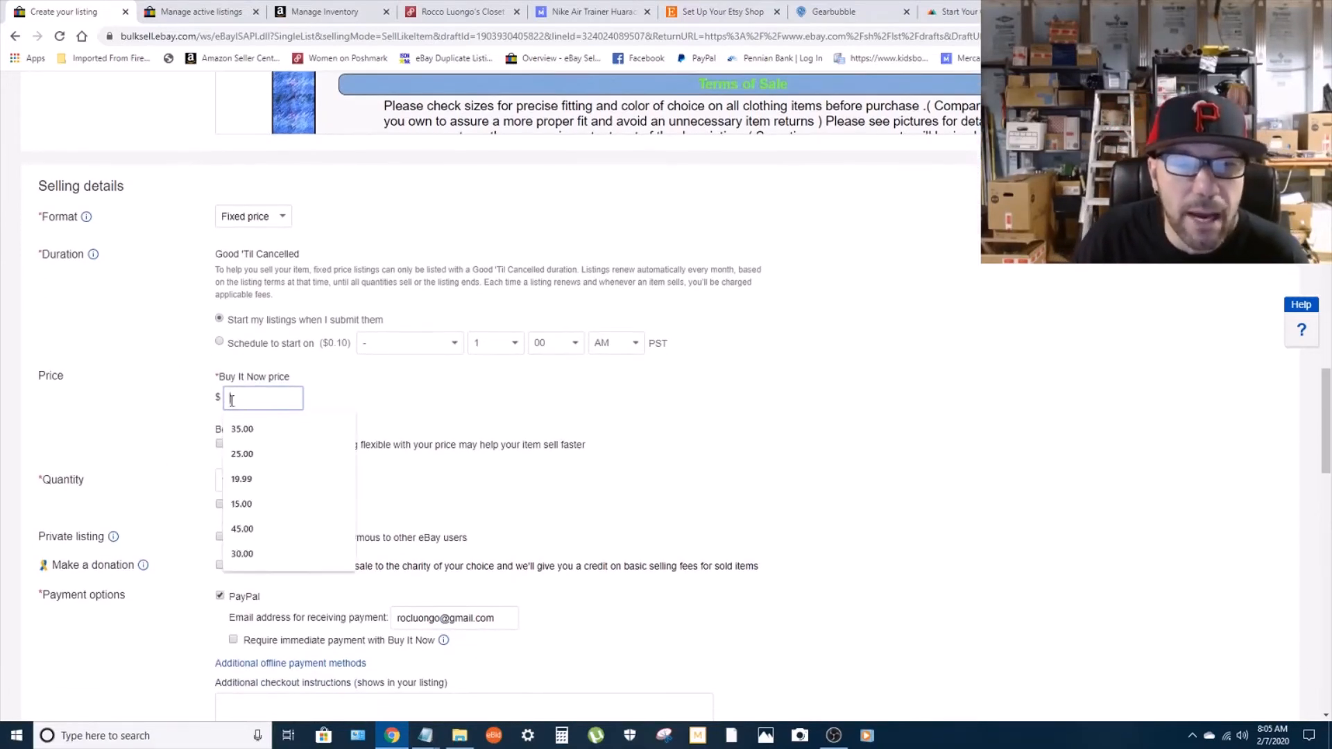
click(254, 482)
scroll(182, 507, down, 1)
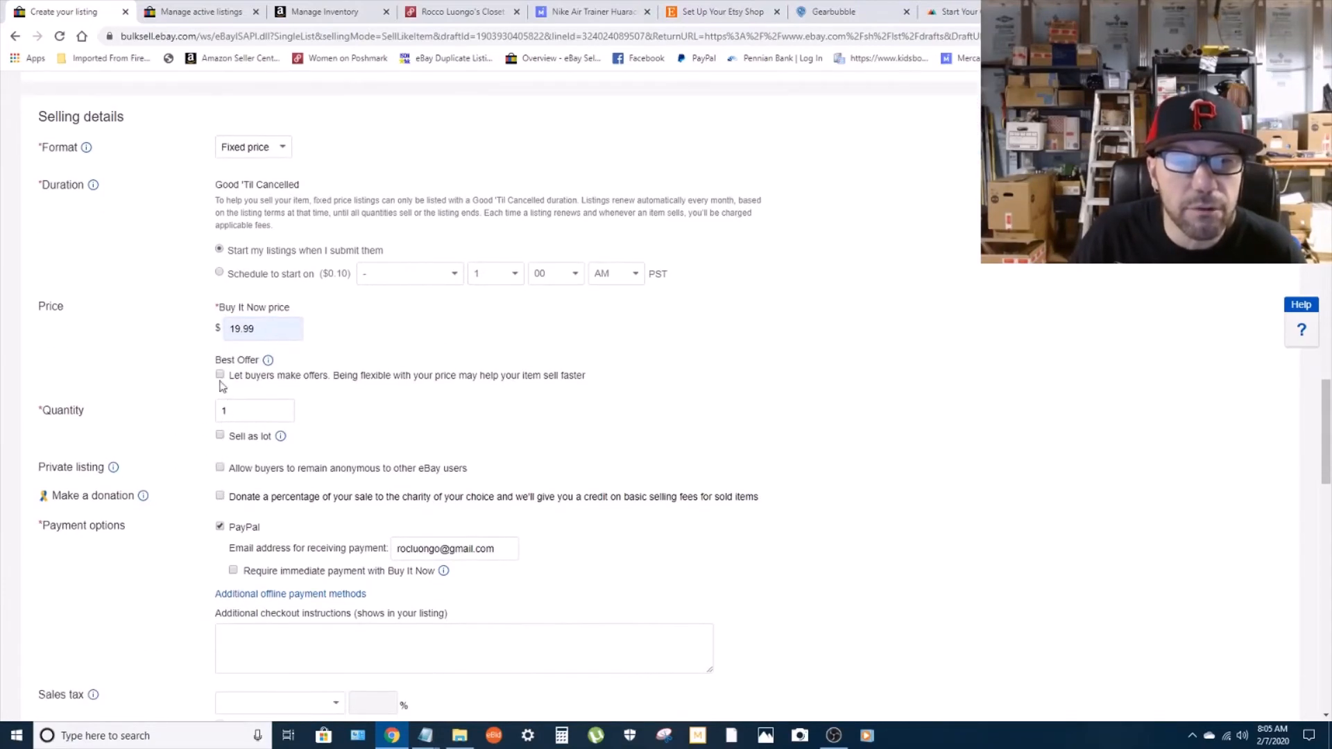
click(220, 376)
Copy the saved text from the Additional checkout instructions note in Notepad into the listing's additional checkout instructions.
scroll(170, 470, down, 4)
click(296, 386)
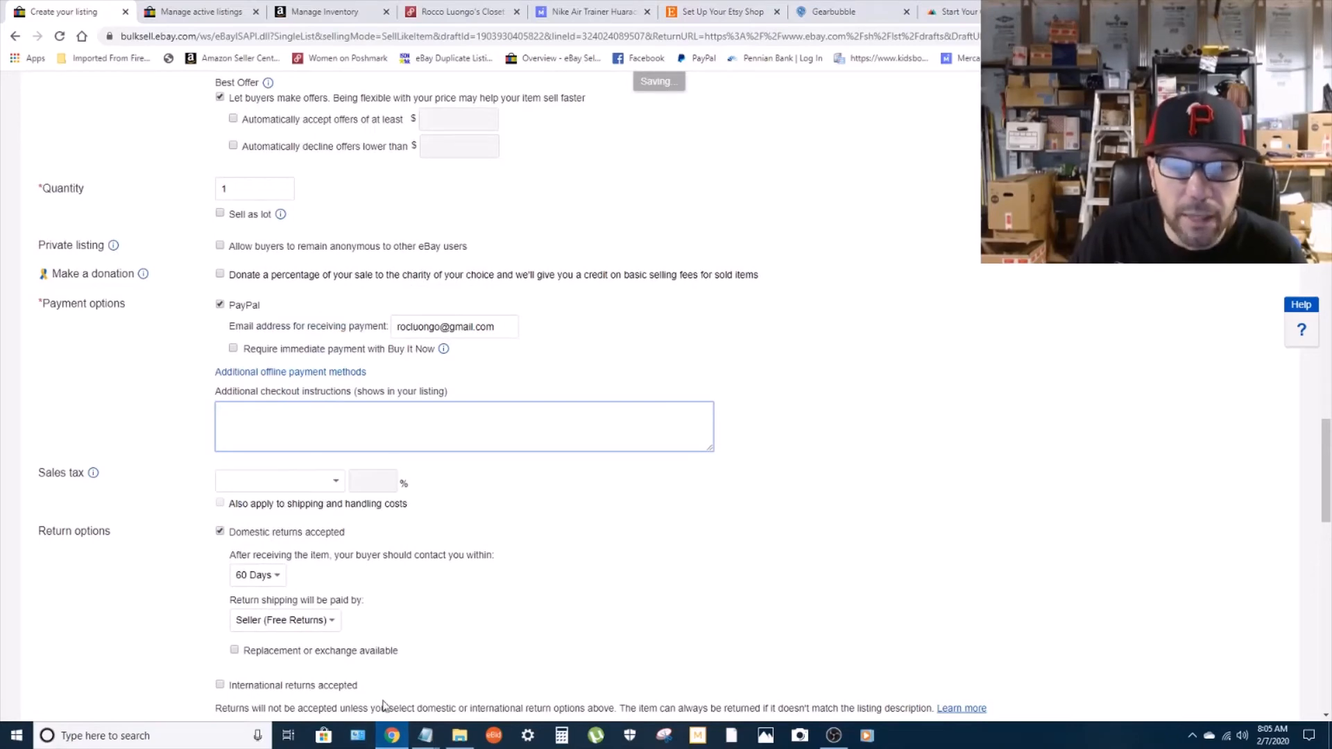
click(425, 735)
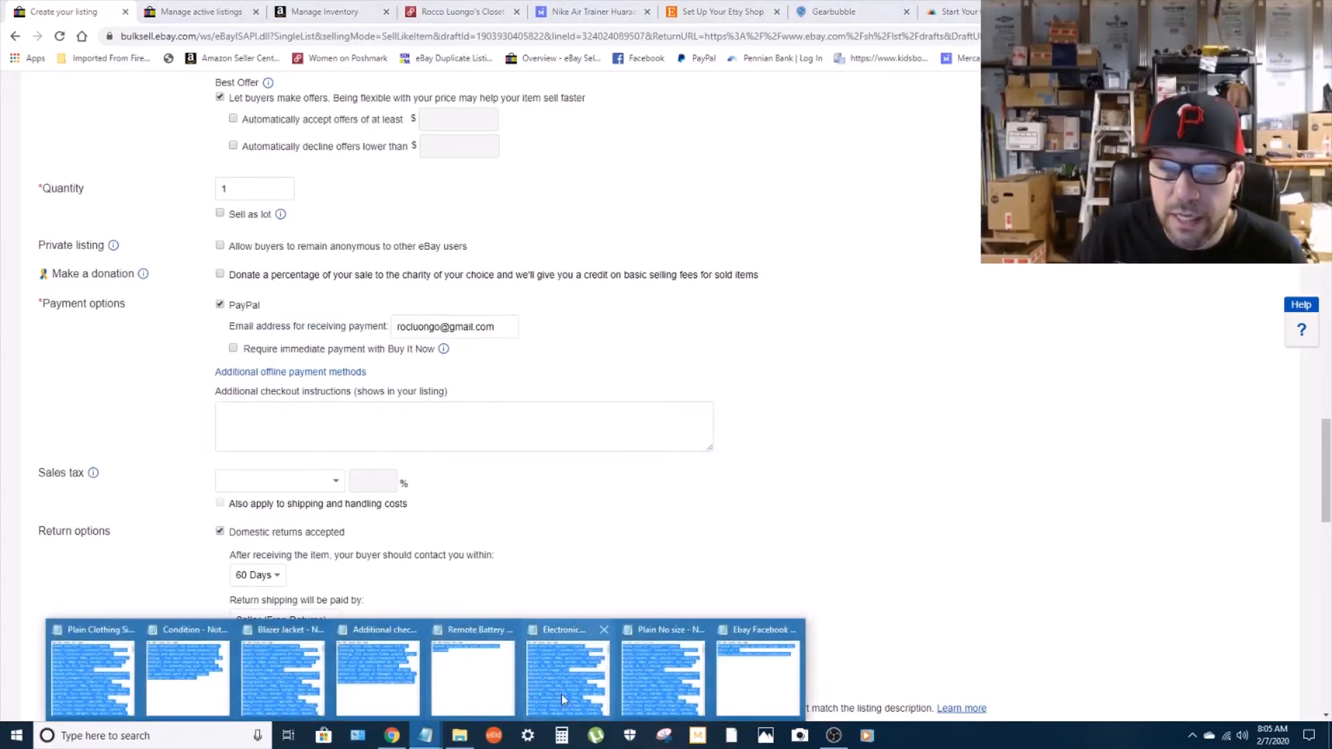
click(364, 658)
right_click(400, 434)
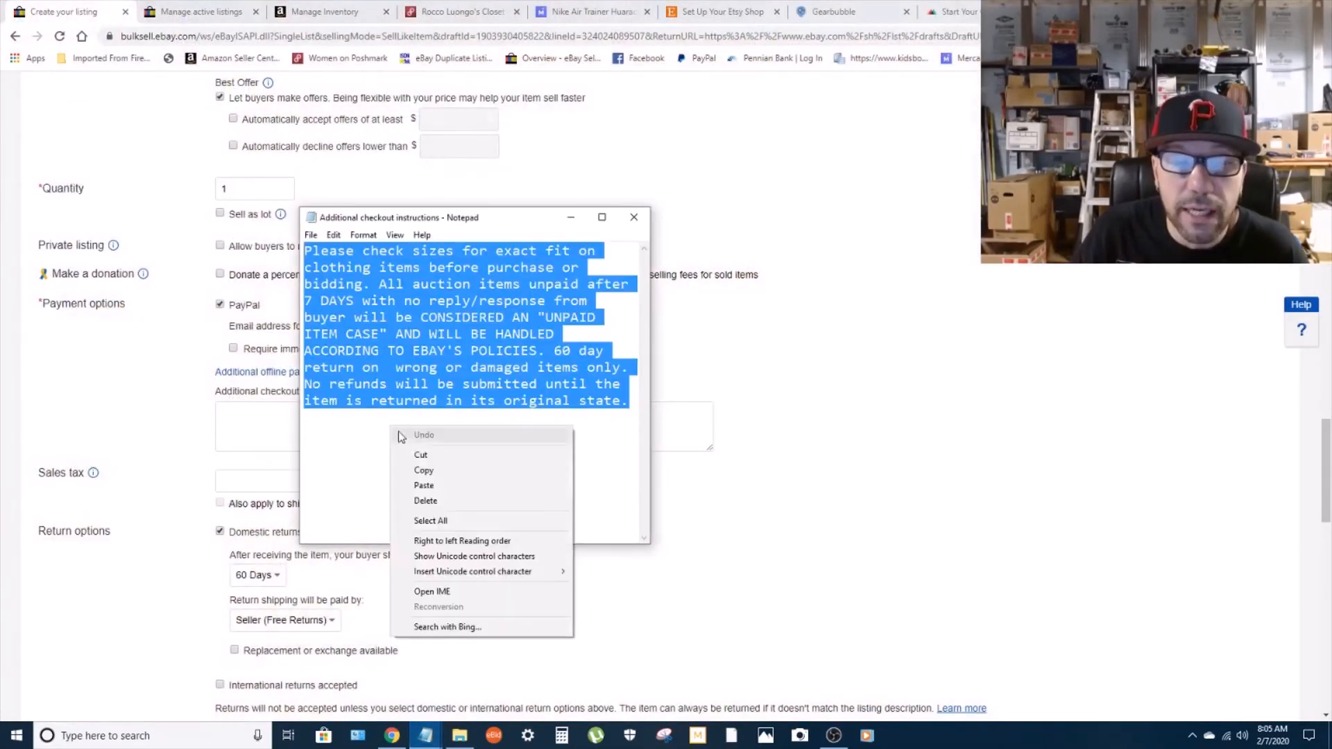
click(425, 470)
click(257, 421)
right_click(254, 429)
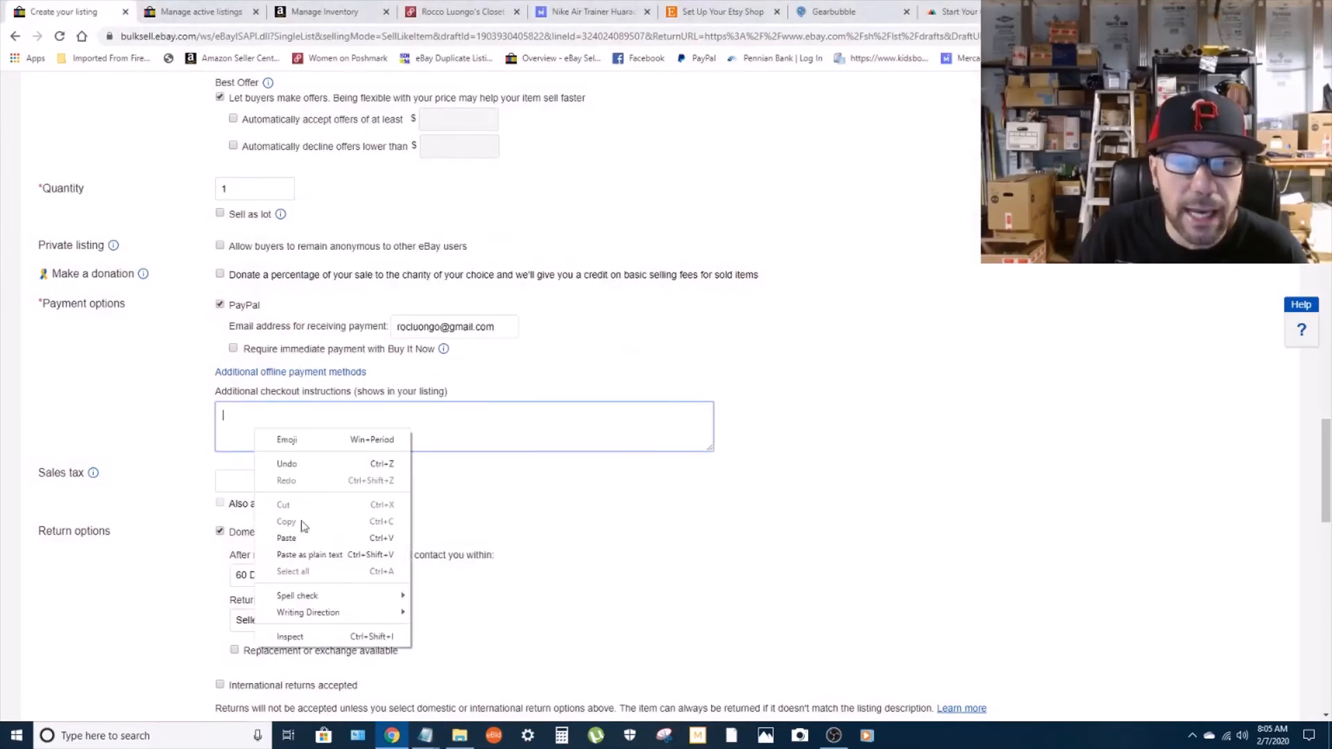
click(286, 539)
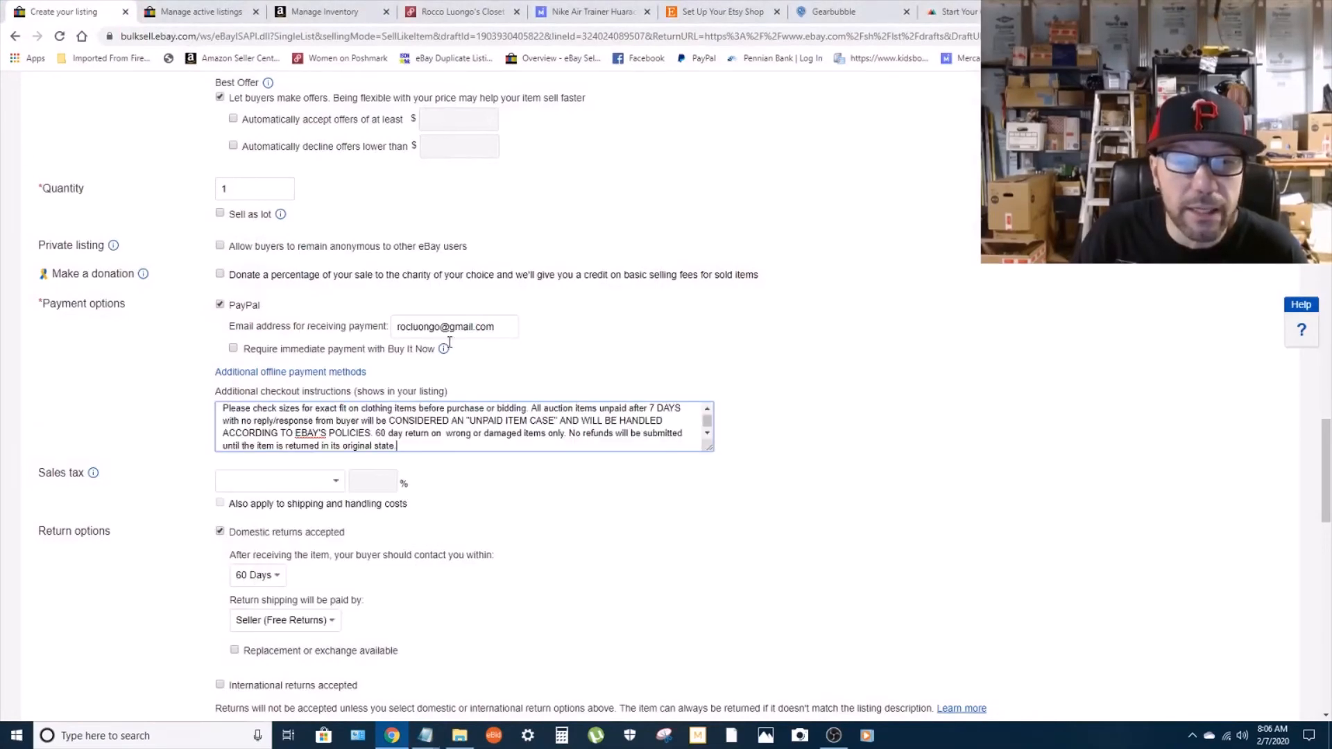
Offer free domestic shipping and add calculated international shipping to Worldwide with eBay International Standard Delivery.
scroll(135, 443, down, 2)
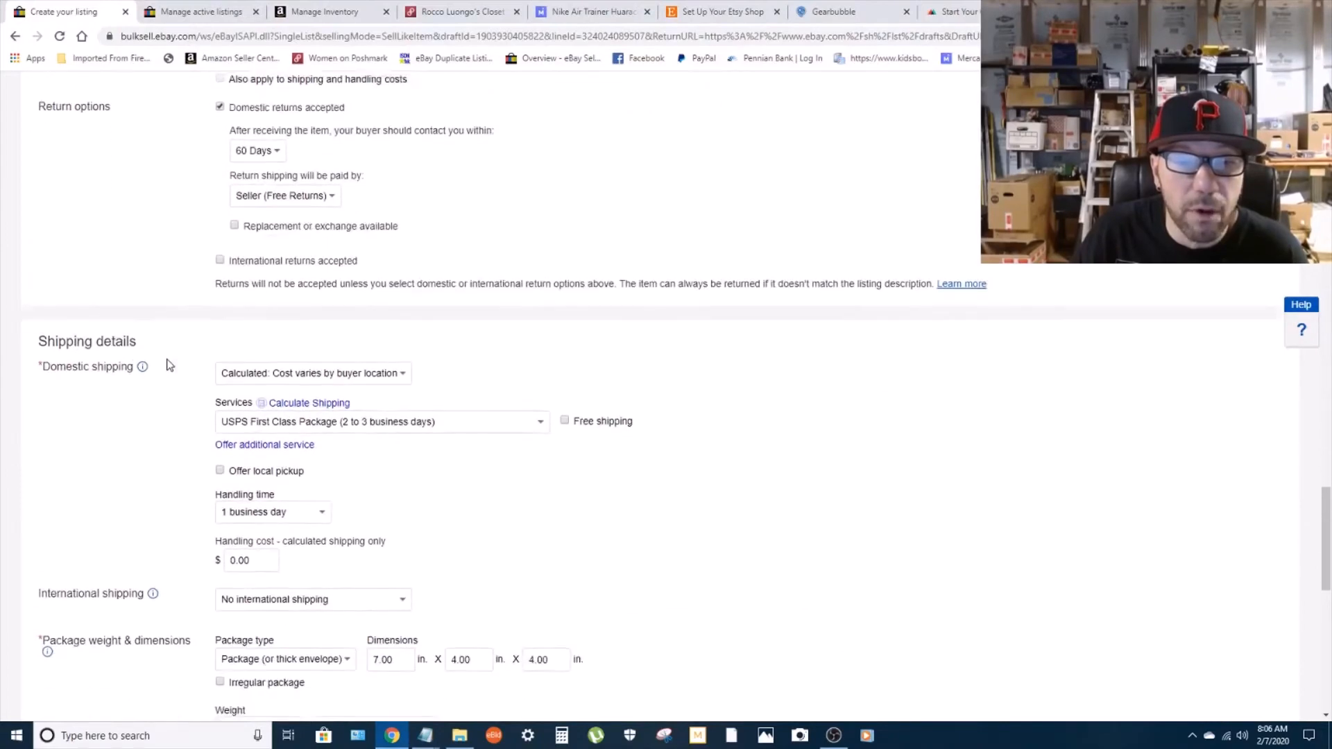
click(564, 363)
scroll(173, 409, down, 3)
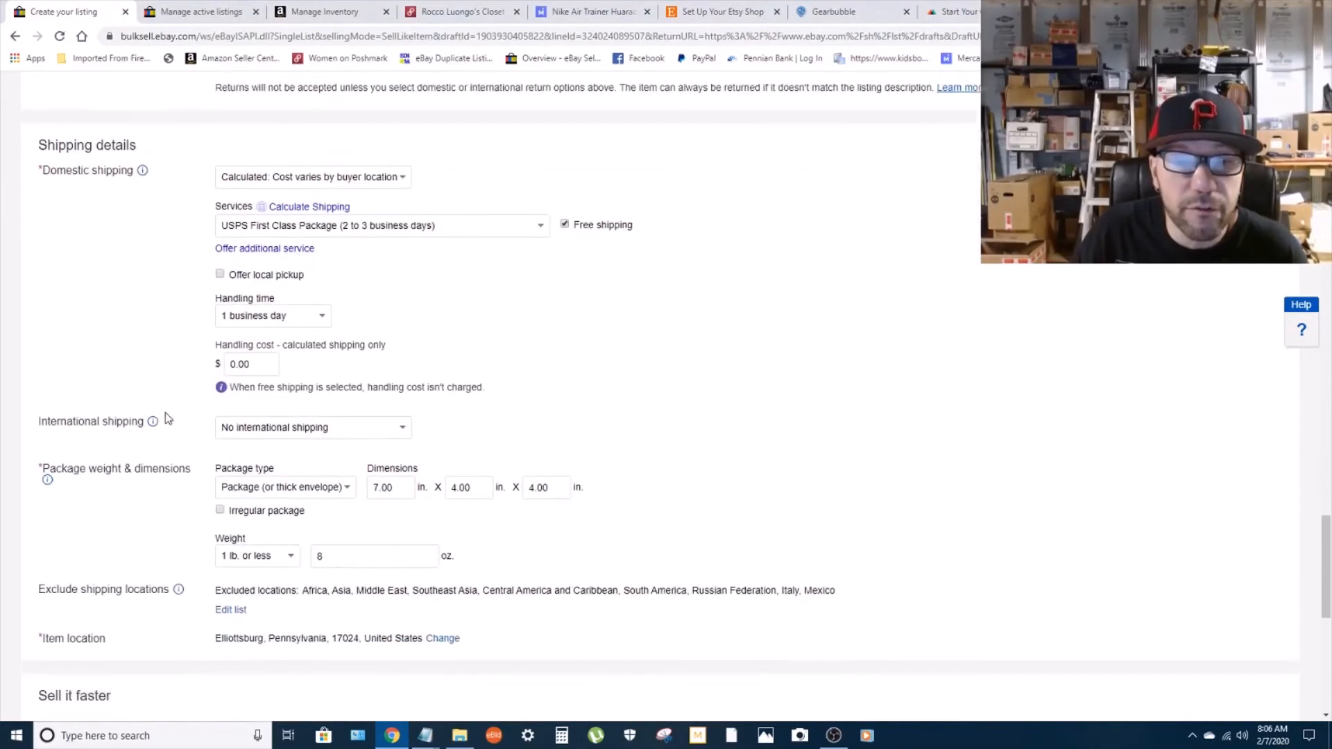
click(366, 364)
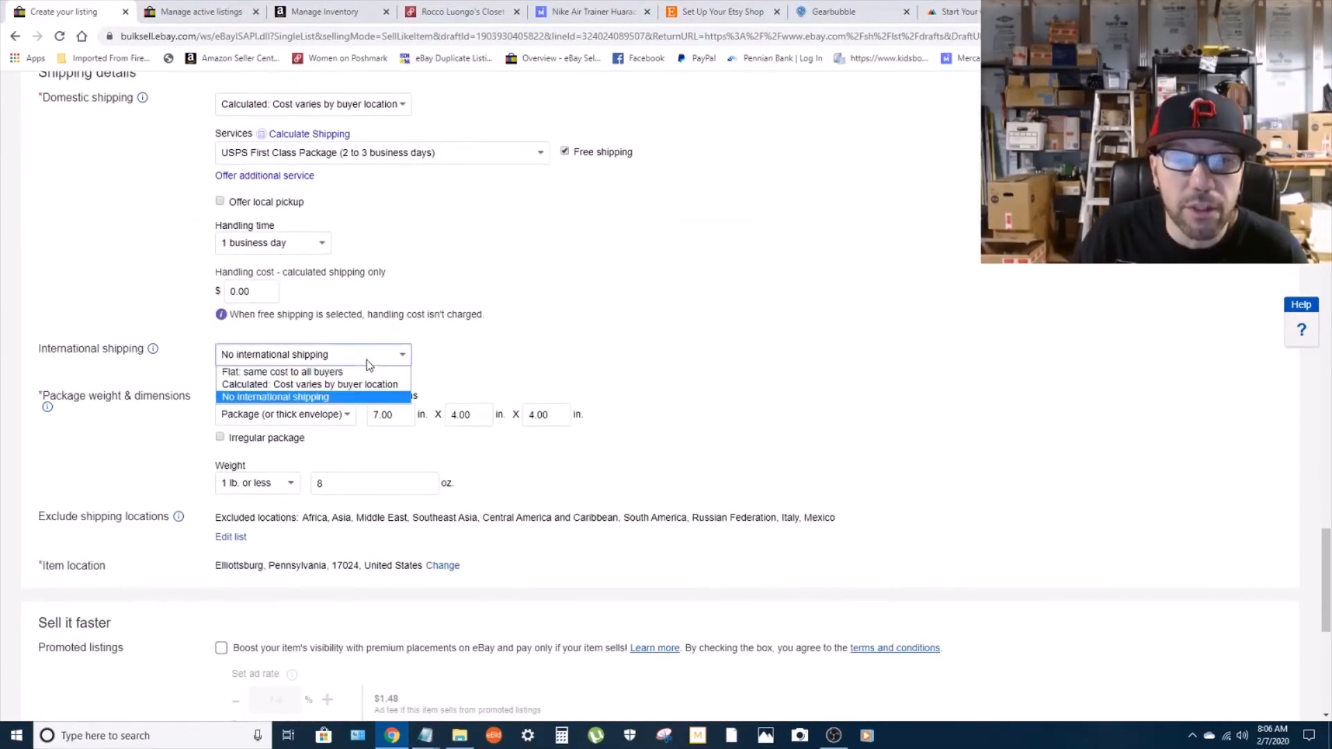
click(325, 384)
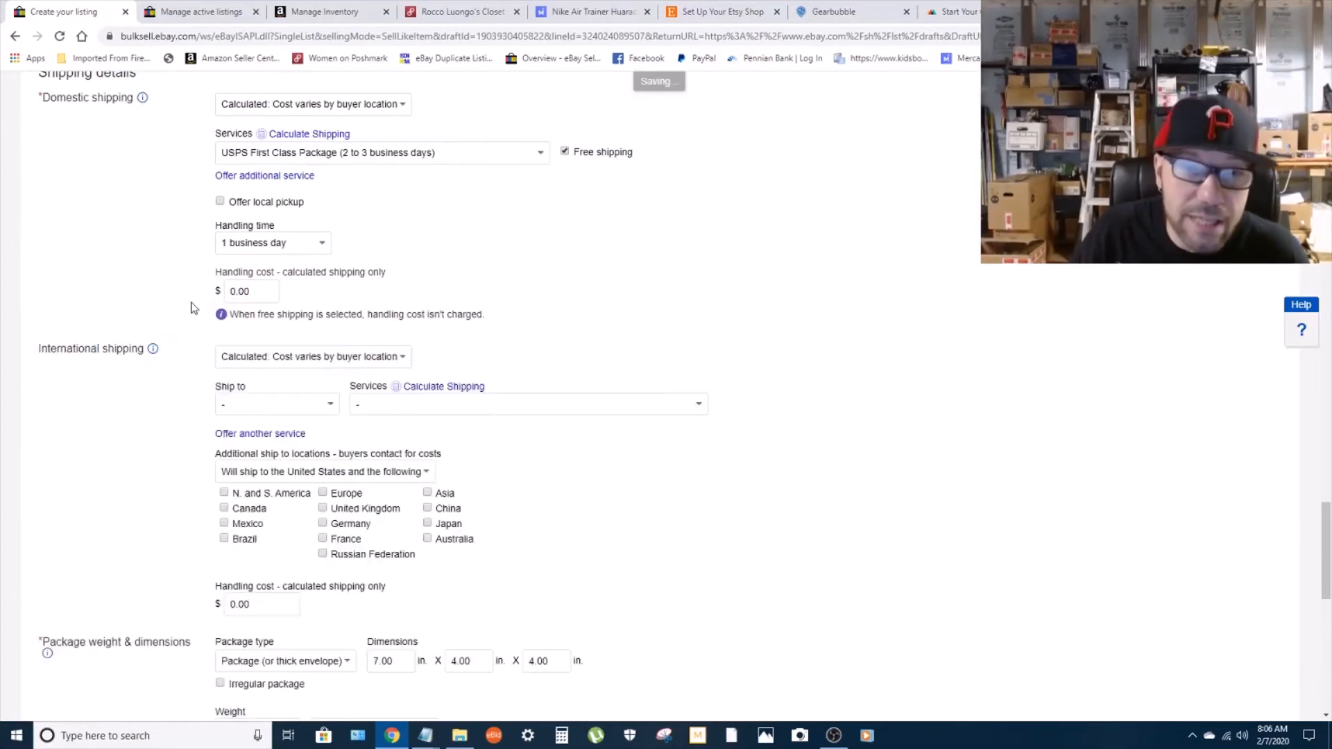
click(288, 407)
click(288, 434)
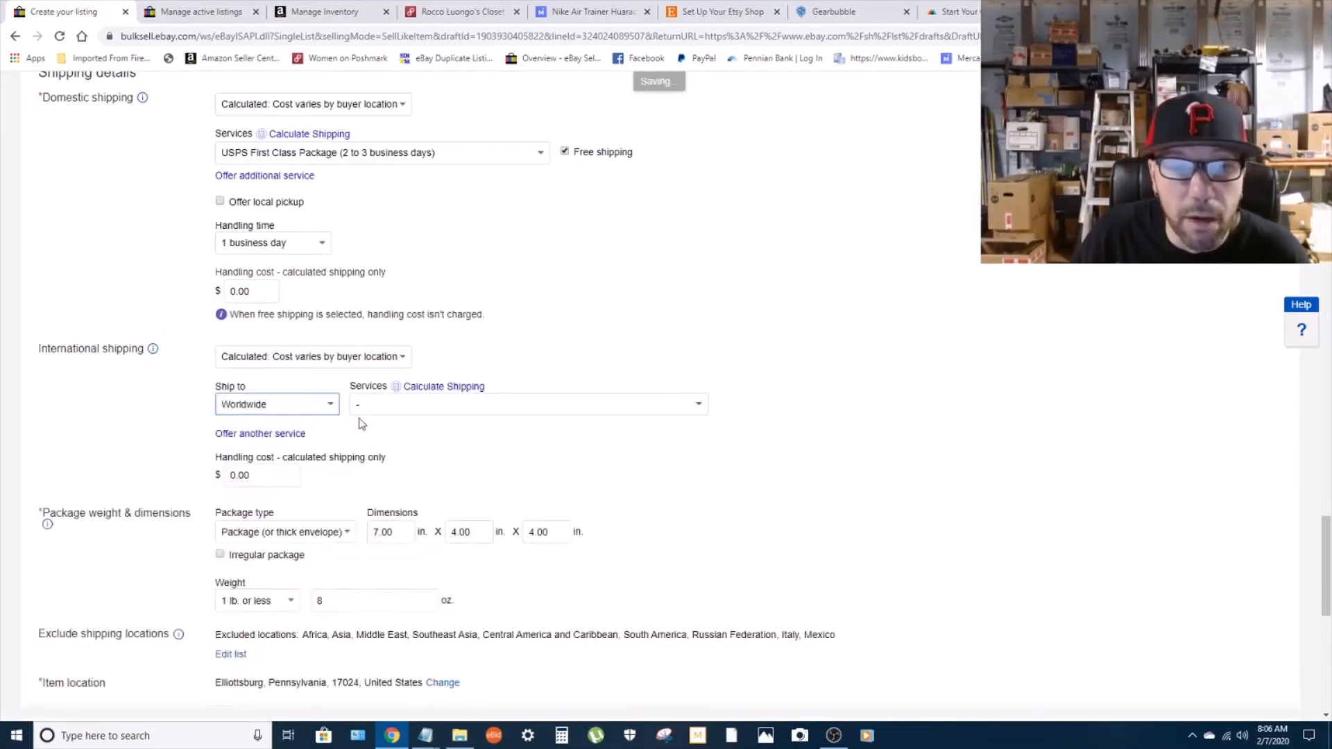
click(388, 406)
click(430, 435)
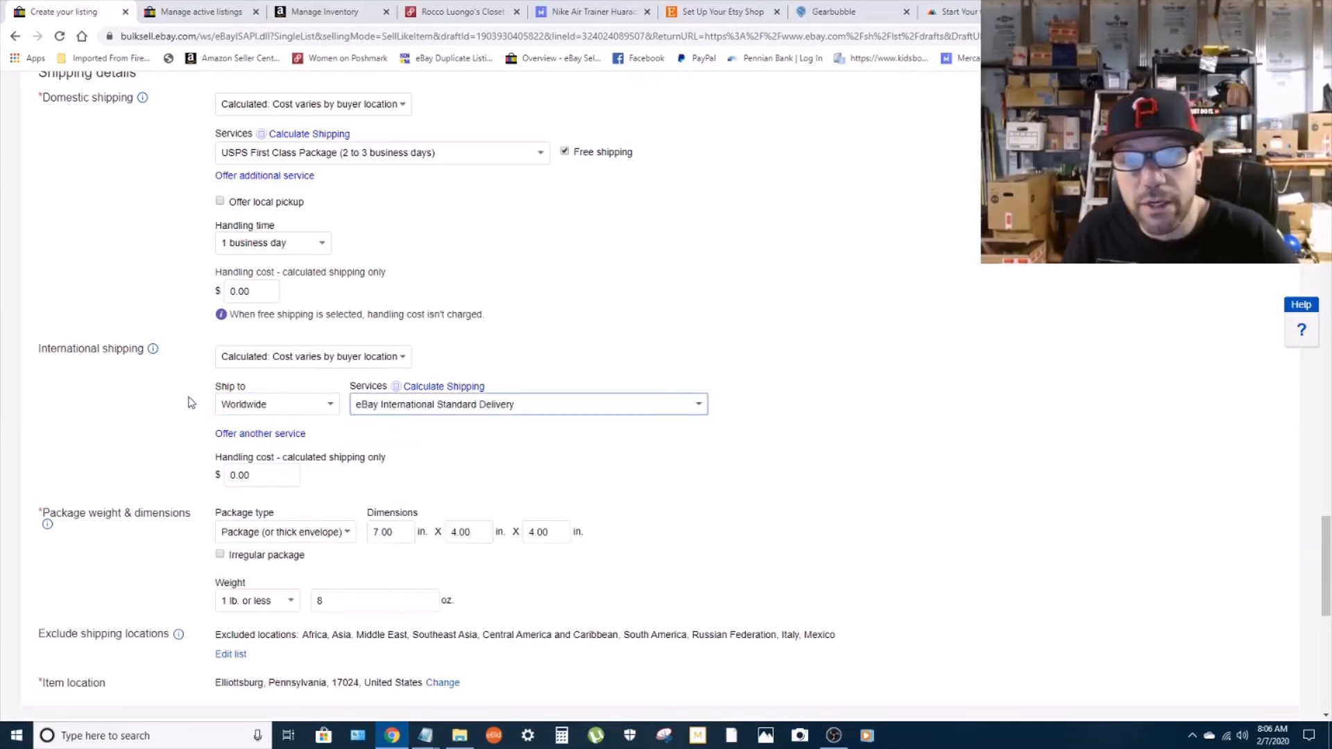
Review the available international shipping services and the package weight and dimensions section.
scroll(262, 476, down, 2)
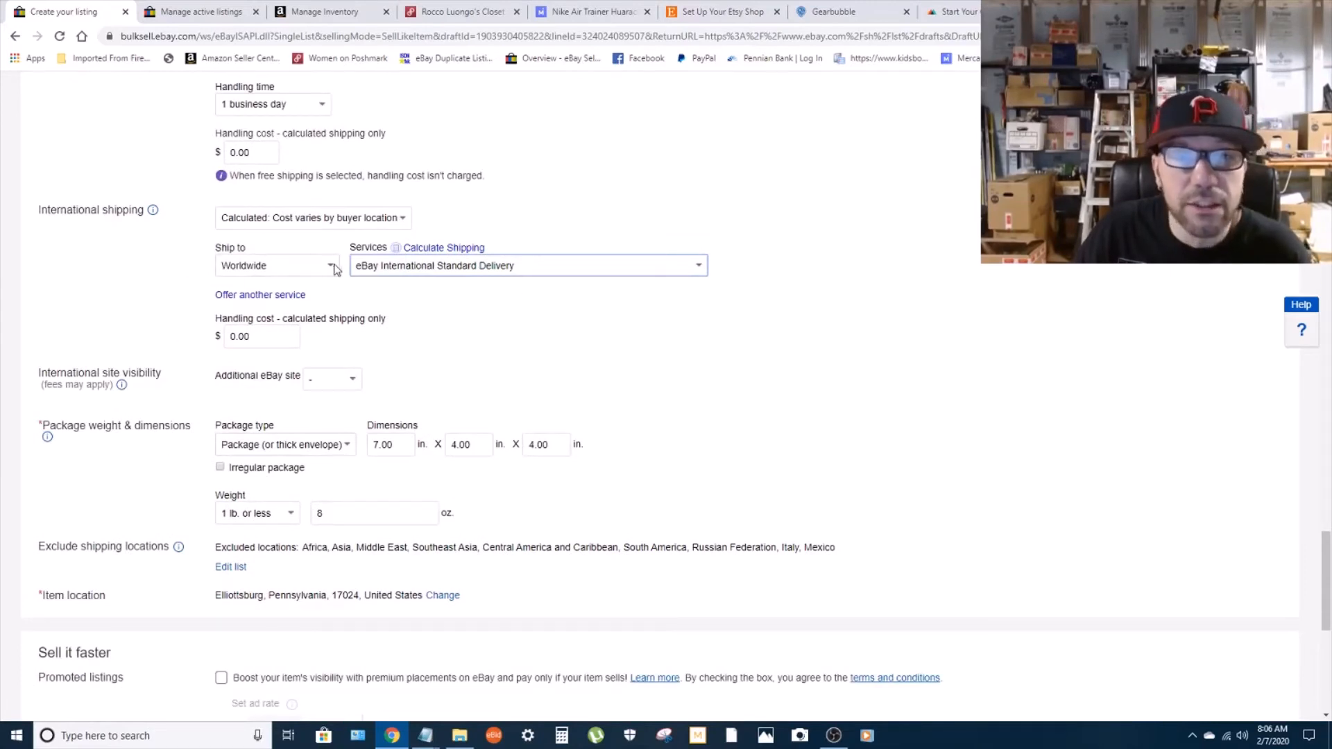
click(617, 266)
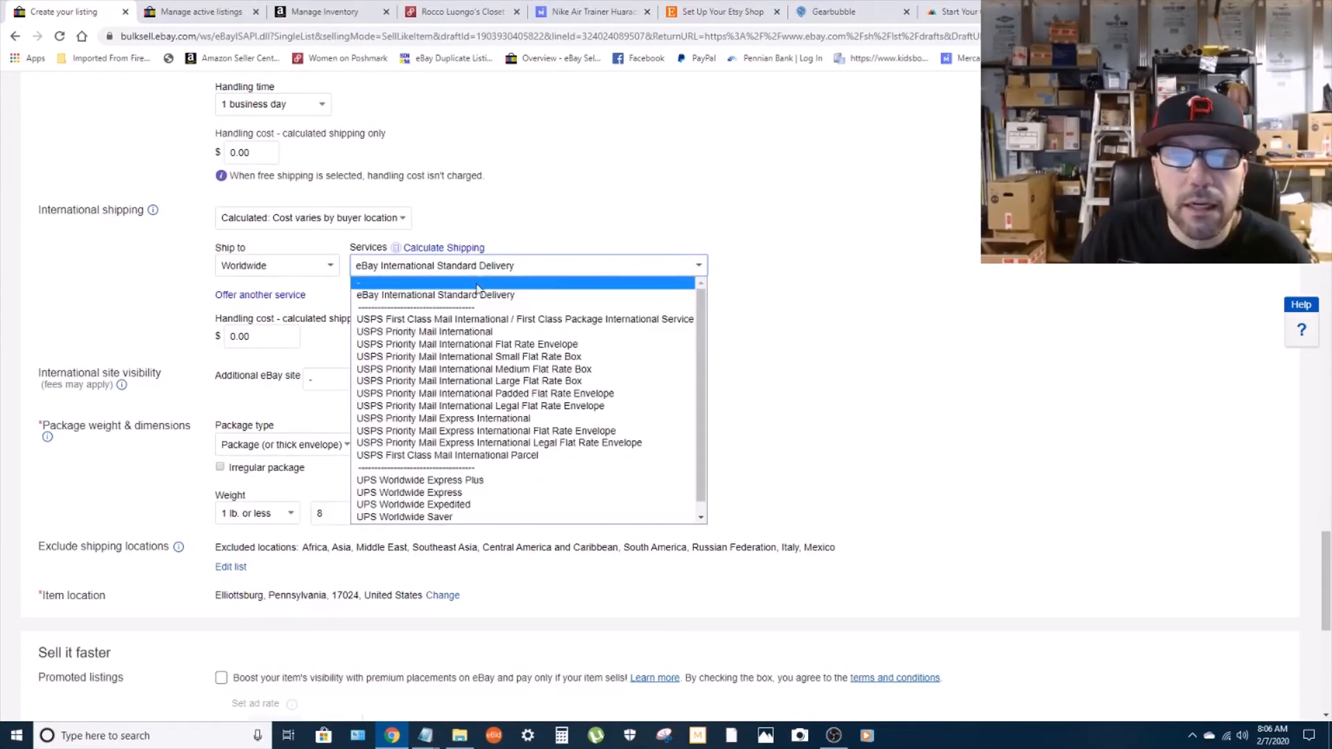
click(501, 295)
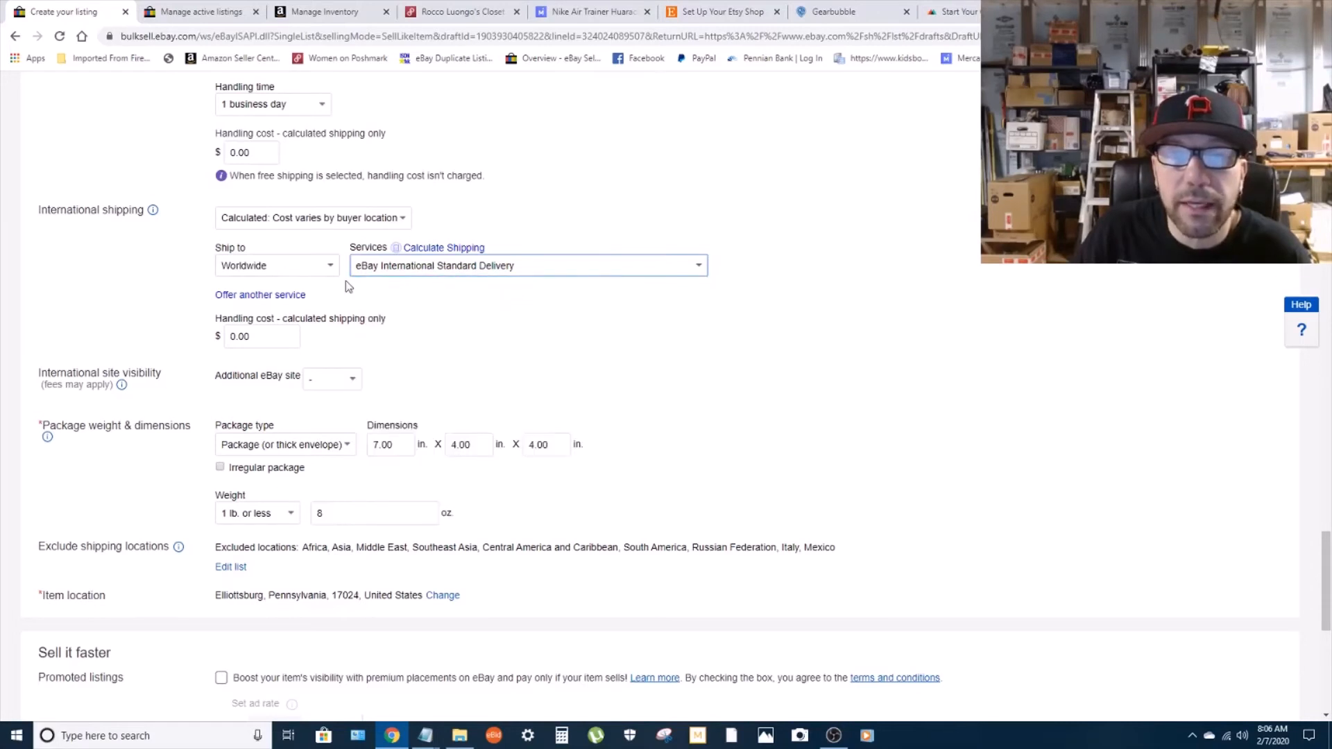
click(594, 272)
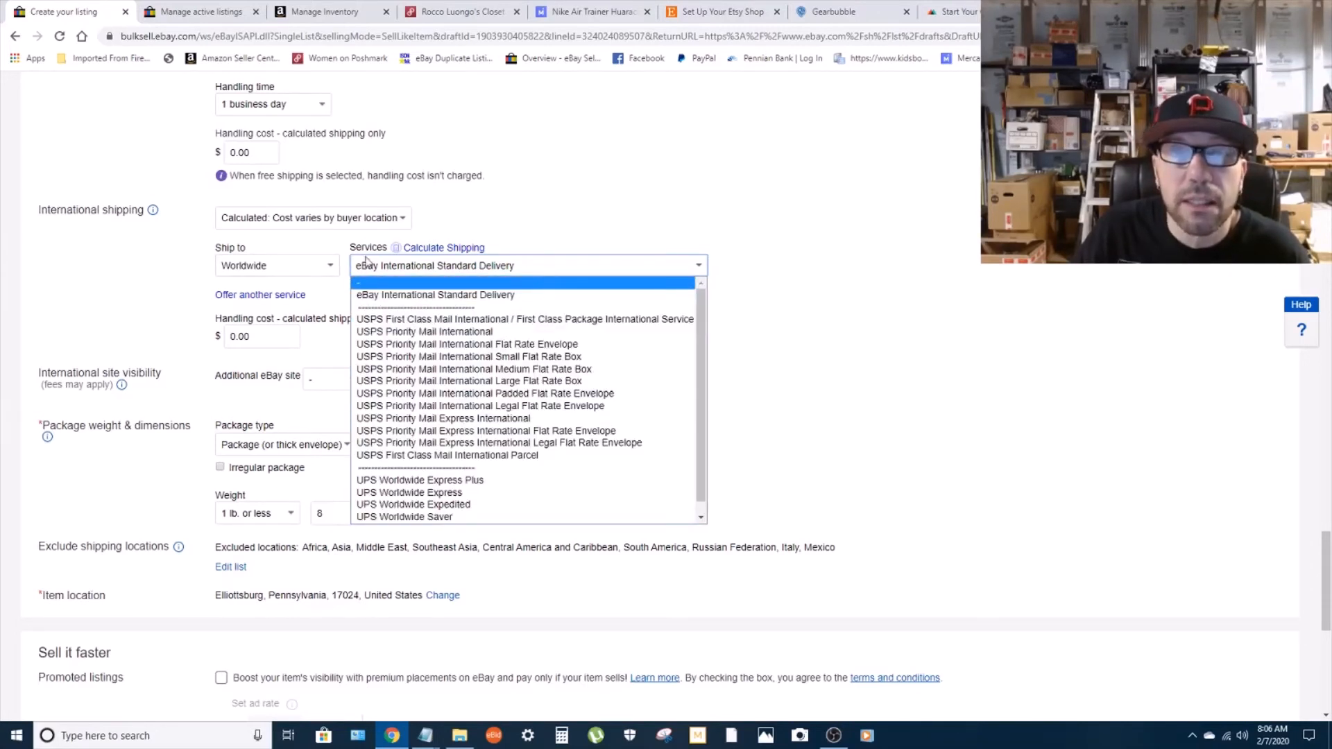
click(189, 290)
scroll(189, 298, down, 2)
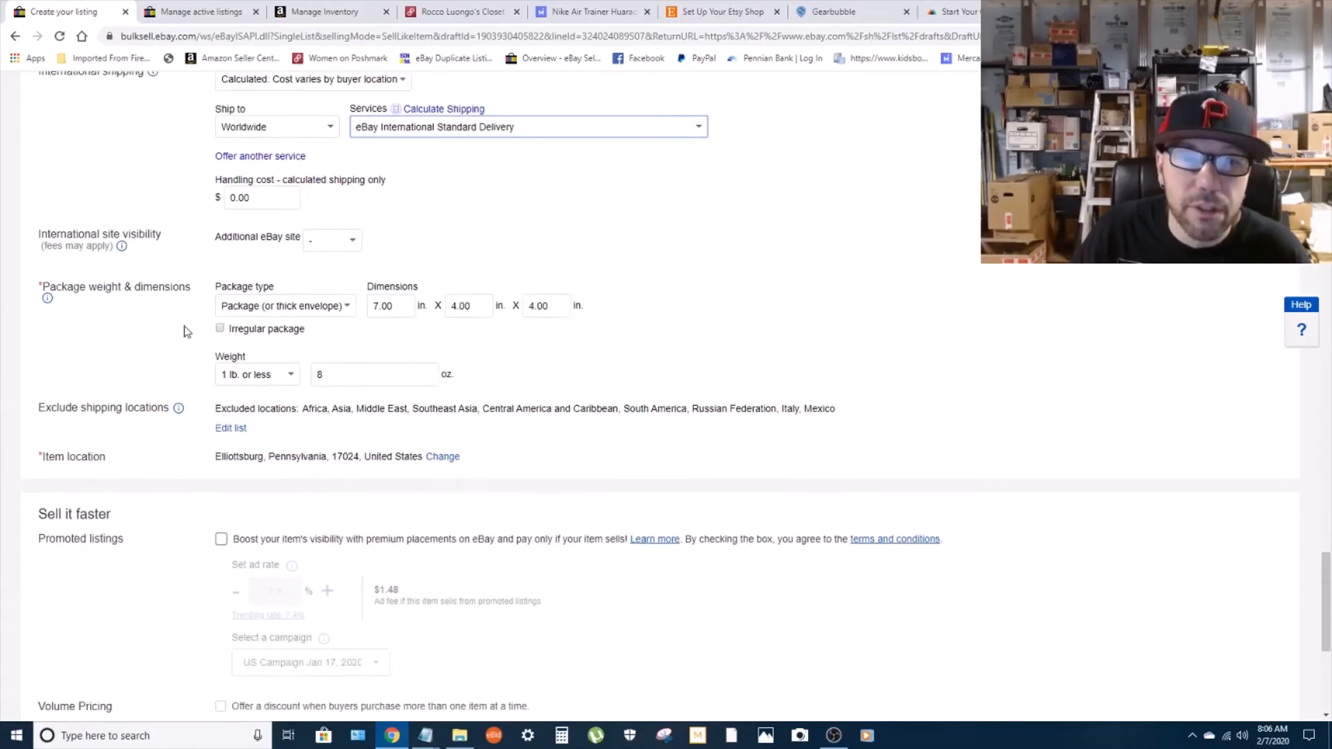
scroll(567, 228, up, 2)
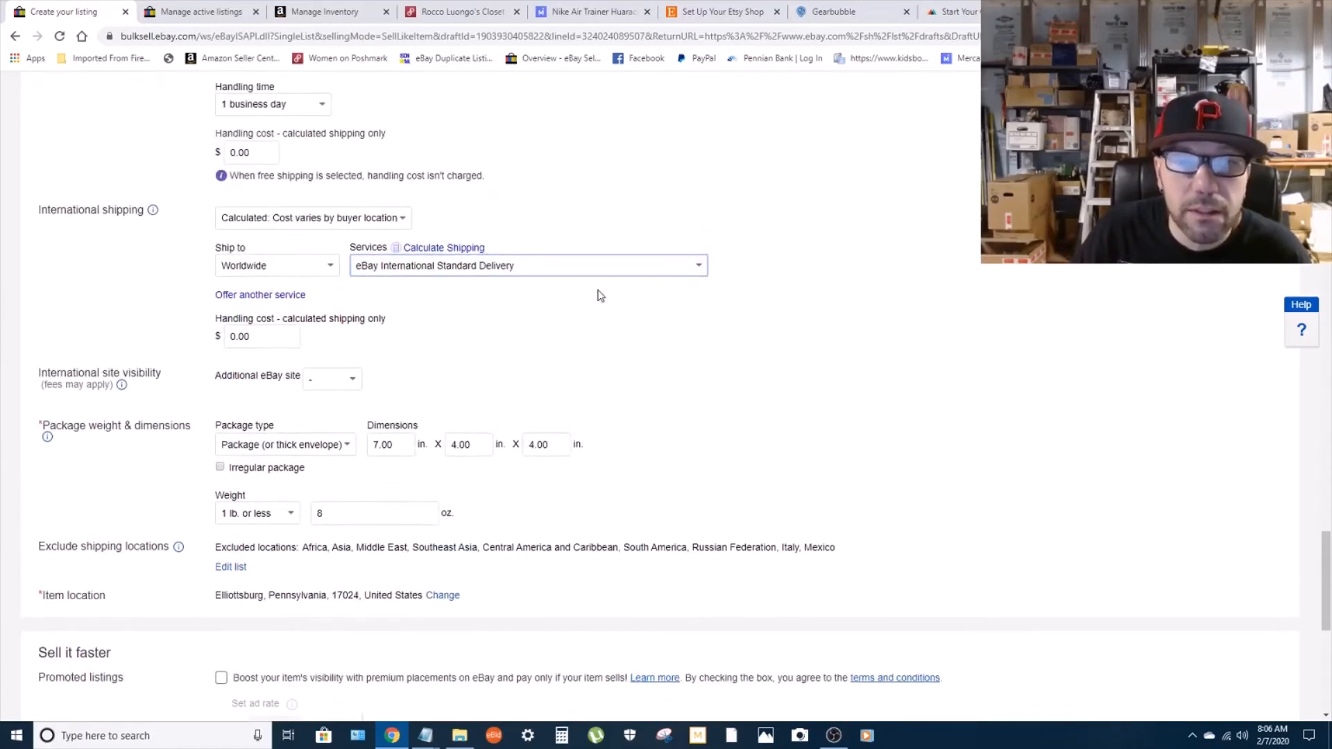
click(598, 268)
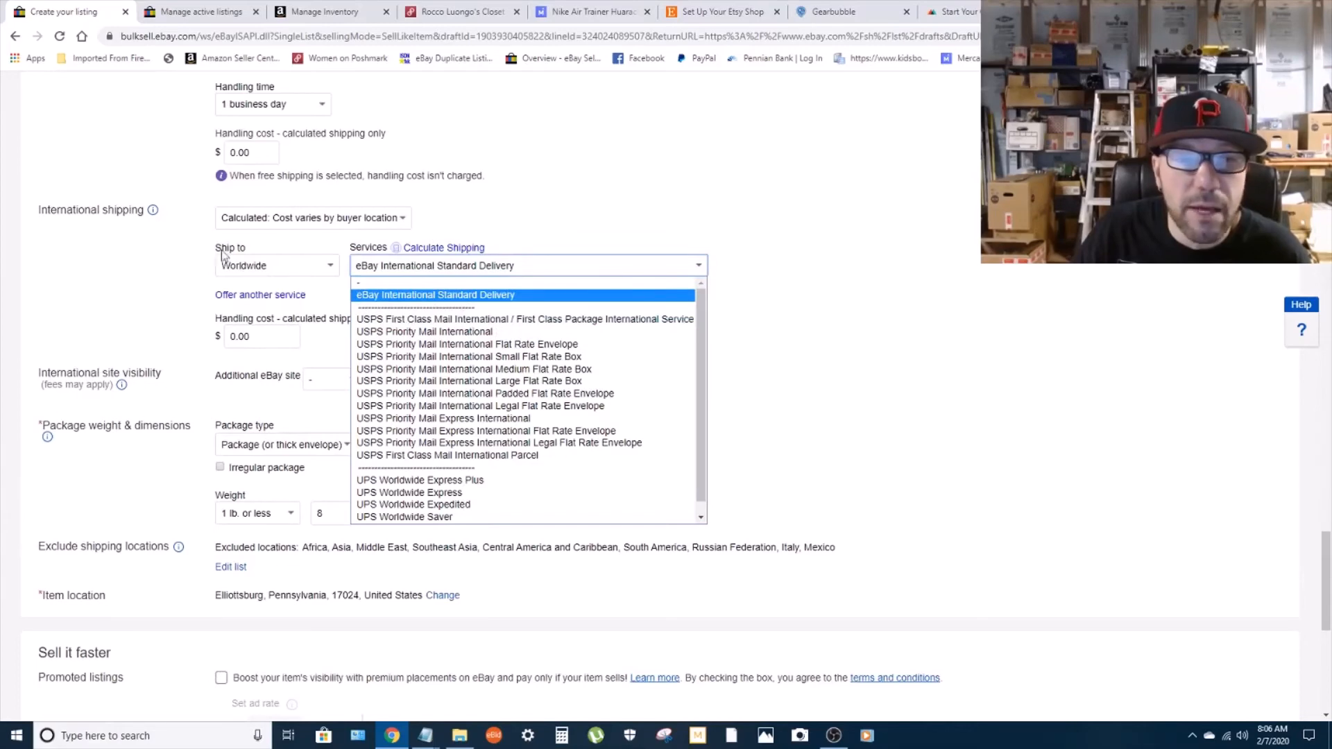
click(200, 268)
scroll(133, 481, down, 3)
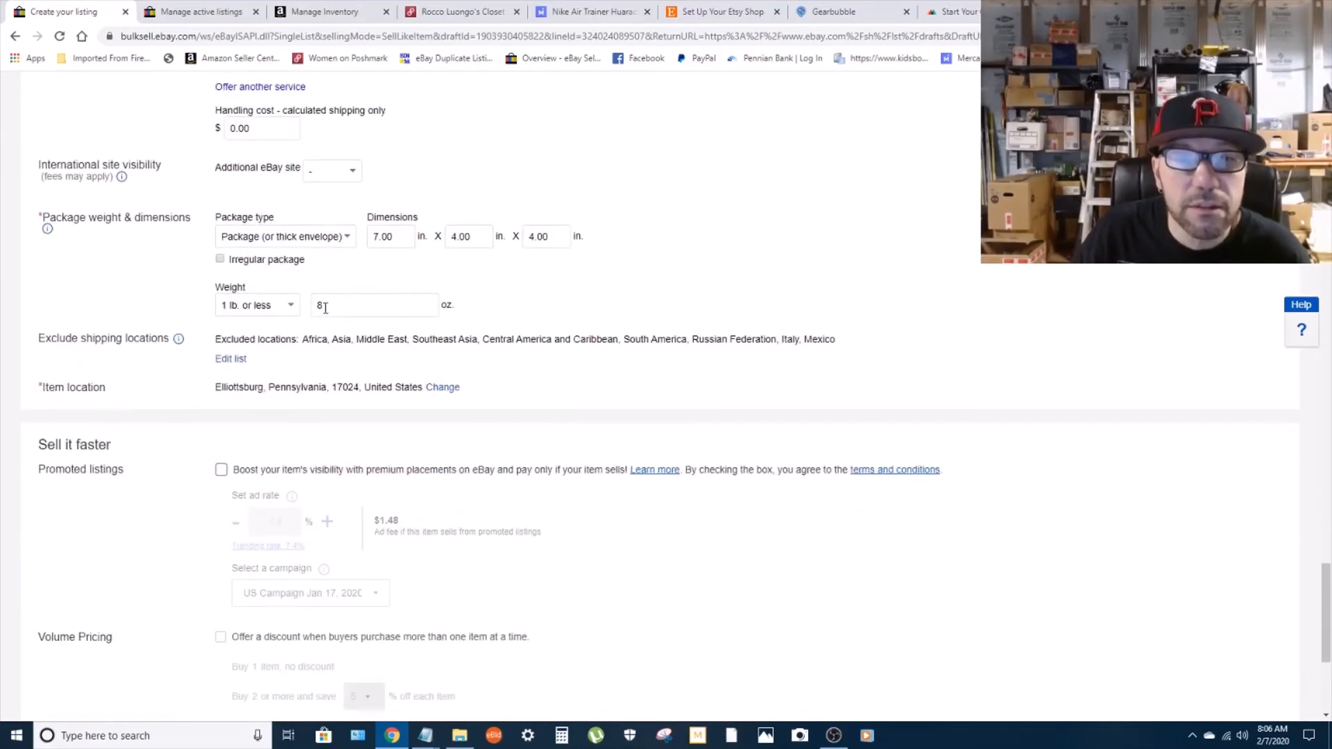
Set the package weight to 12 oz.
double_click(325, 307)
scroll(476, 294, up, 4)
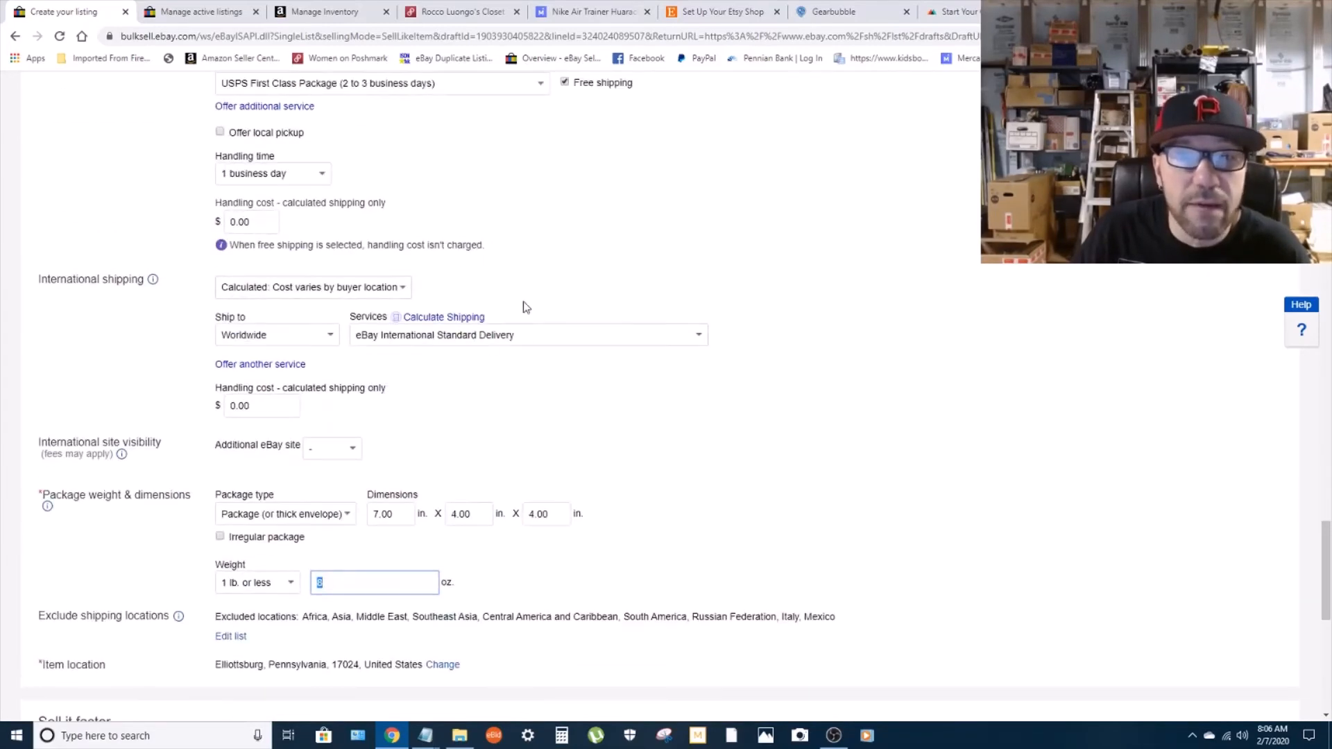
scroll(444, 404, down, 1)
scroll(333, 458, down, 2)
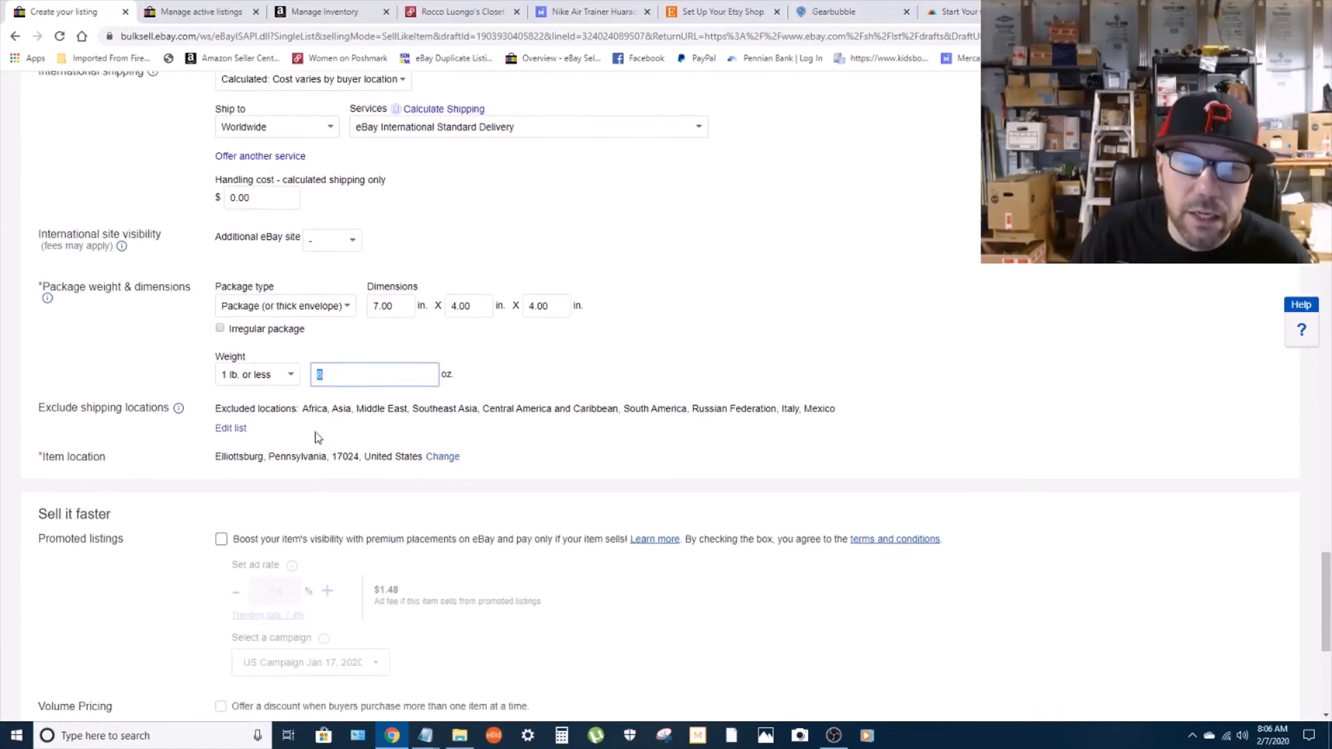
text(12)
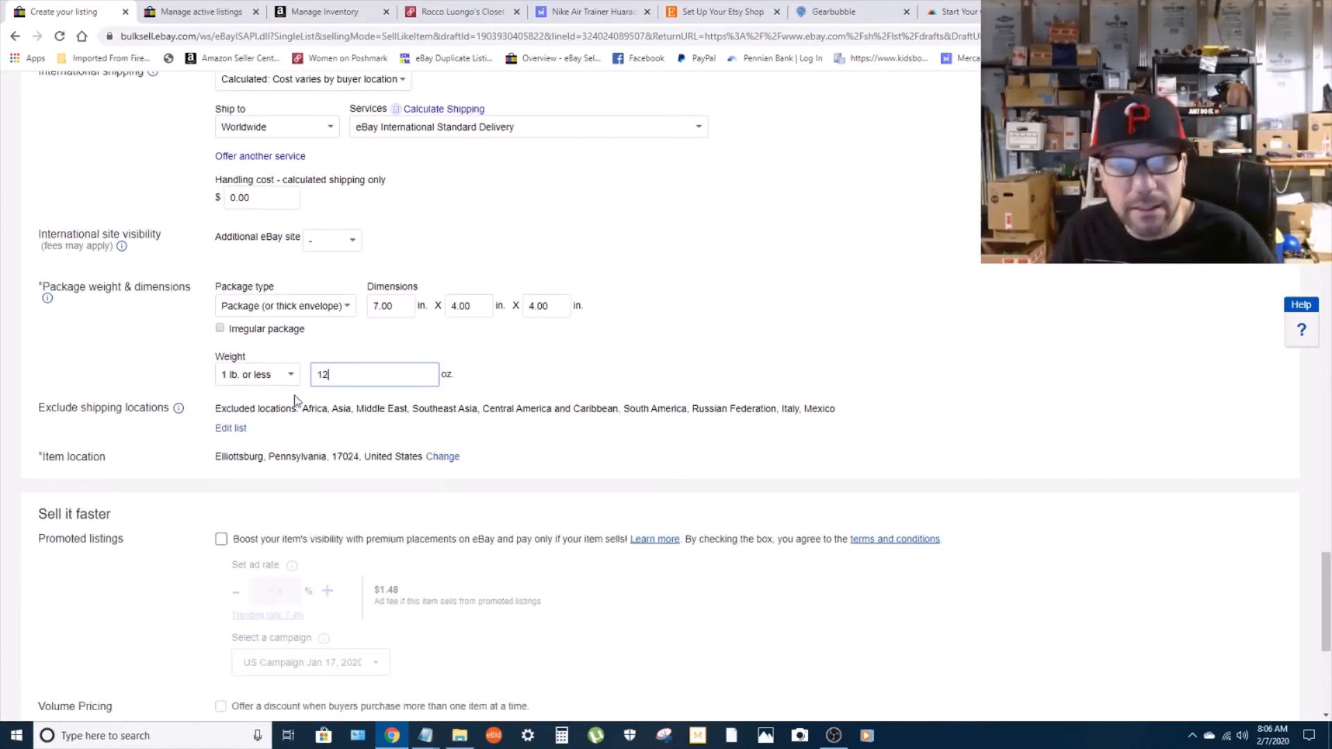
click(187, 360)
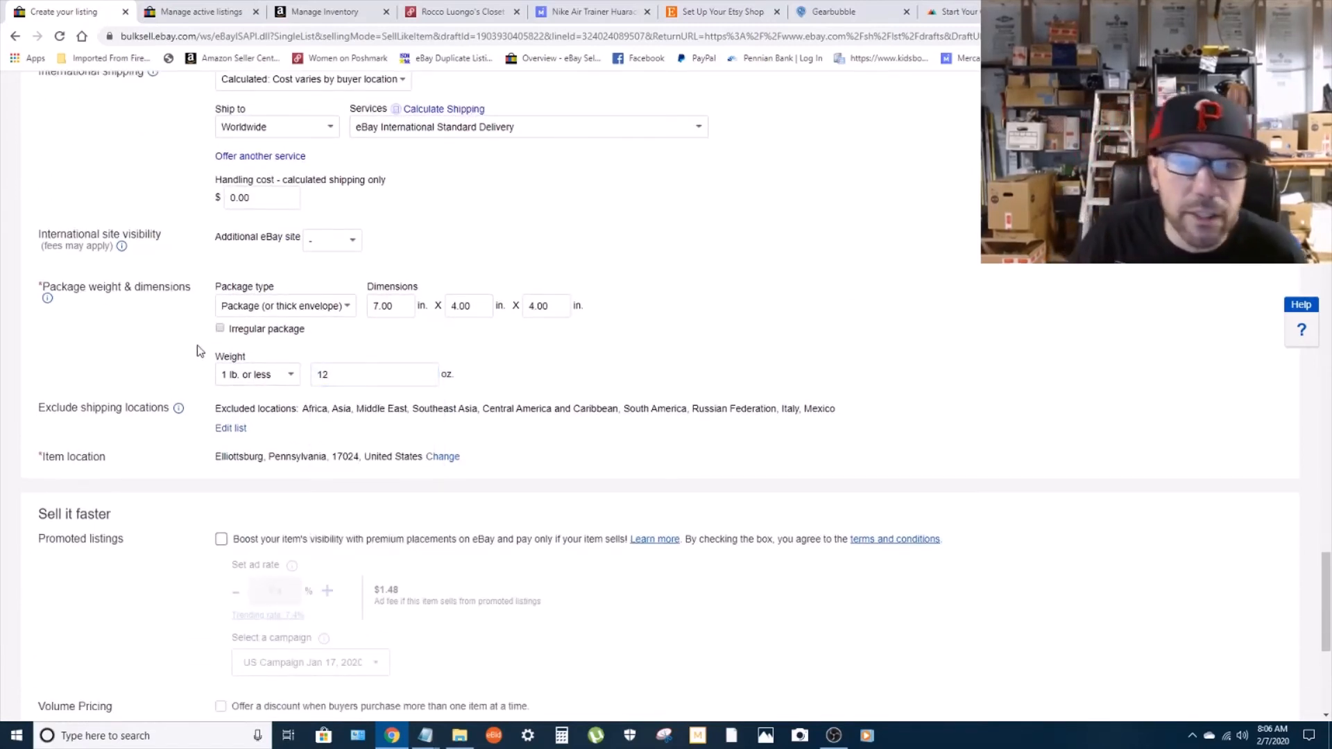
scroll(201, 347, down, 2)
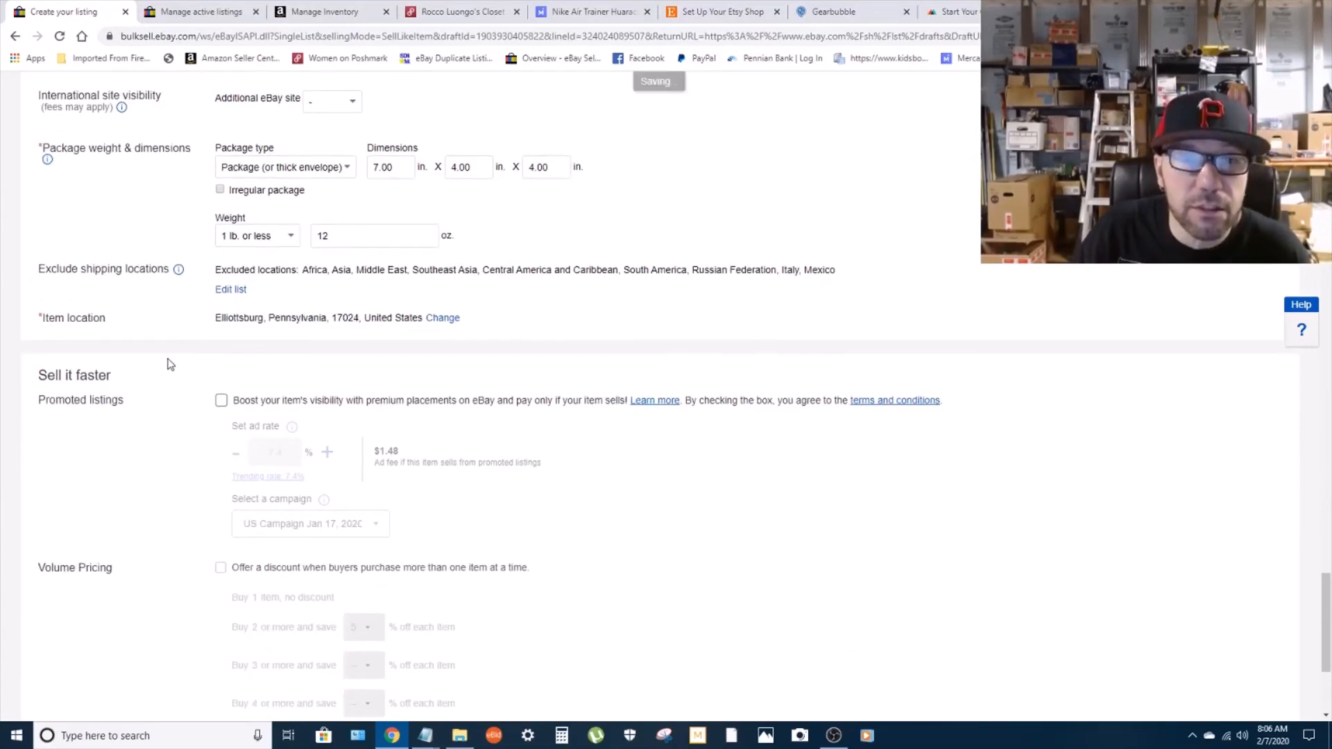
scroll(187, 378, up, 5)
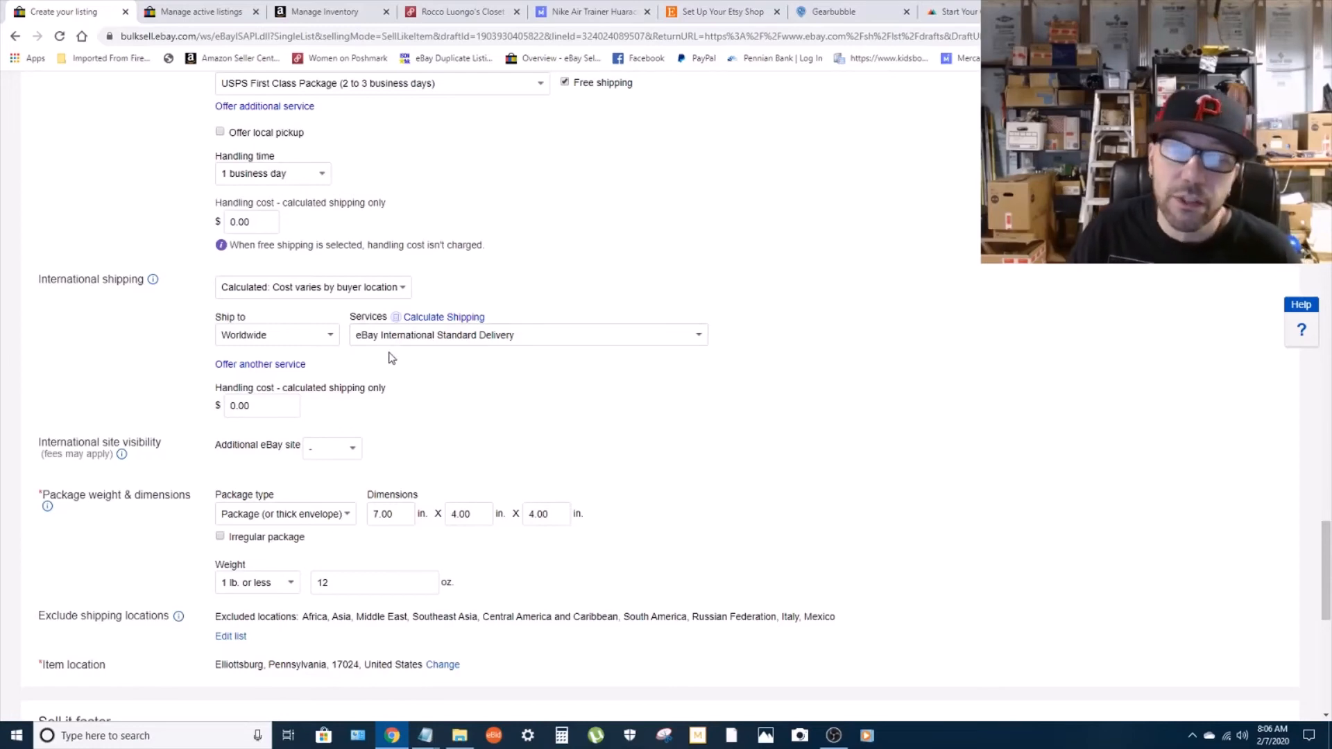
Turn on the promoted listing option and set its ad rate to 1%.
scroll(201, 374, down, 6)
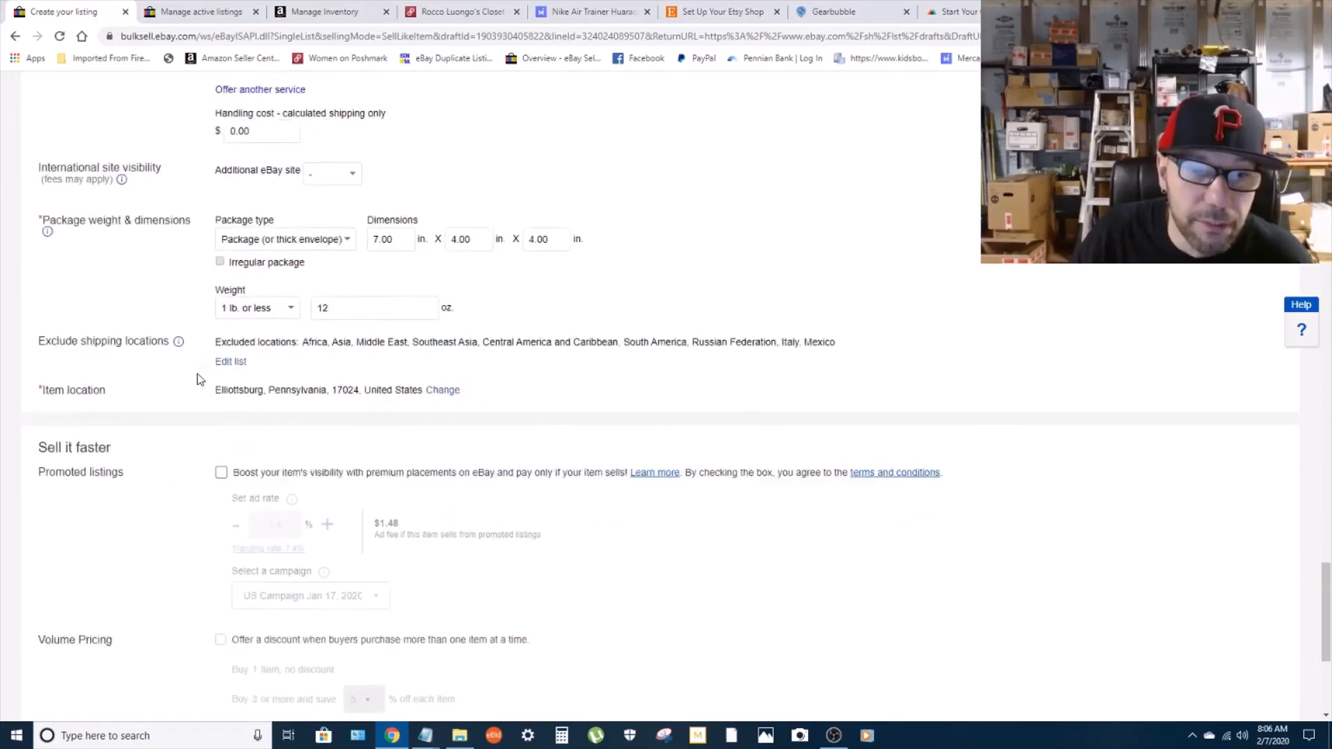
click(220, 332)
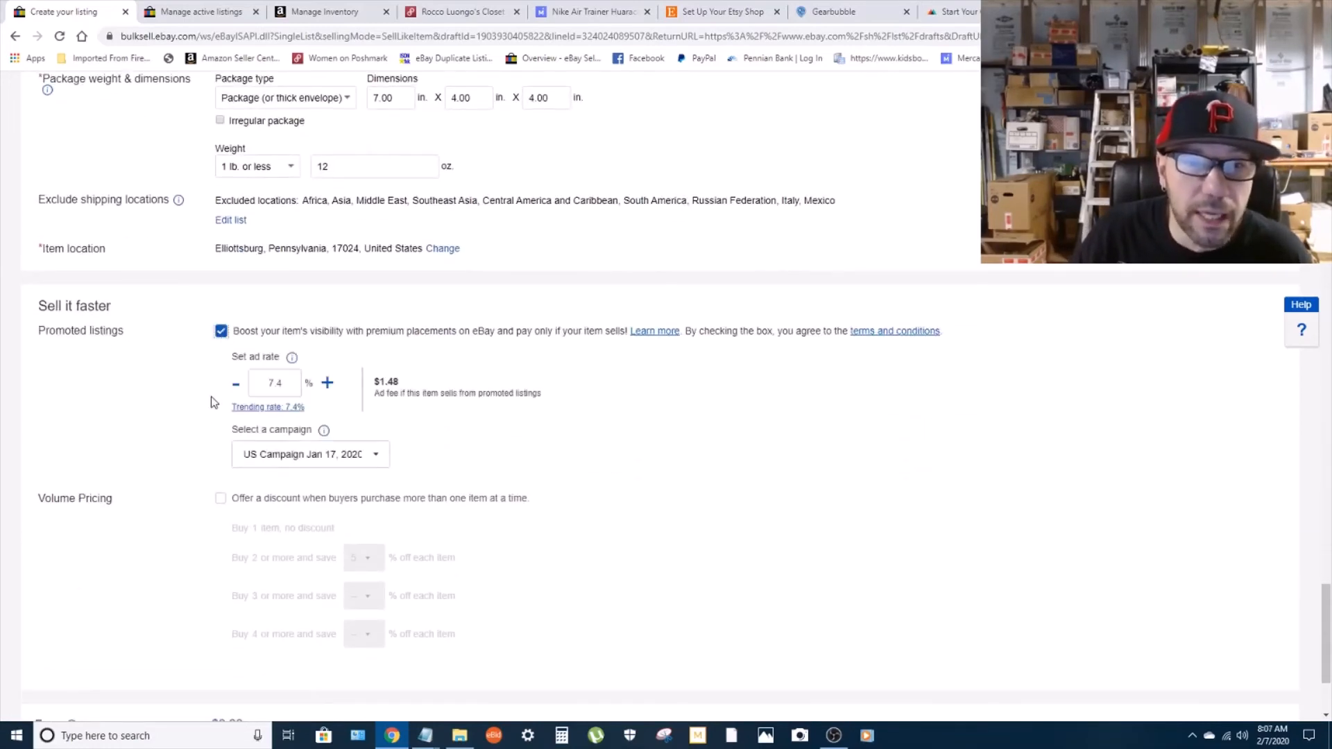
double_click(293, 383)
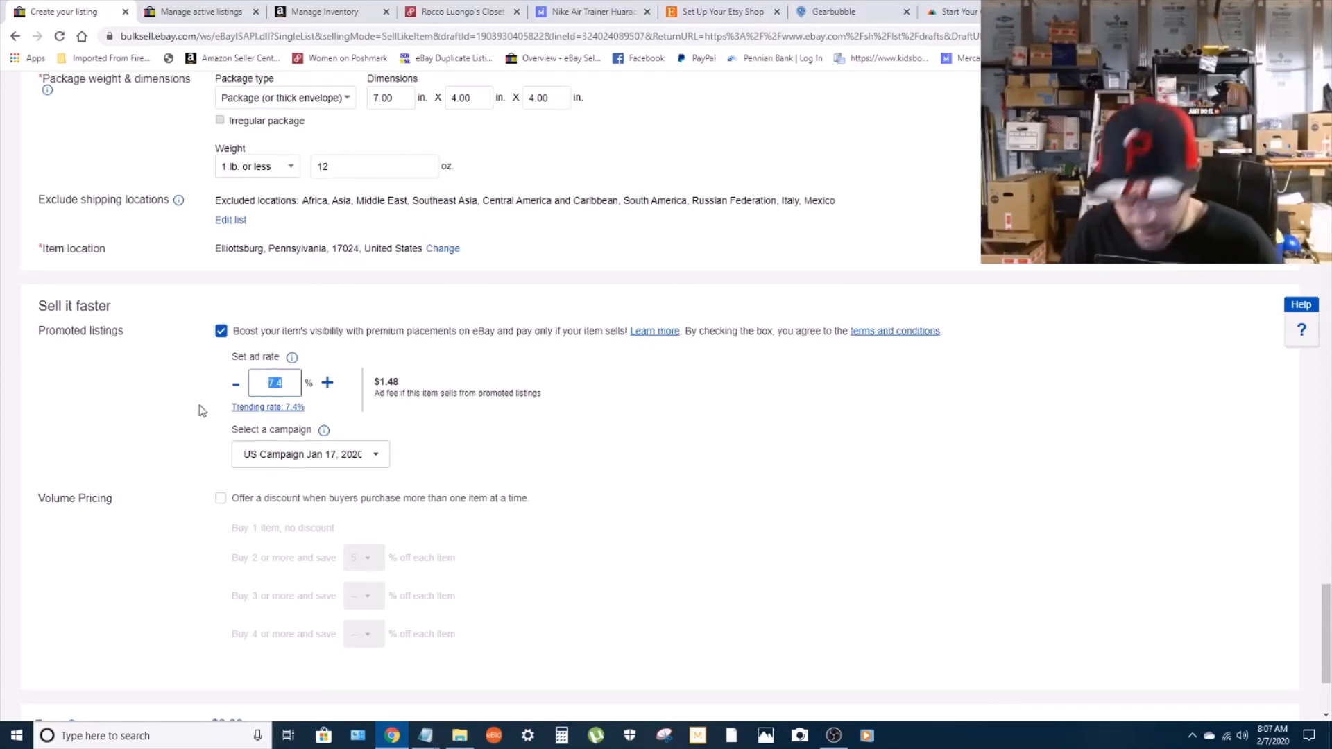
text(1)
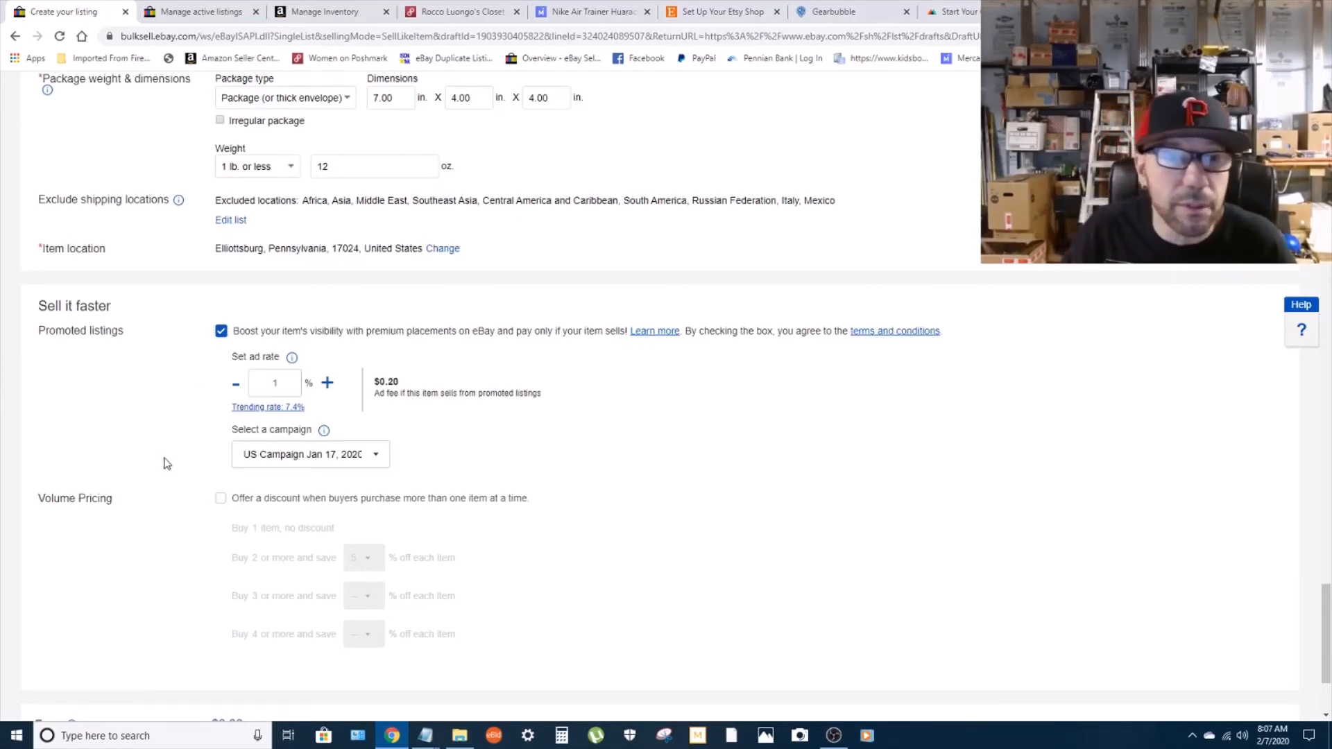
scroll(182, 413, up, 1)
scroll(646, 381, down, 2)
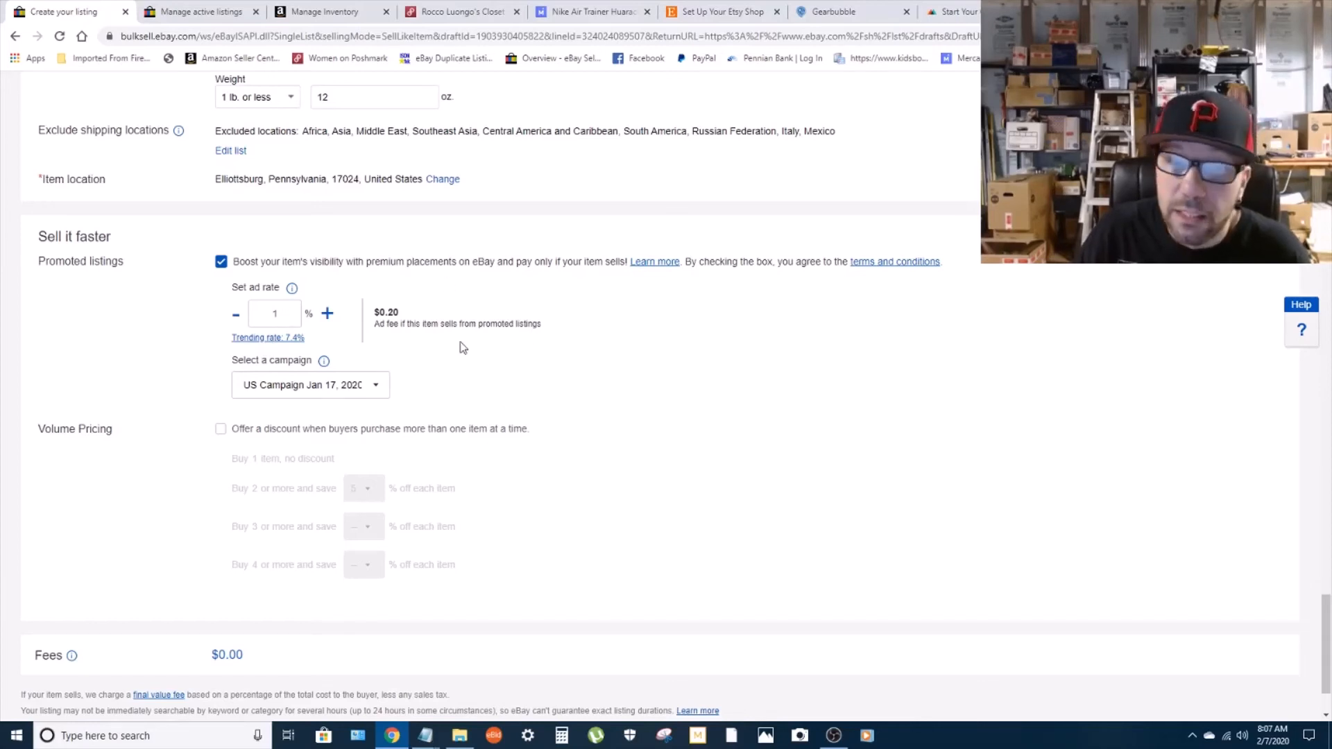
List the item for sale and finish without creating another listing.
scroll(207, 346, down, 2)
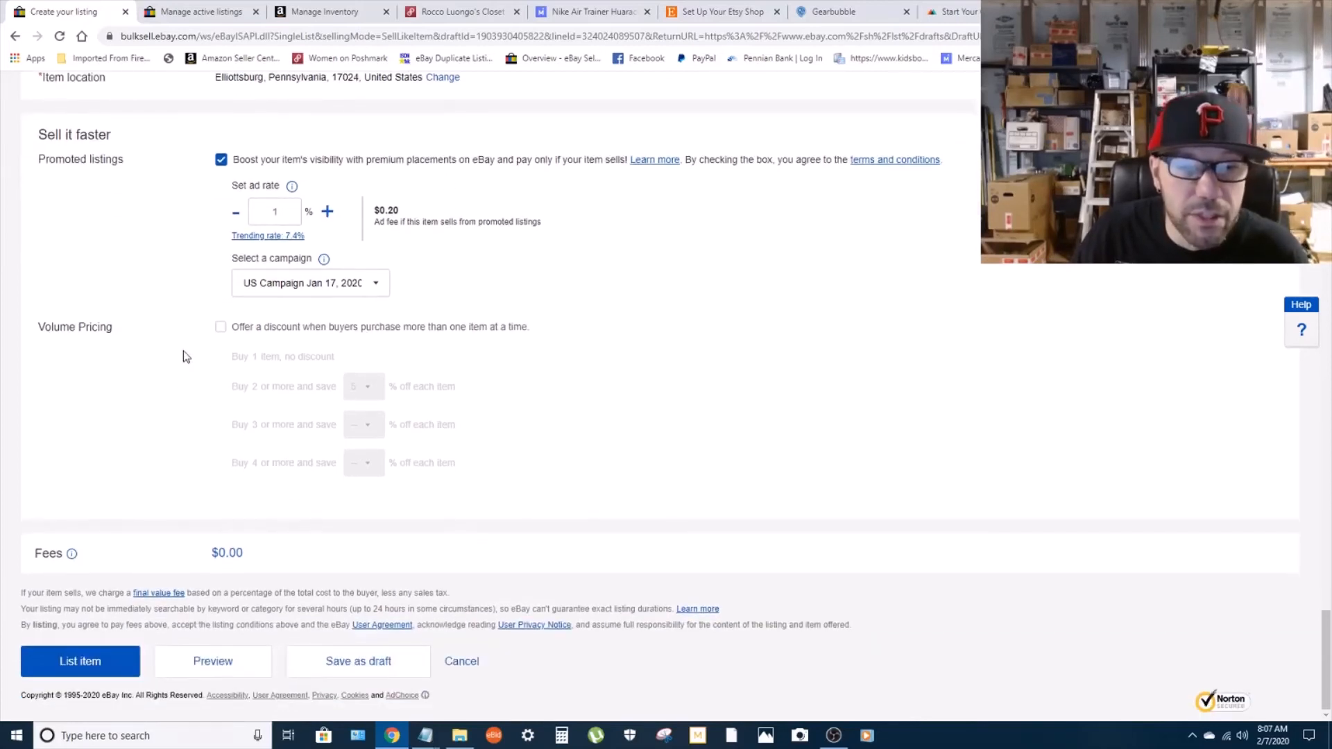
click(104, 667)
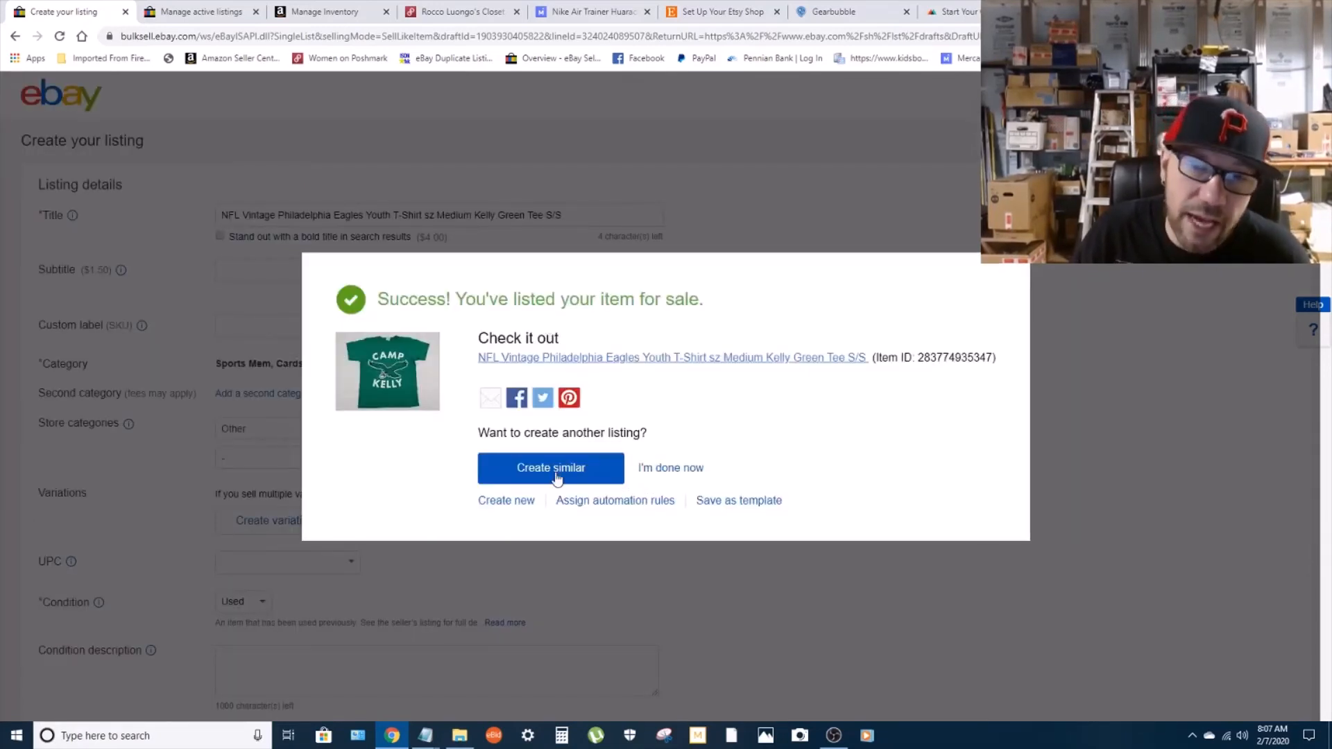
click(669, 469)
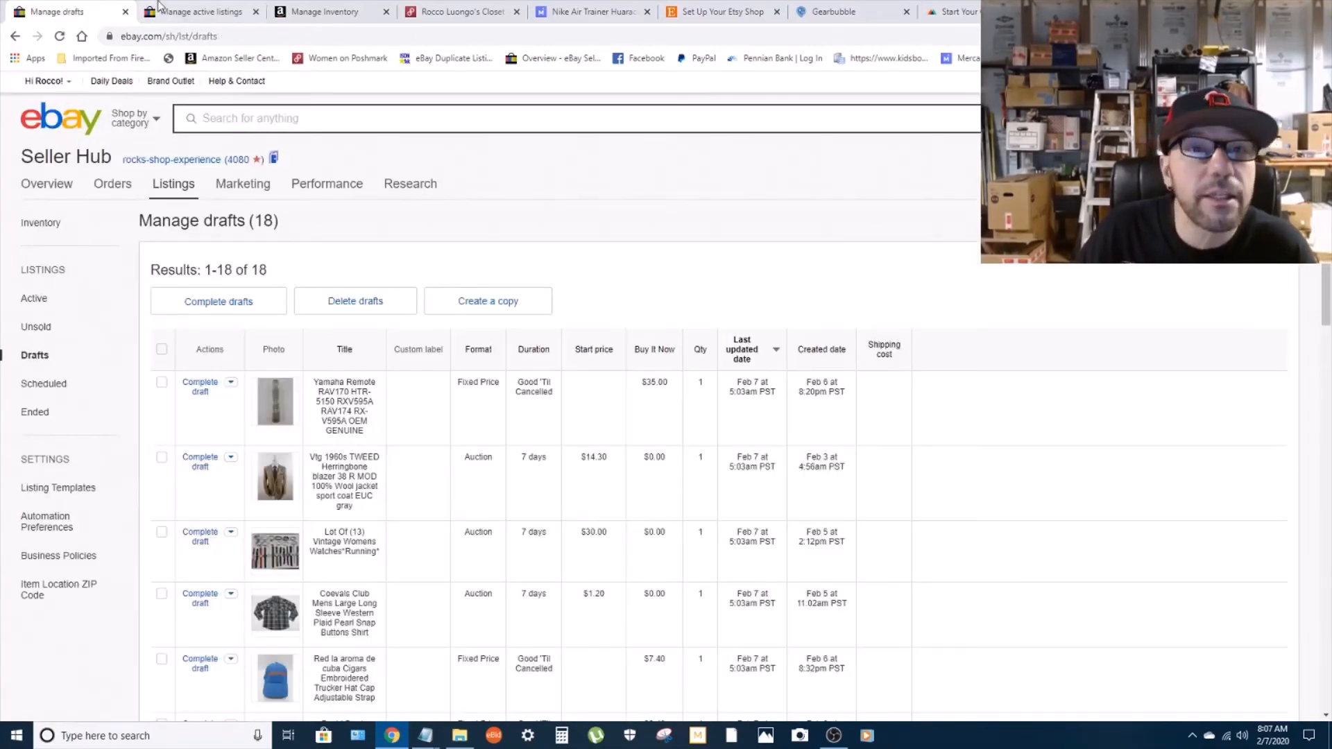
Refresh the active listings and open the newly listed Philadelphia Eagles youth T-shirt.
click(191, 12)
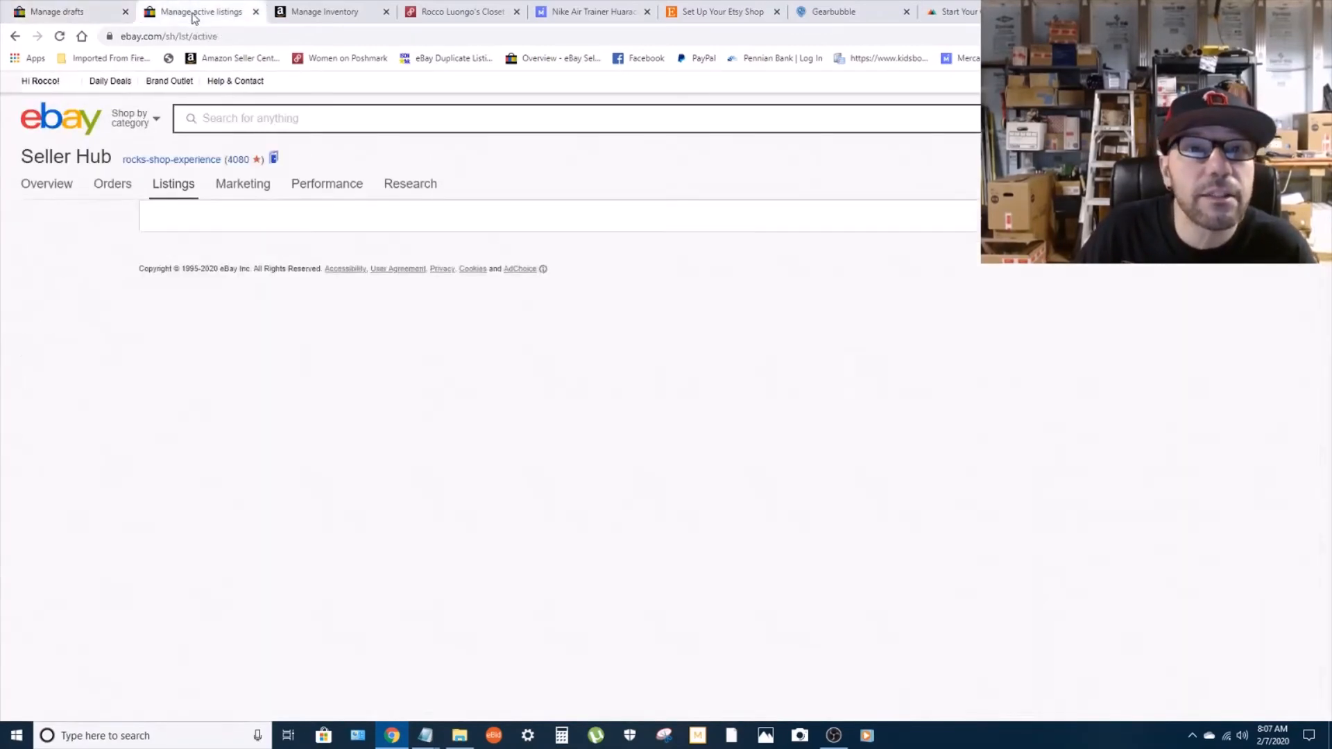
click(59, 36)
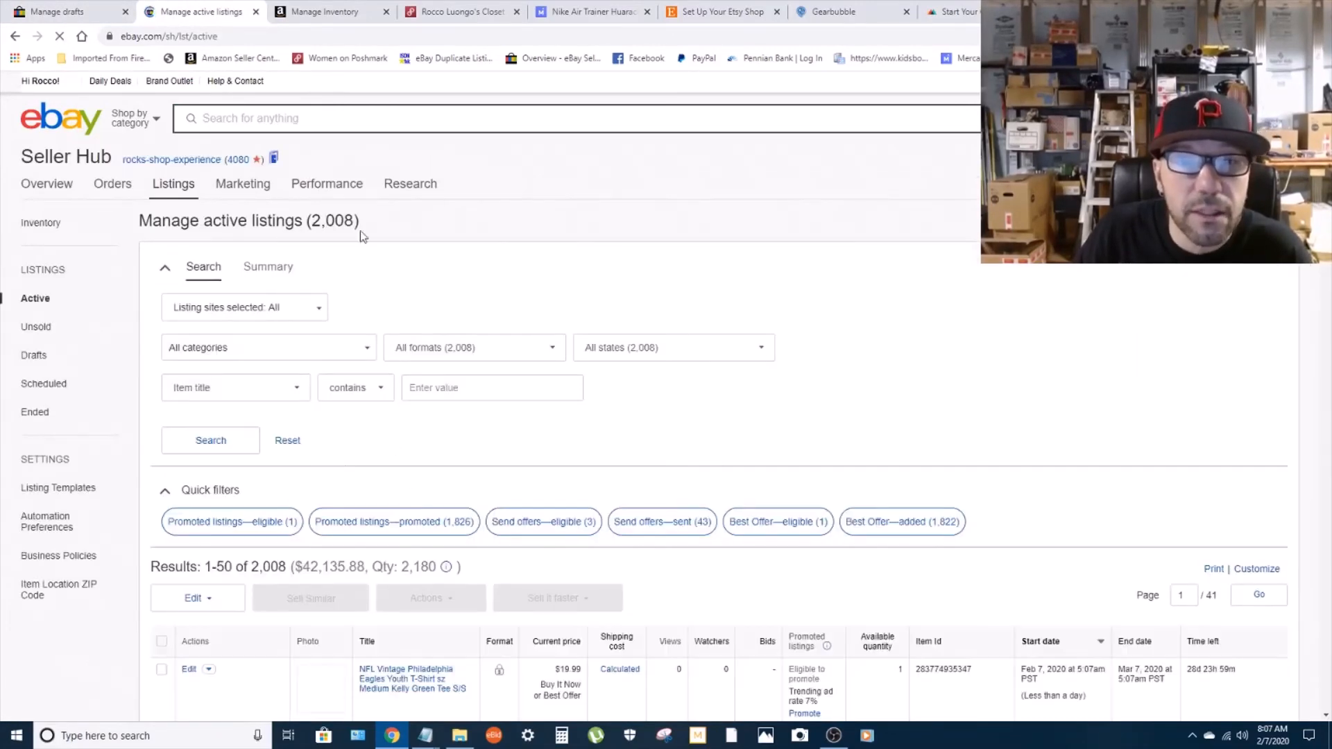
scroll(305, 444, down, 4)
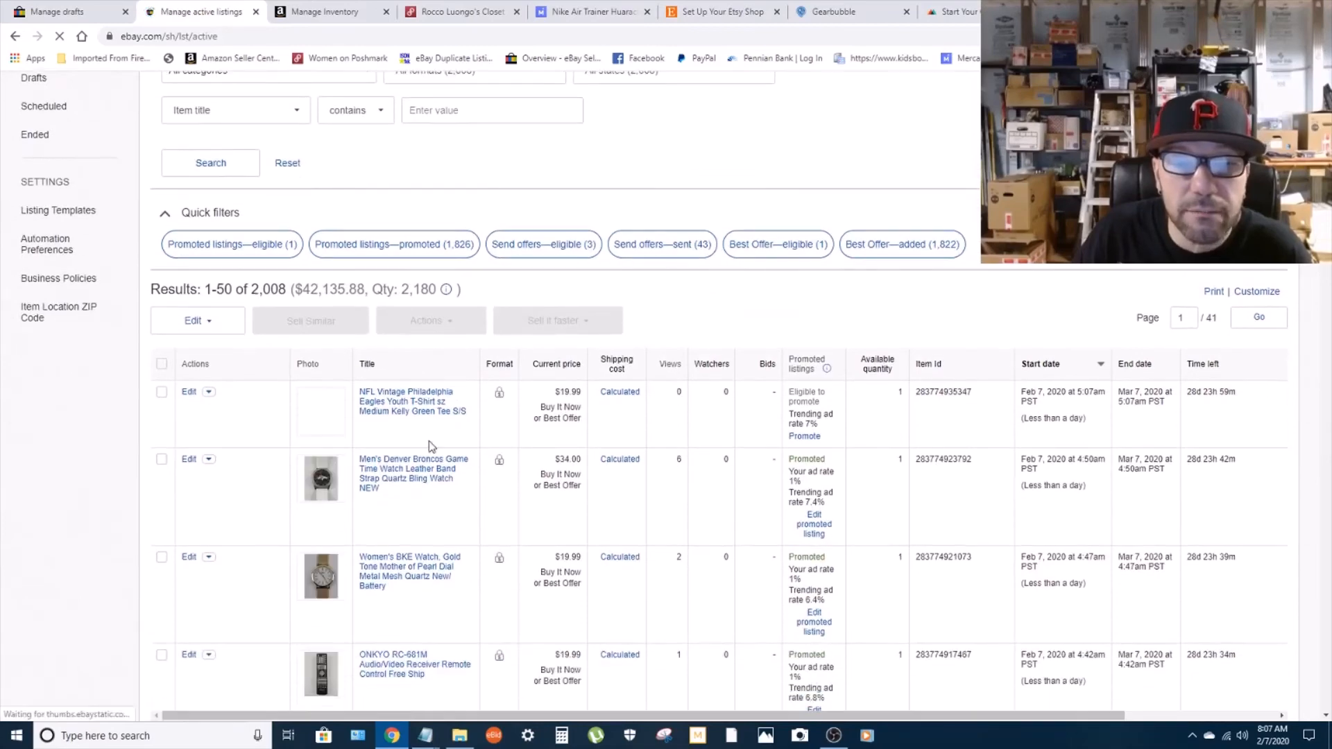
click(413, 403)
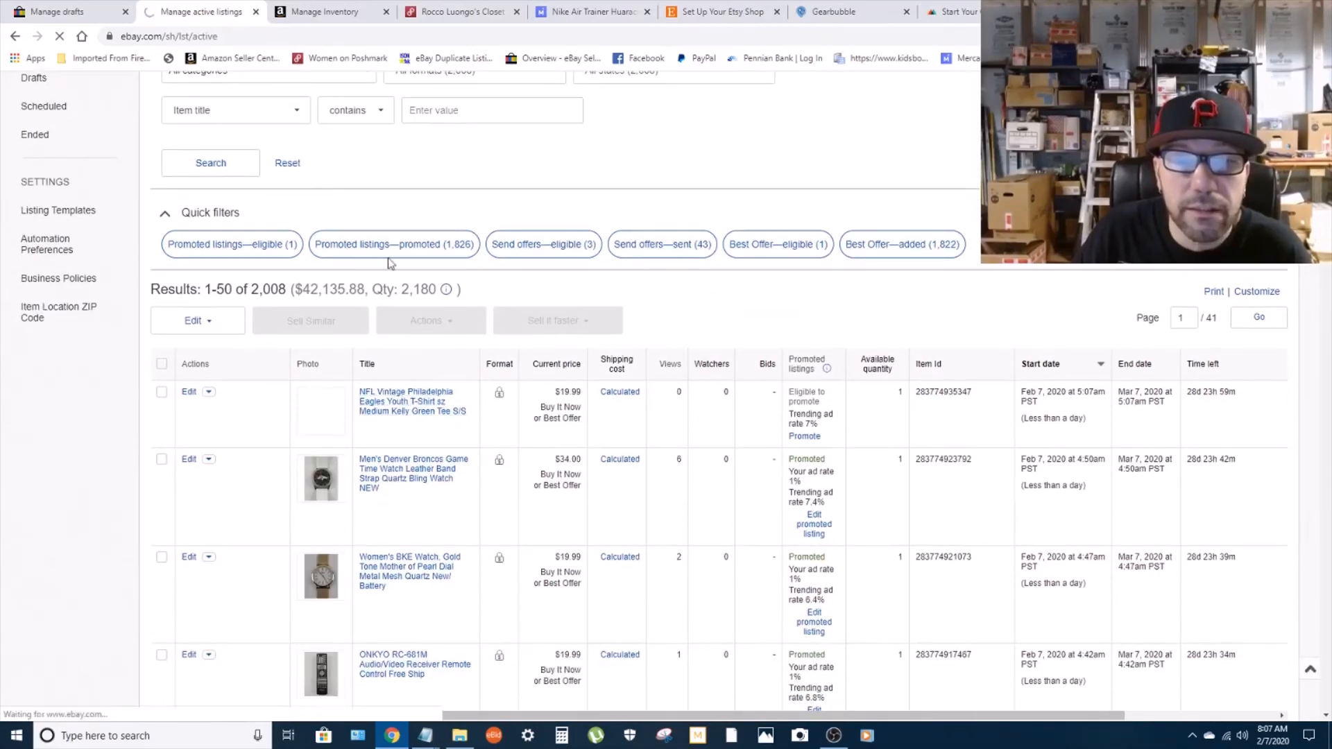
Review the published T-shirt listing's photos, price, offer option, shipping and returns details.
scroll(479, 388, down, 2)
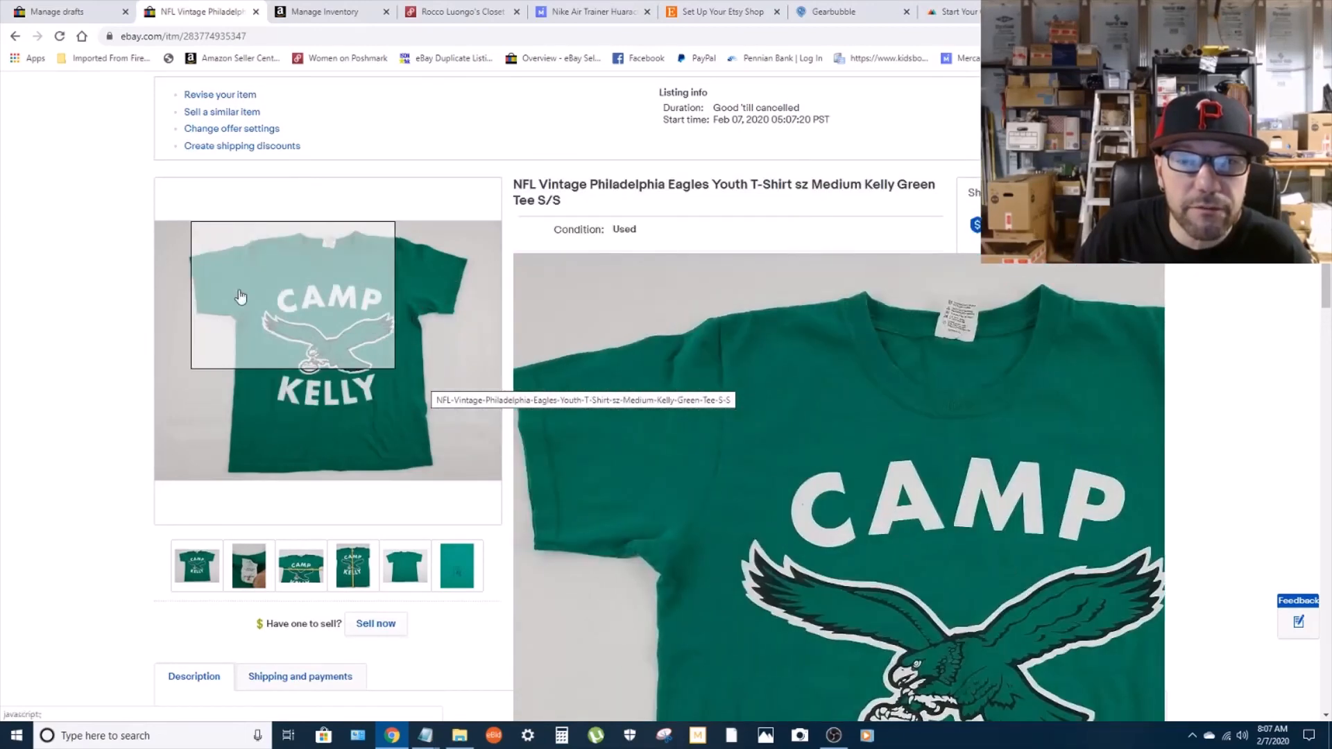
scroll(472, 415, down, 1)
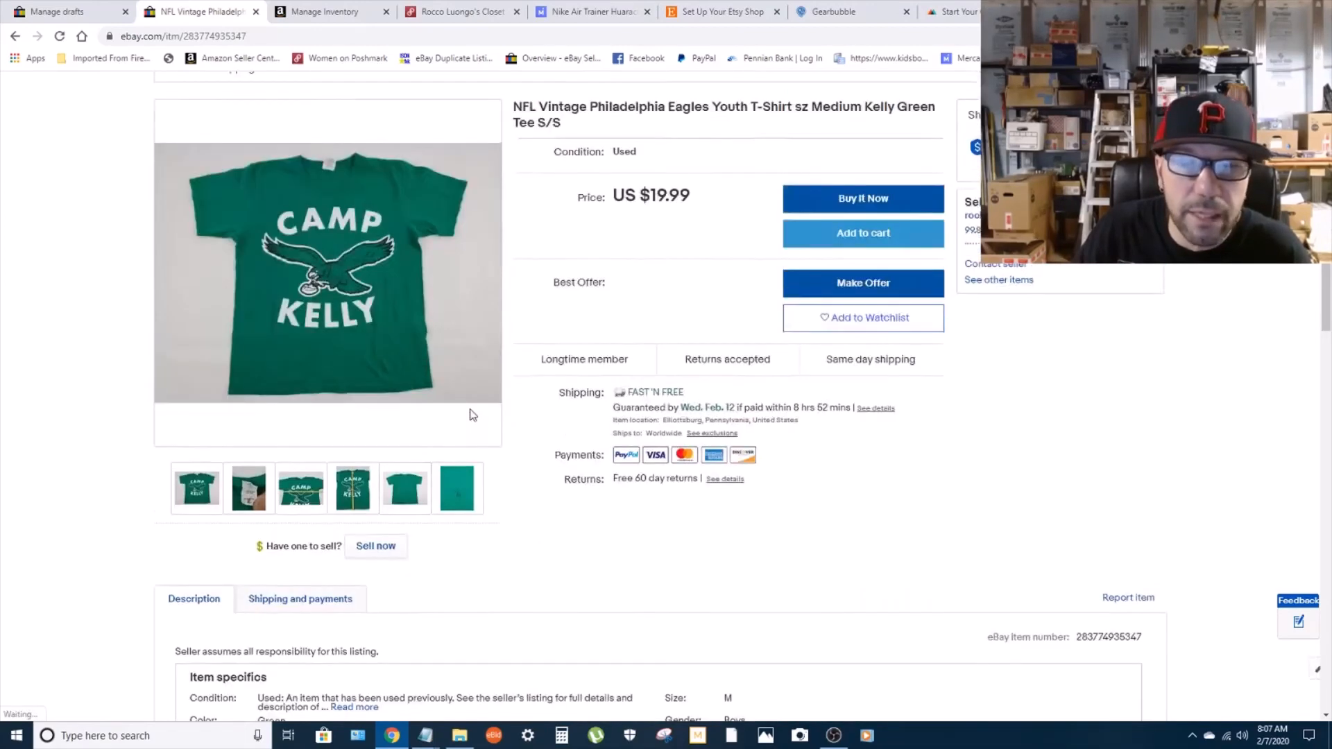
scroll(473, 415, up, 3)
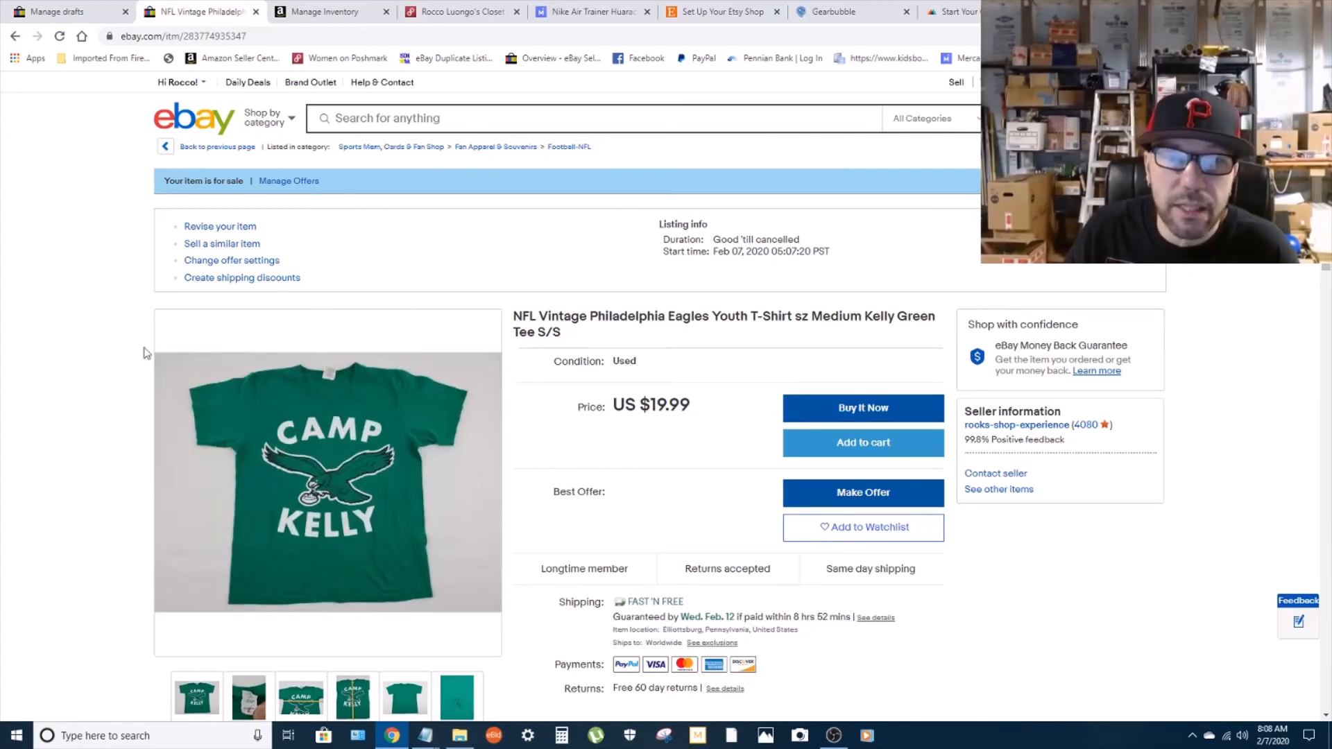
scroll(327, 320, down, 3)
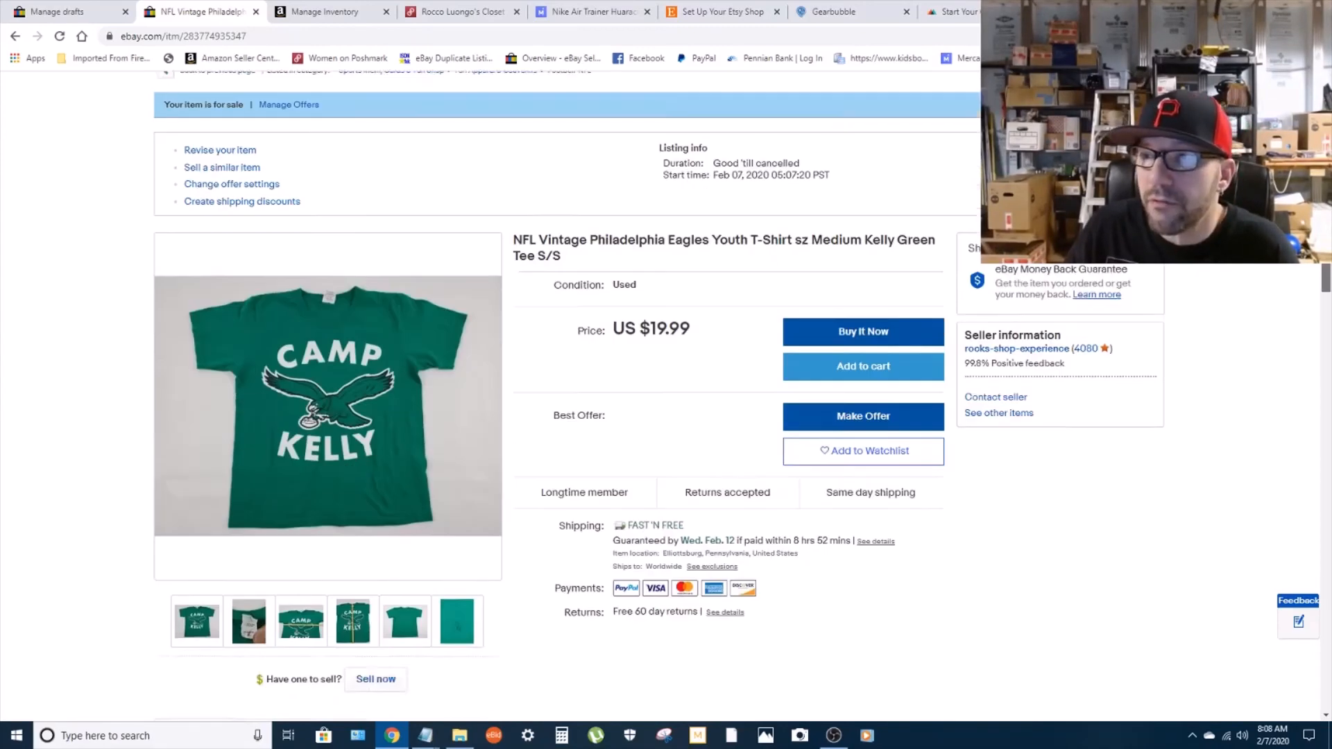
scroll(327, 319, up, 3)
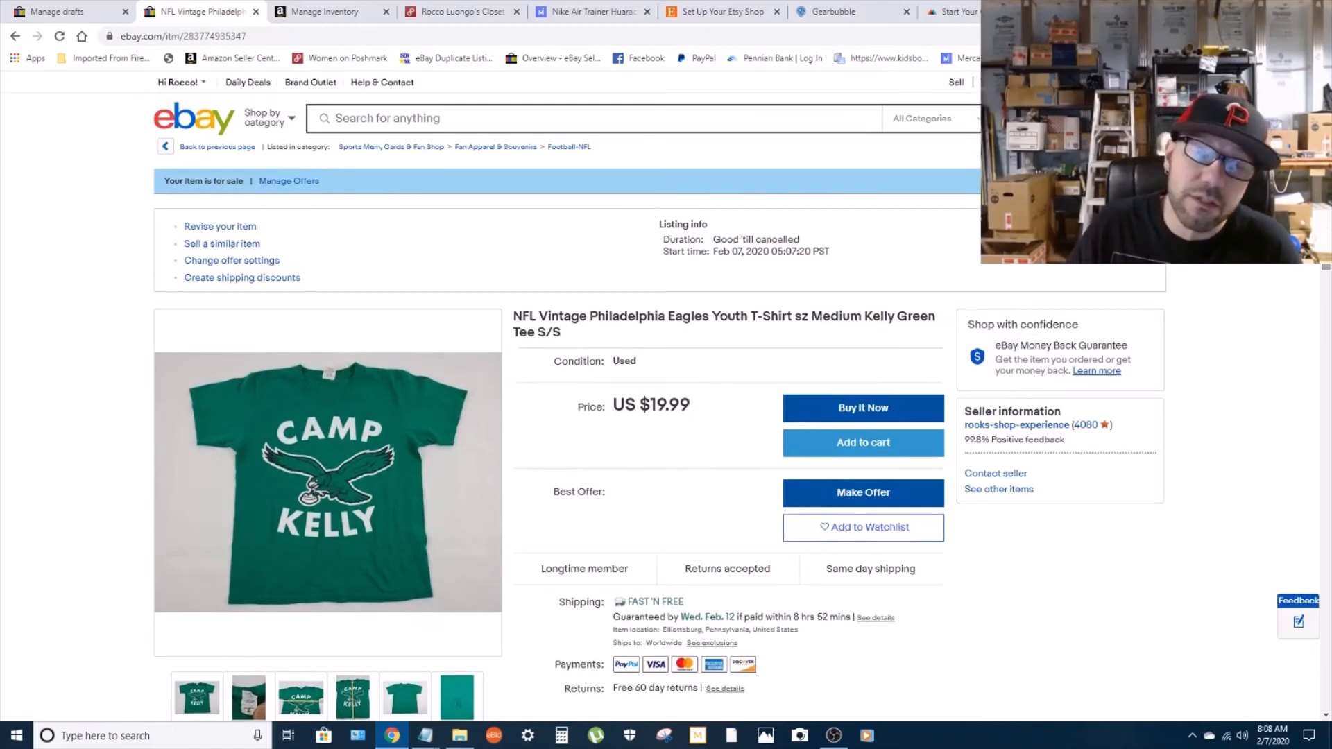